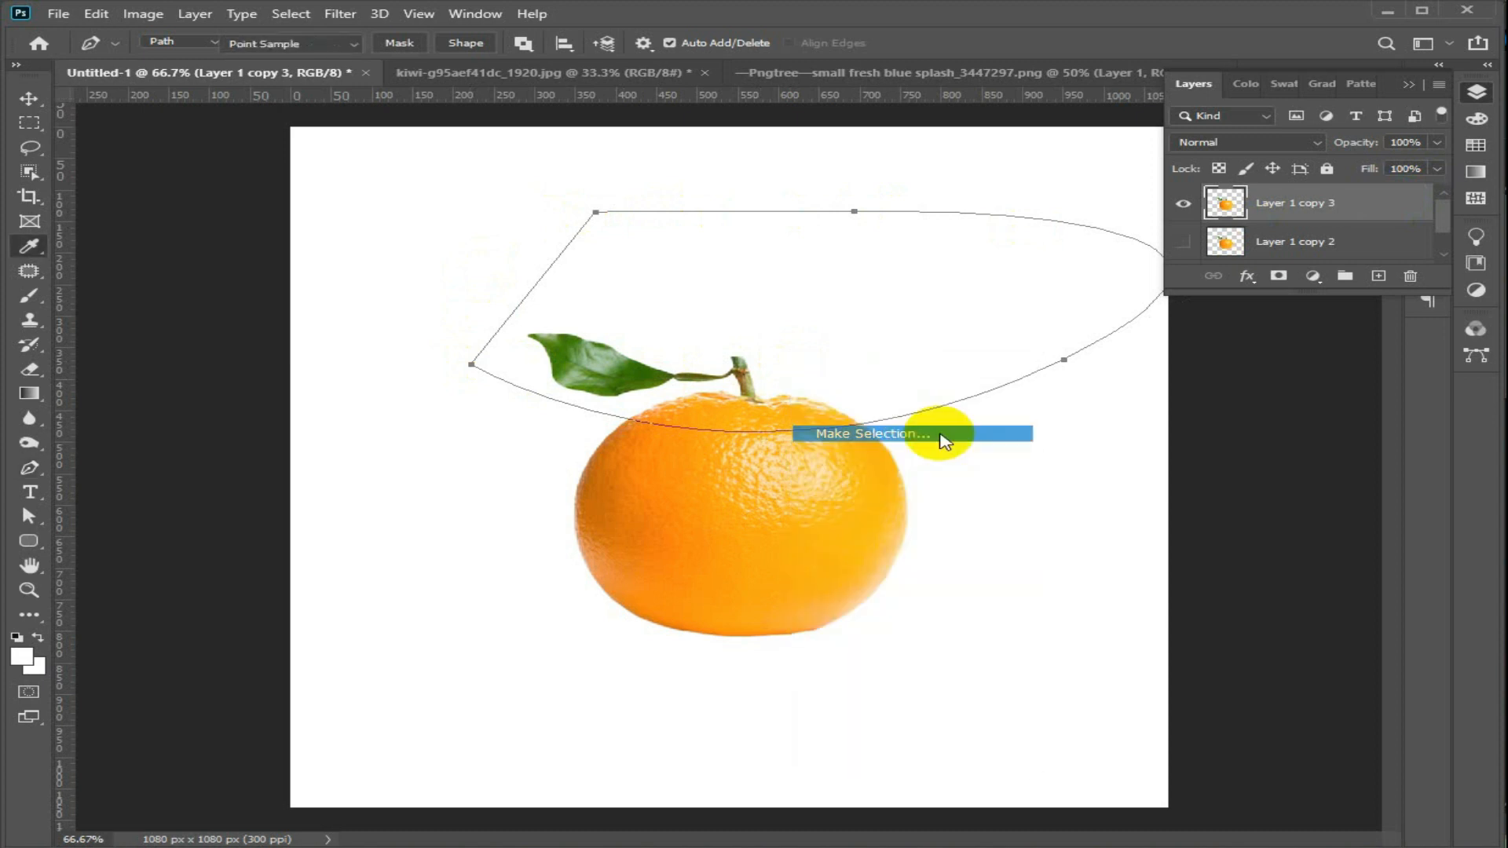
Convert the path around the orange's top and leaf into a selection and cut that area from Layer 1 copy 3.
click(899, 255)
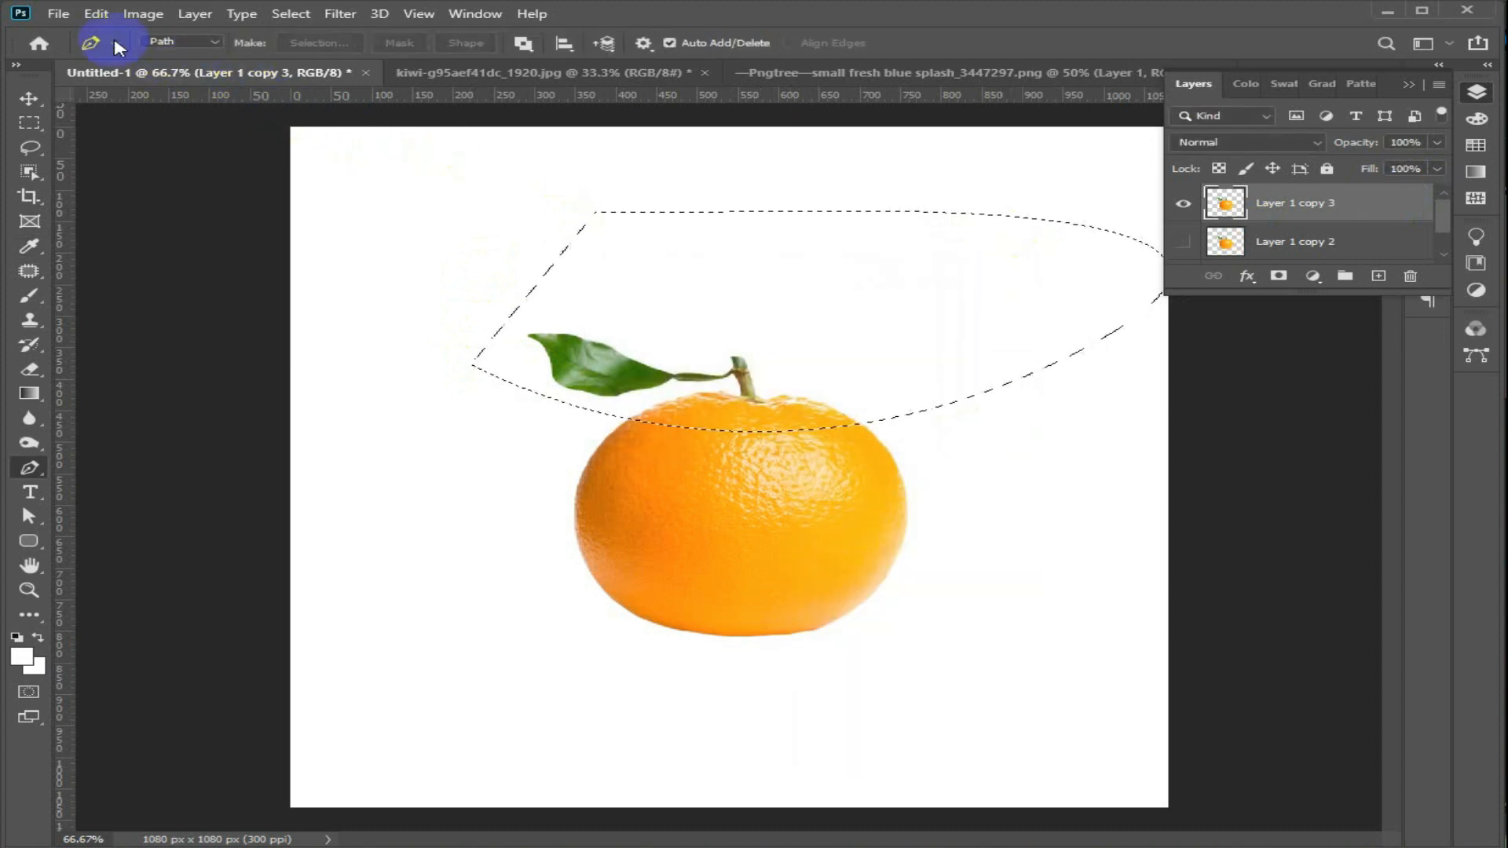
click(96, 13)
click(110, 122)
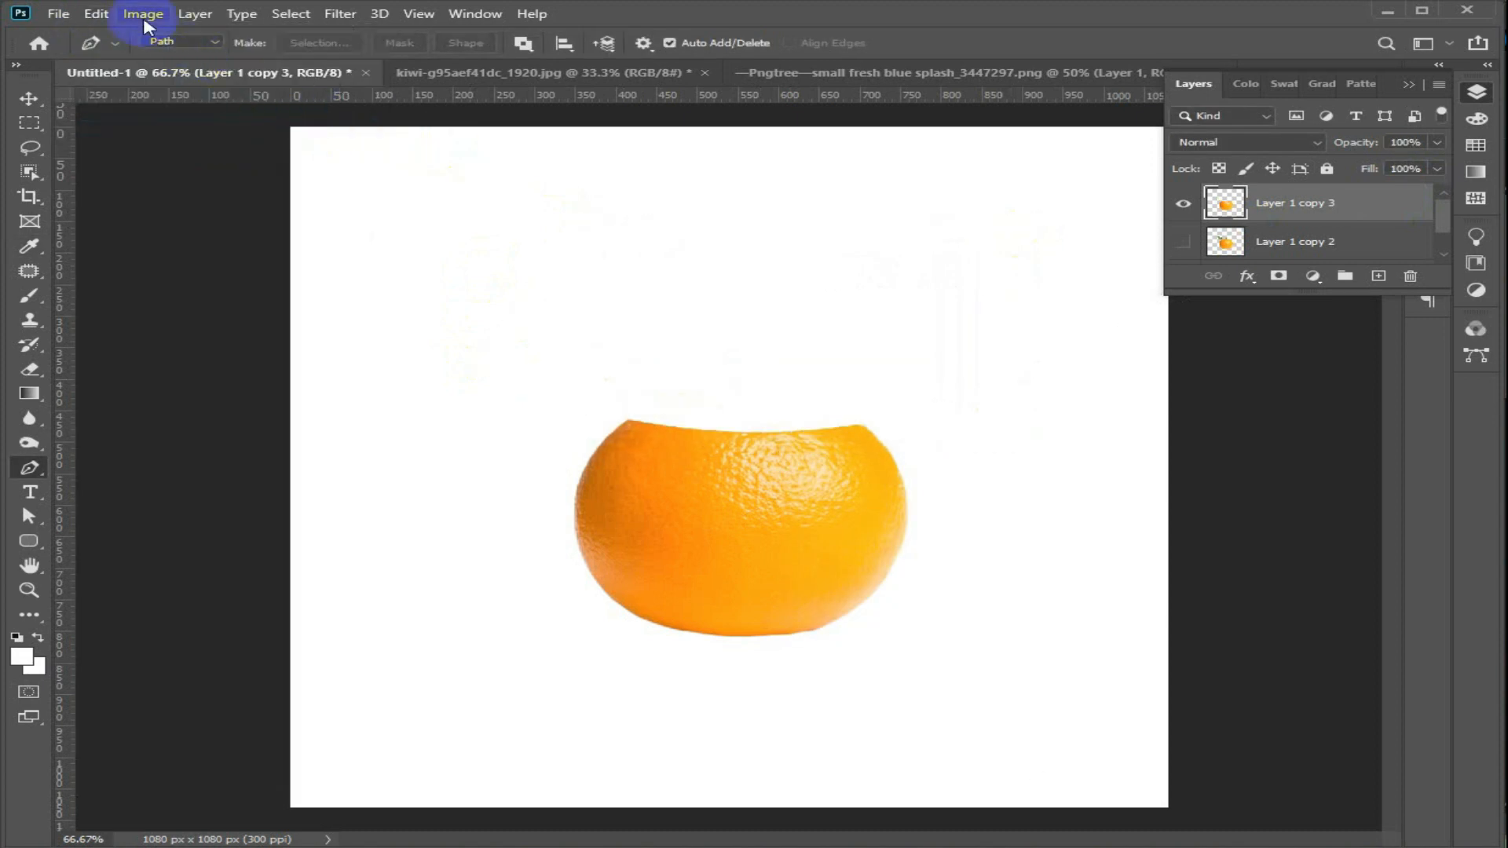
Paste the cut orange top as its own layer and move it well above the rest of the orange.
click(96, 14)
click(154, 179)
click(728, 492)
click(35, 99)
drag(741, 488, 727, 235)
On Layer 1 copy 3, draw a closed Pen path whose curved lower edge crosses the orange a little below its cut rim.
click(1344, 250)
click(91, 19)
click(90, 21)
click(31, 469)
click(475, 442)
drag(1012, 429, 1221, 320)
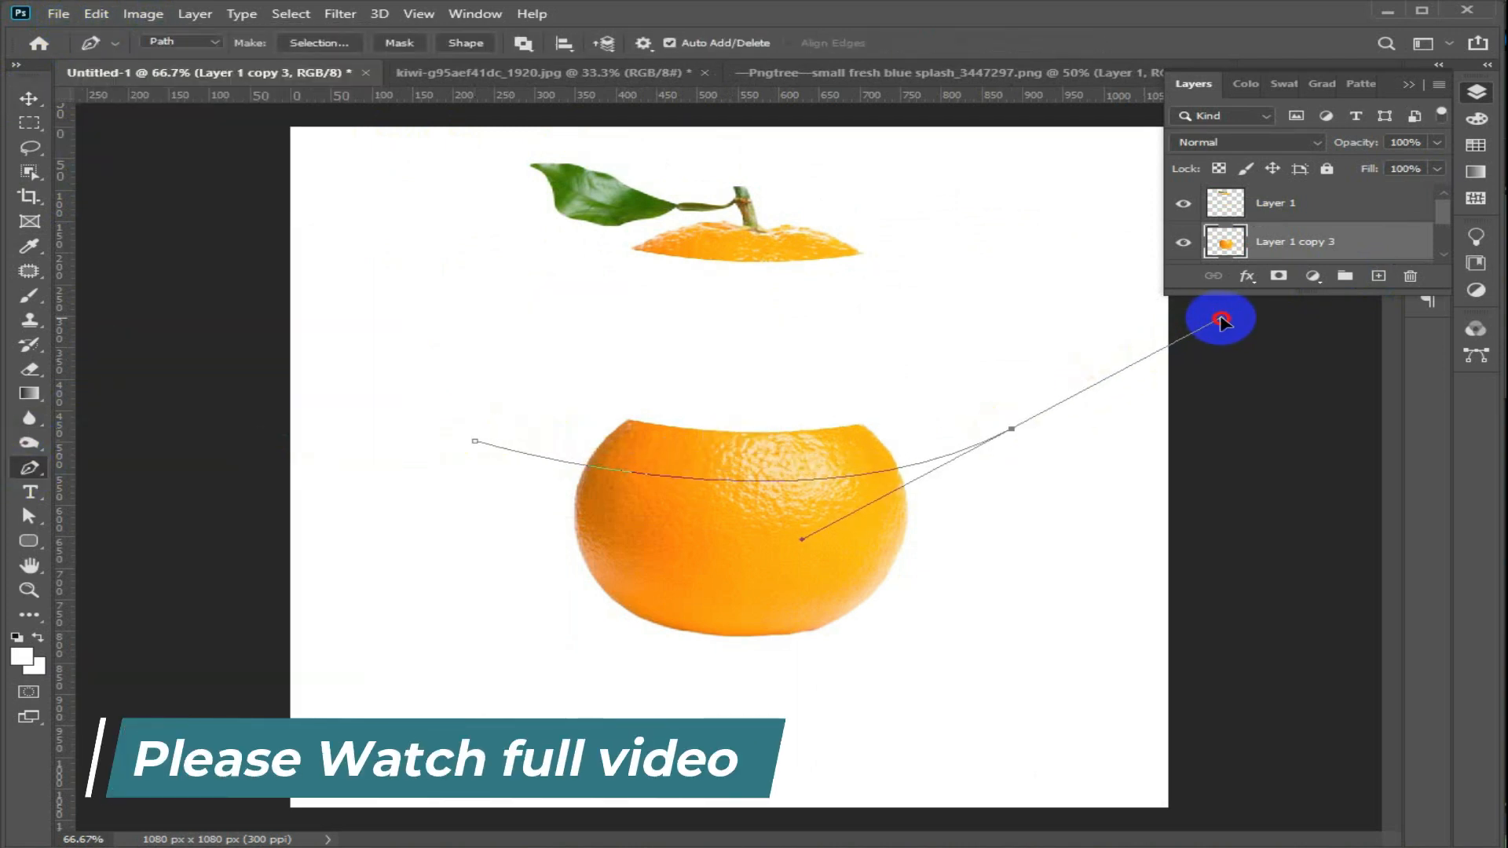
click(942, 342)
click(558, 347)
click(475, 441)
Convert the path to a new selection with 0 px feather and cut the orange's upper band.
right_click(789, 425)
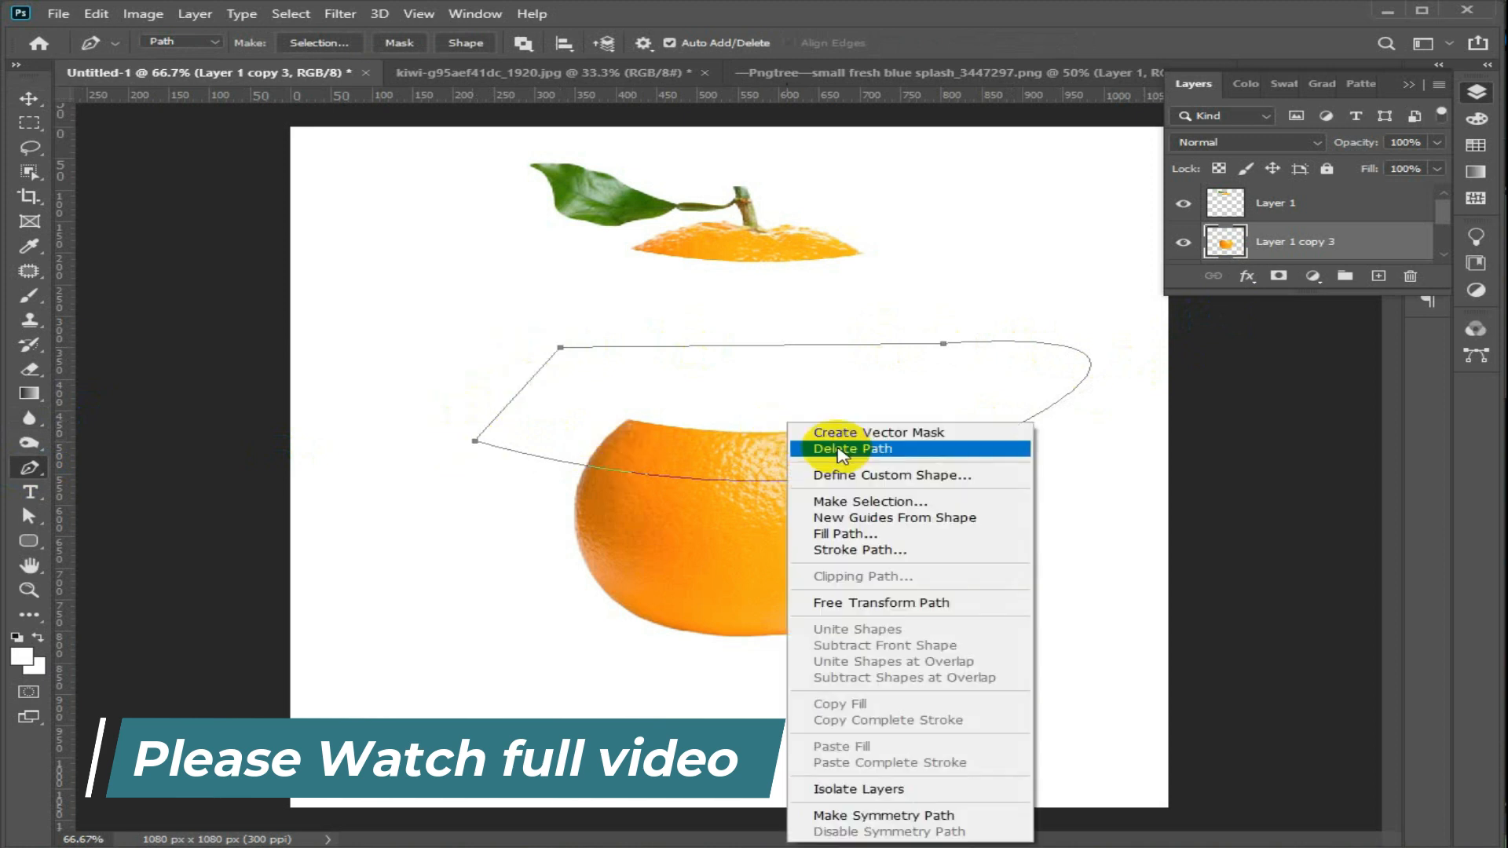
click(864, 502)
click(902, 250)
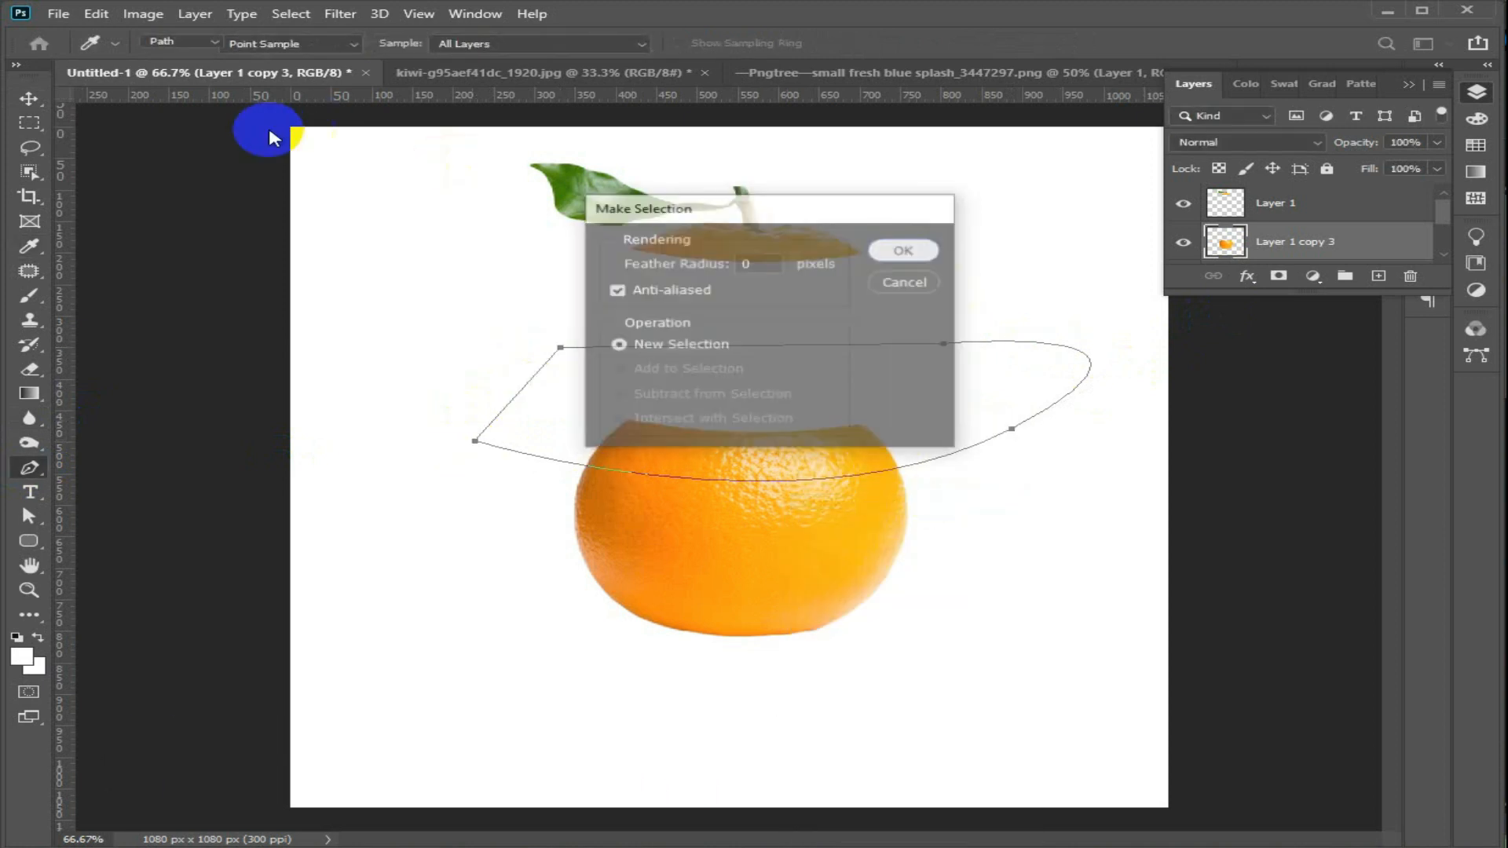
click(95, 13)
click(180, 127)
Paste the cut upper band as its own layer and place it slightly above the remaining orange.
click(96, 14)
click(118, 180)
click(29, 98)
drag(732, 470, 745, 410)
On Layer 1 copy 3, draw a closed Pen path with its curved lower edge across the middle of the remaining orange.
scroll(1340, 247, down, 1)
click(1310, 244)
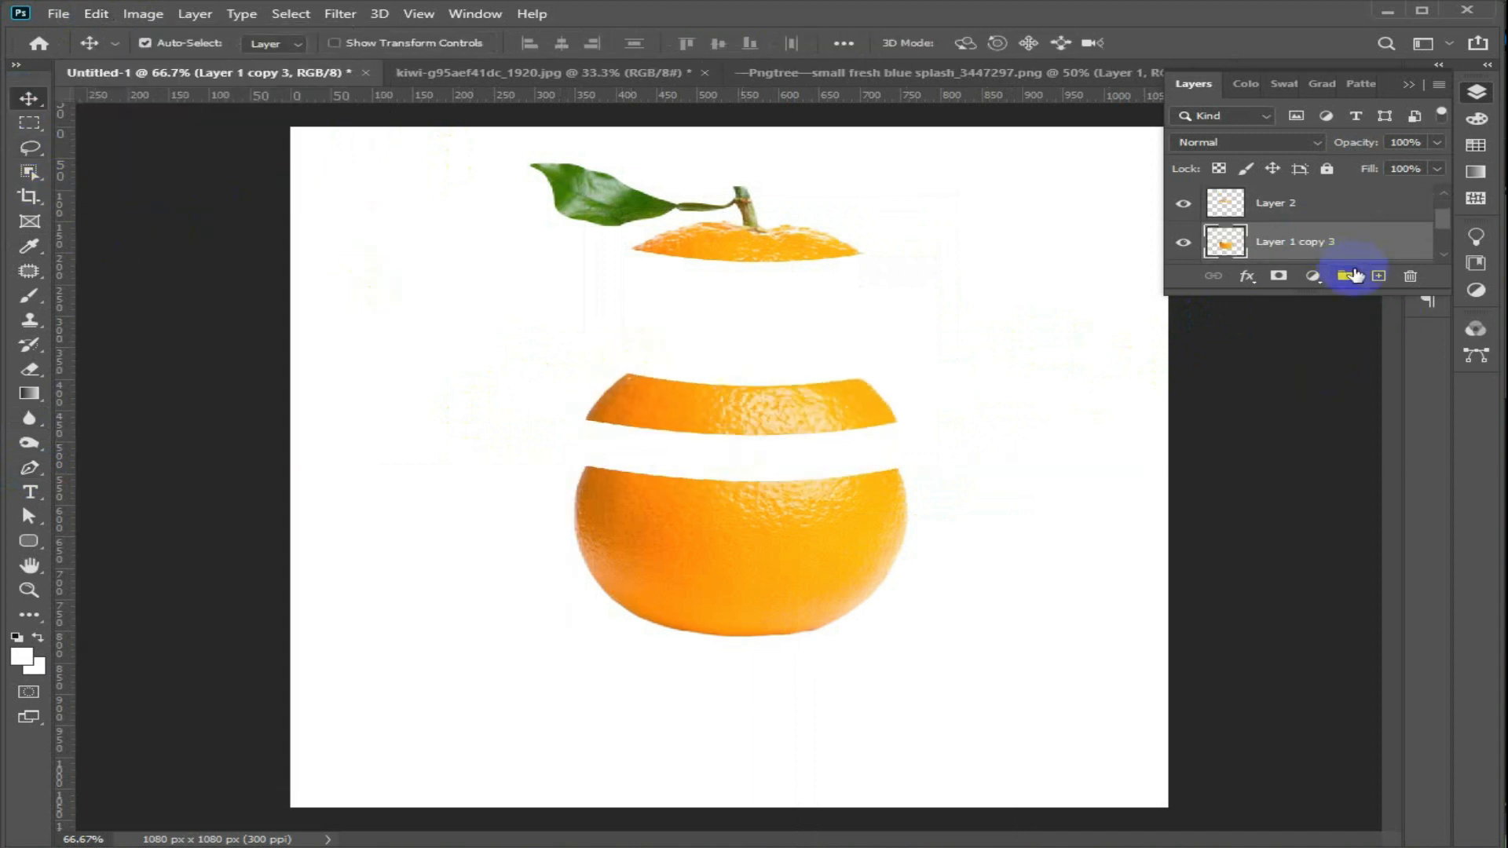
click(29, 472)
click(489, 509)
drag(1040, 512, 1437, 437)
click(965, 351)
click(695, 296)
click(472, 329)
click(490, 509)
Convert the path into a selection and cut the orange's middle band from Layer 1 copy 3.
right_click(707, 490)
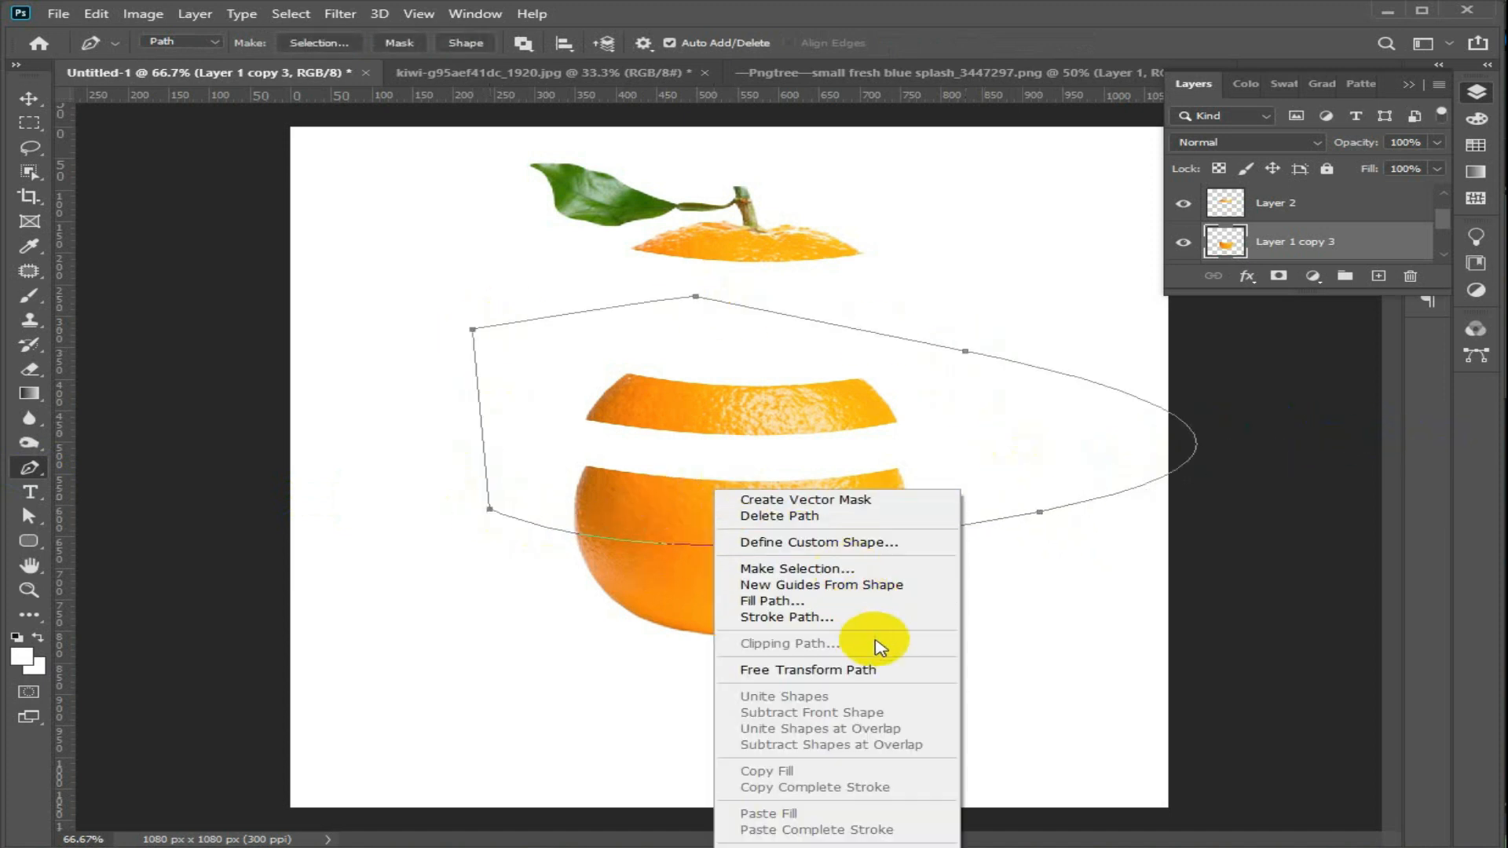
click(888, 569)
click(905, 250)
click(96, 13)
click(113, 125)
Paste the middle band as its own layer and space the two orange bands evenly above the bottom piece.
click(95, 13)
click(118, 175)
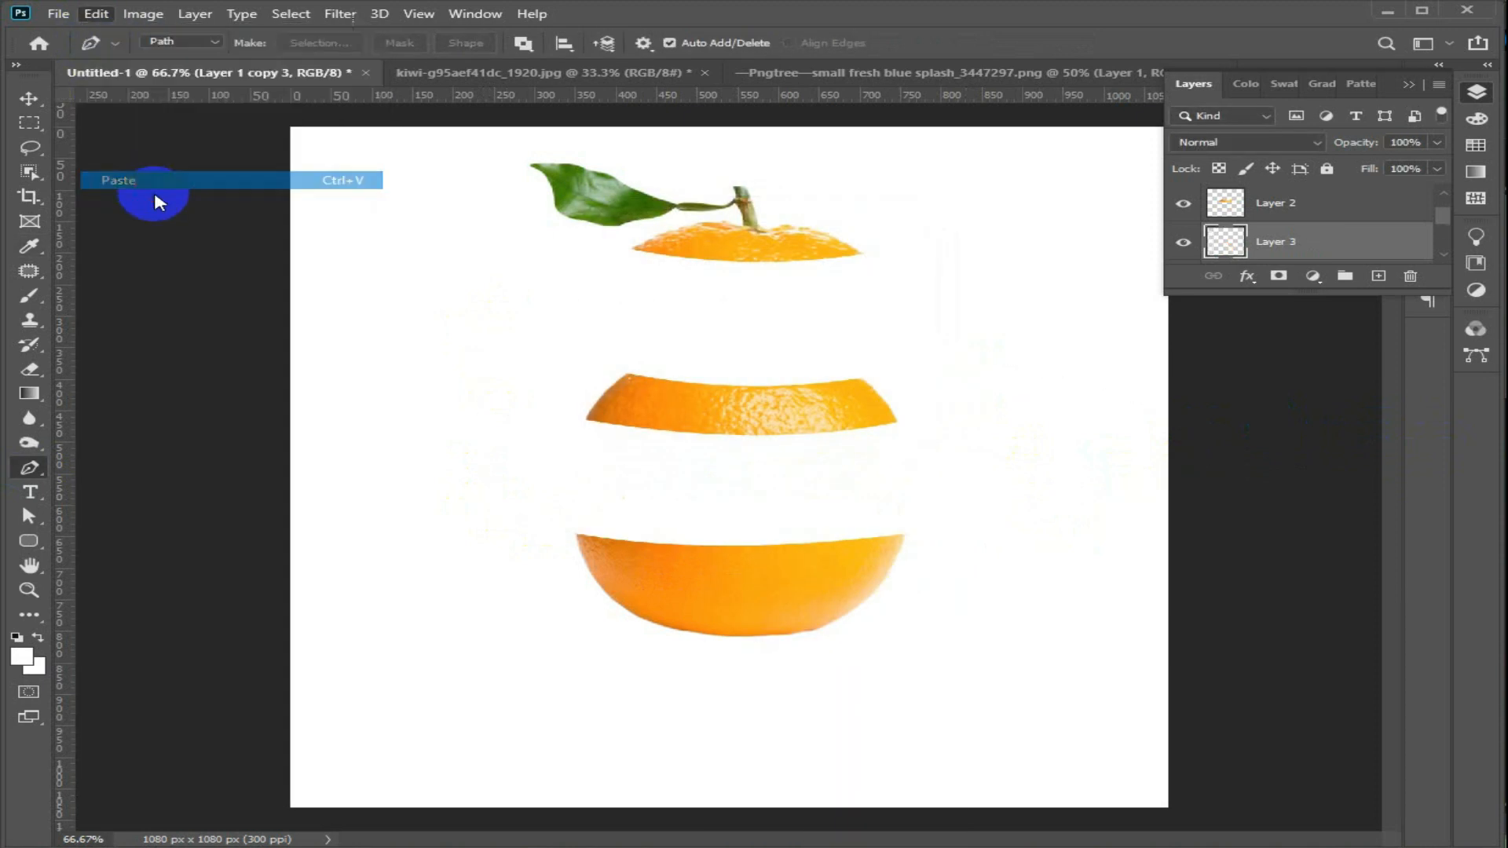
click(29, 98)
mouse_move(748, 481)
mouse_down()
mouse_move(758, 501)
mouse_move(766, 490)
mouse_up()
drag(788, 427, 794, 379)
drag(825, 502, 820, 469)
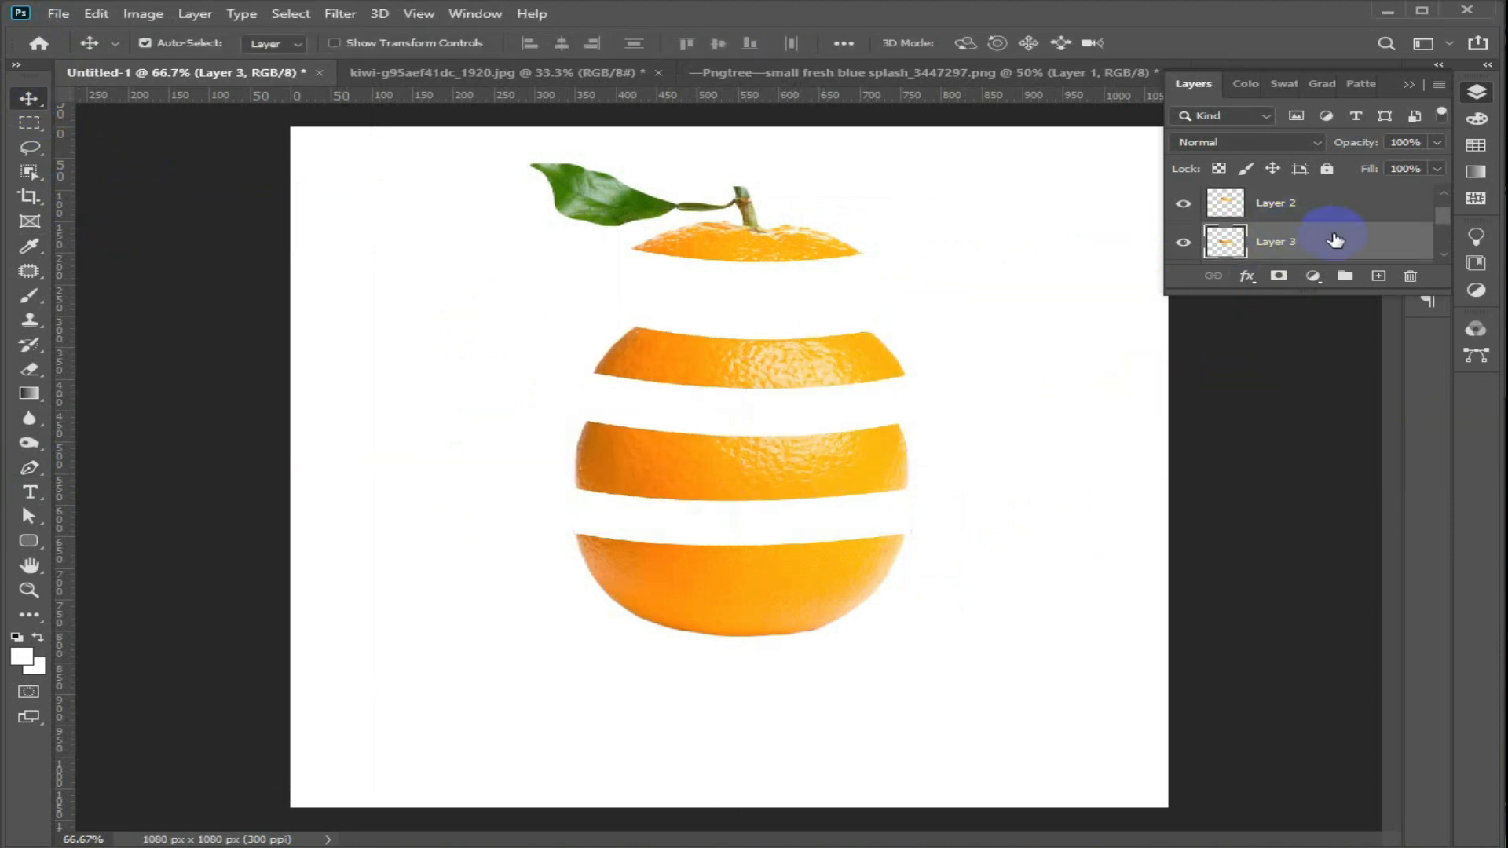
Bring the kiwi slice from the kiwi image document into Untitled-1 as a new layer over the orange.
scroll(1334, 237, down, 1)
scroll(1334, 238, down, 3)
scroll(1333, 237, up, 3)
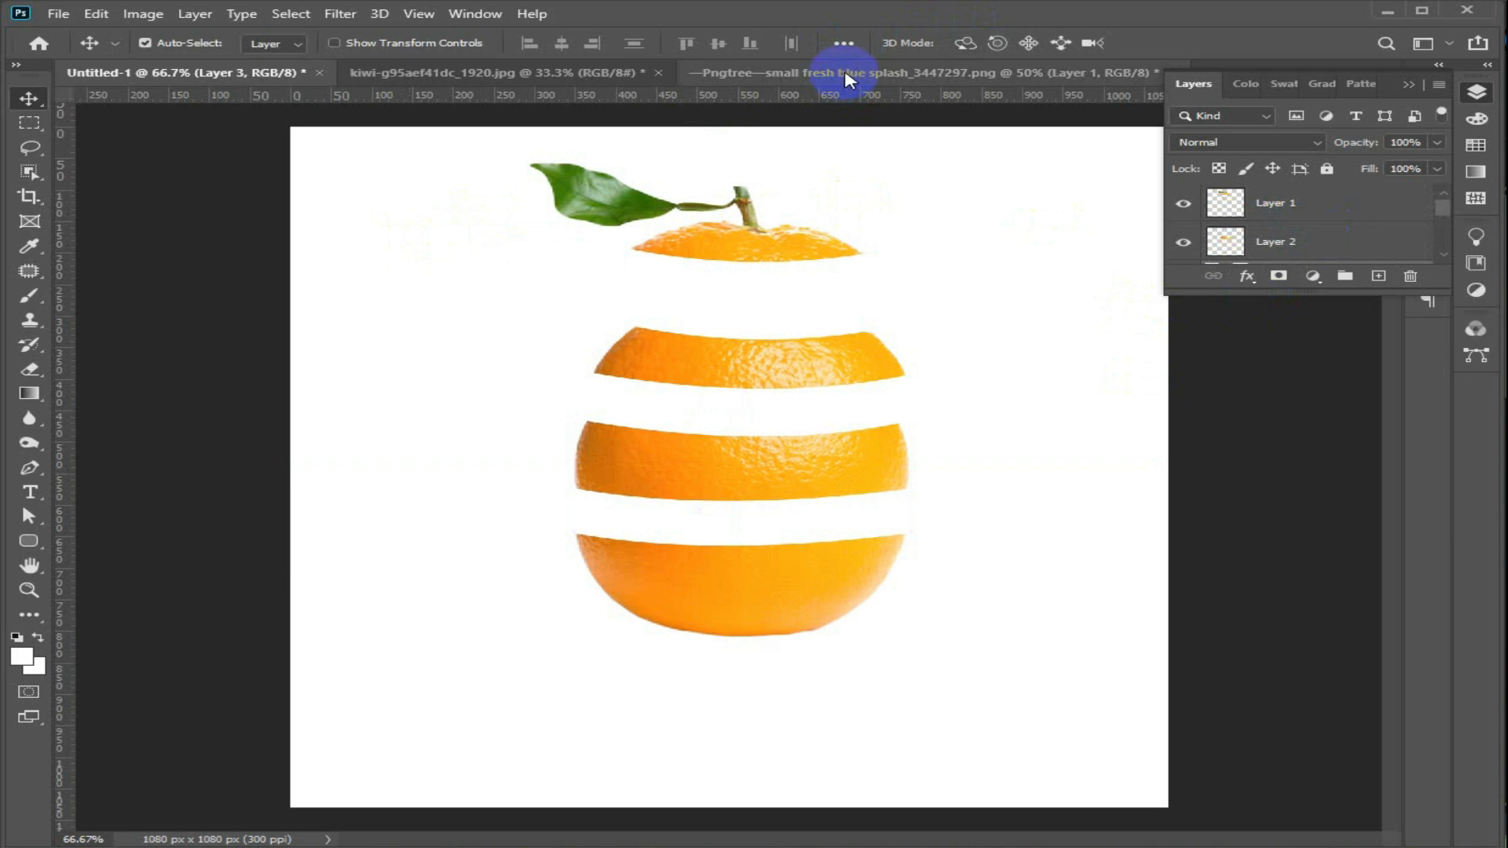
click(586, 73)
drag(777, 494, 680, 584)
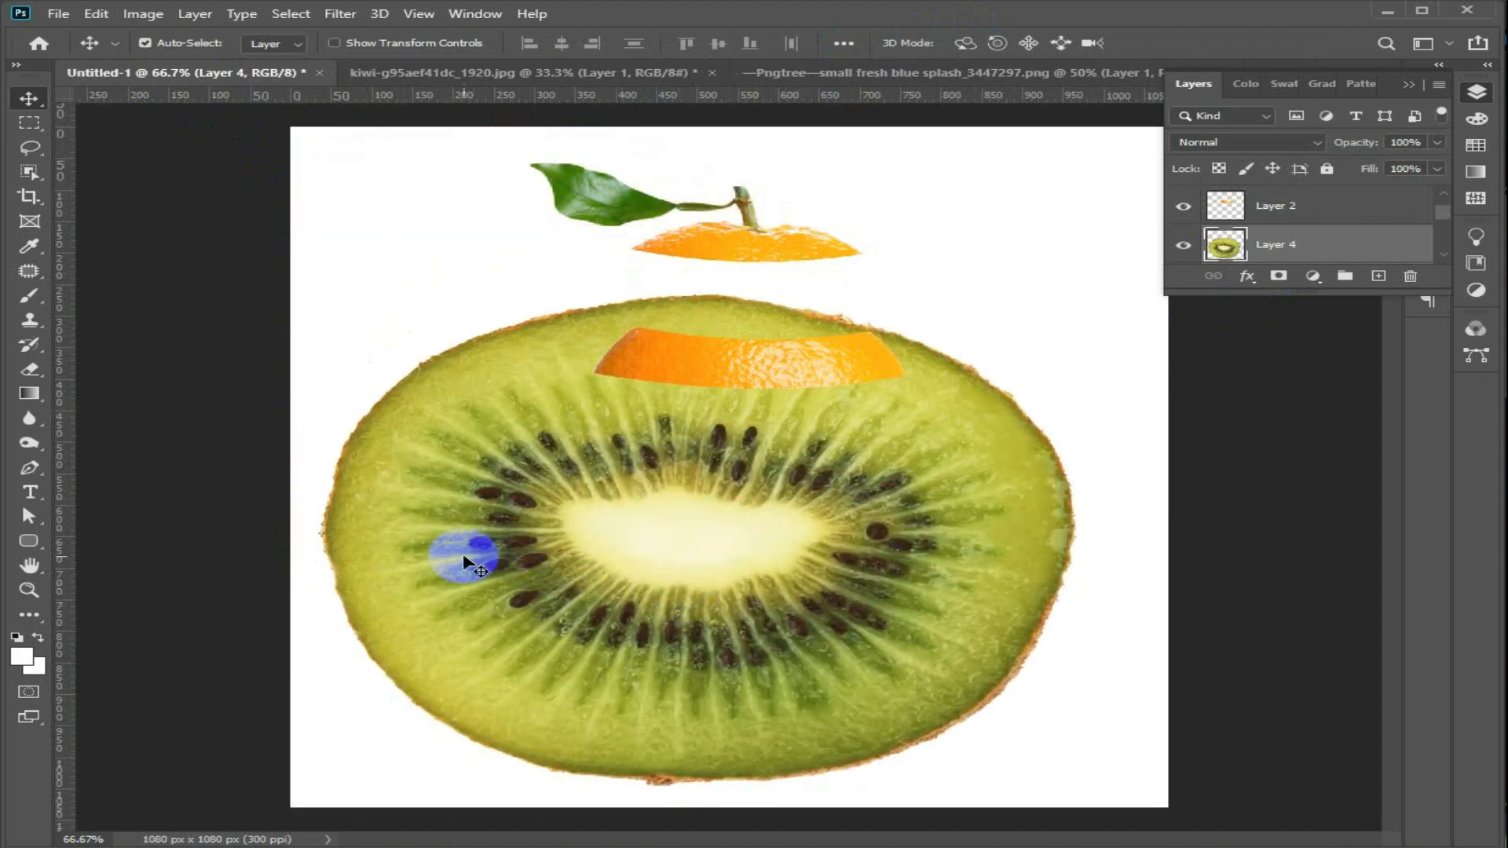
Apply the Camera Raw Filter to the kiwi slice with Temperature -19 and Tint -58.
click(332, 16)
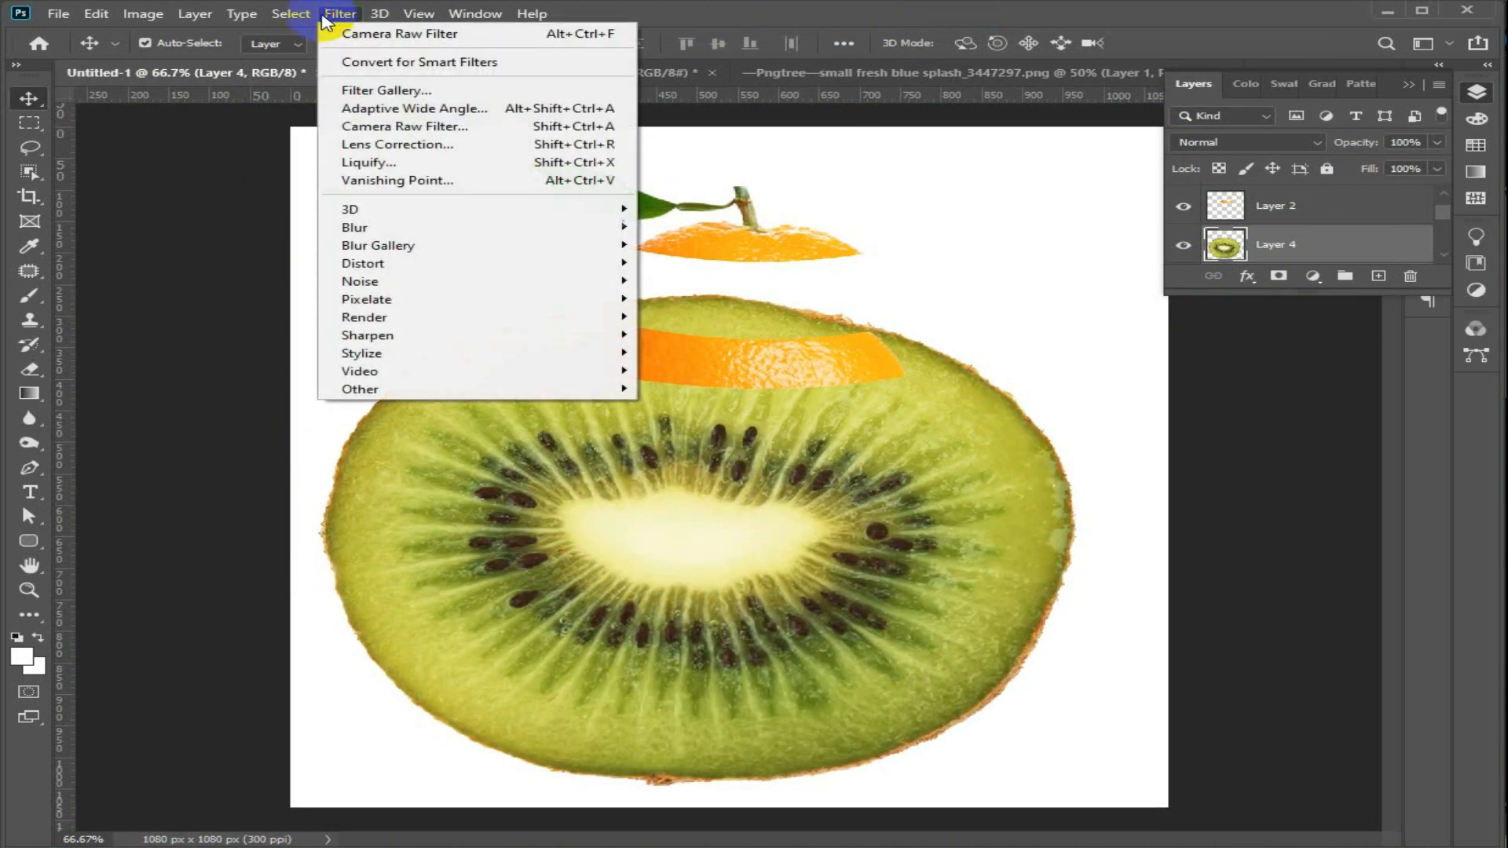
click(471, 129)
drag(1248, 355, 1168, 383)
drag(1153, 367, 1156, 368)
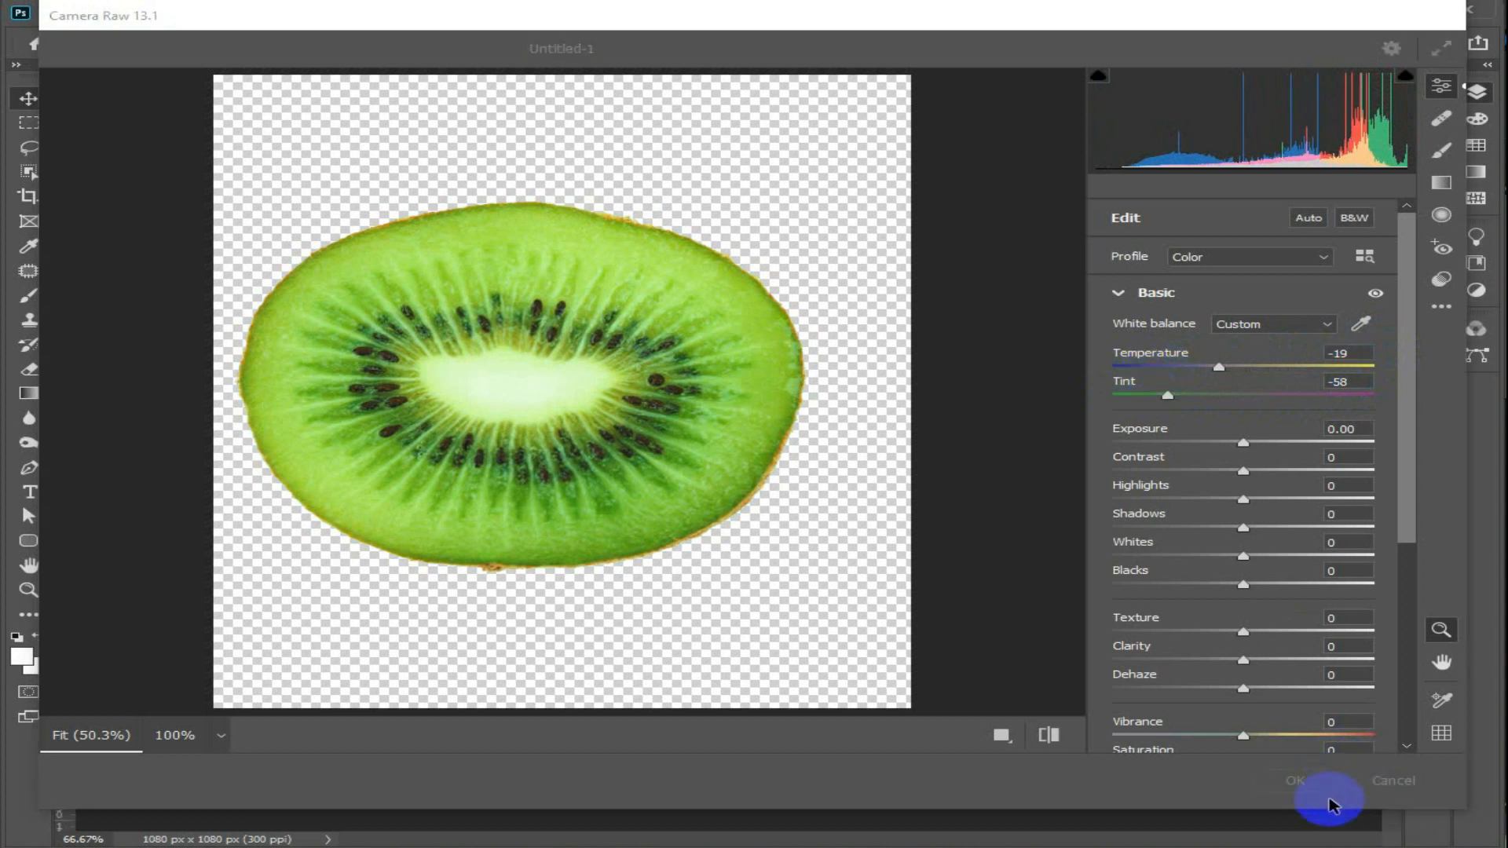
click(1330, 781)
Scale the kiwi slice proportionally to 36.42% with Free Transform.
key(ctrl+t)
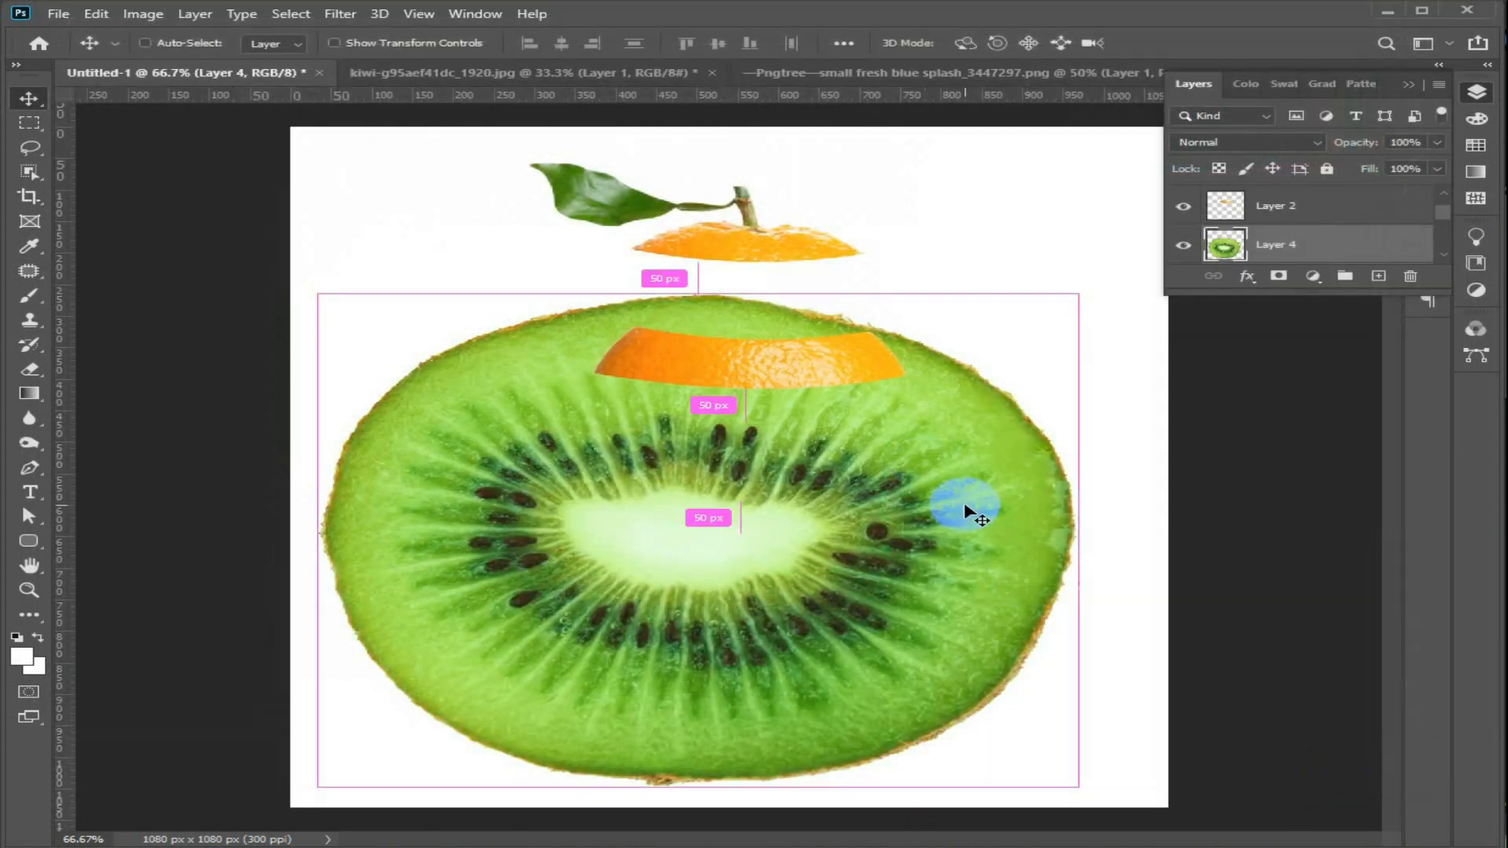
drag(1081, 783, 809, 655)
click(1213, 43)
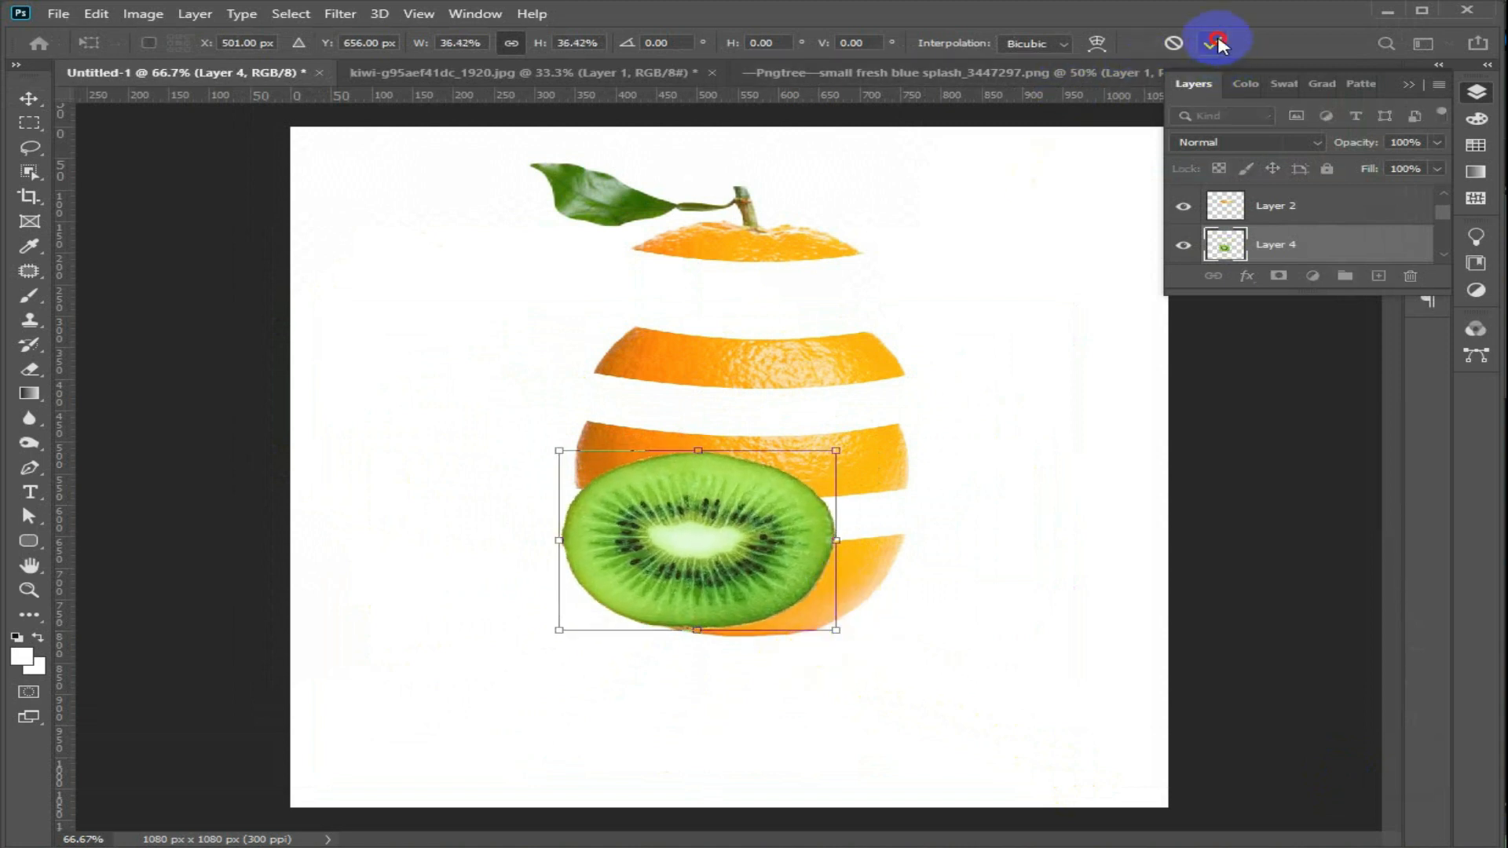
Move the kiwi slice to the canvas's upper-left area beside the leaf and duplicate its layer twice.
right_click(816, 534)
drag(816, 534, 553, 255)
click(1388, 239)
drag(1362, 246, 1380, 280)
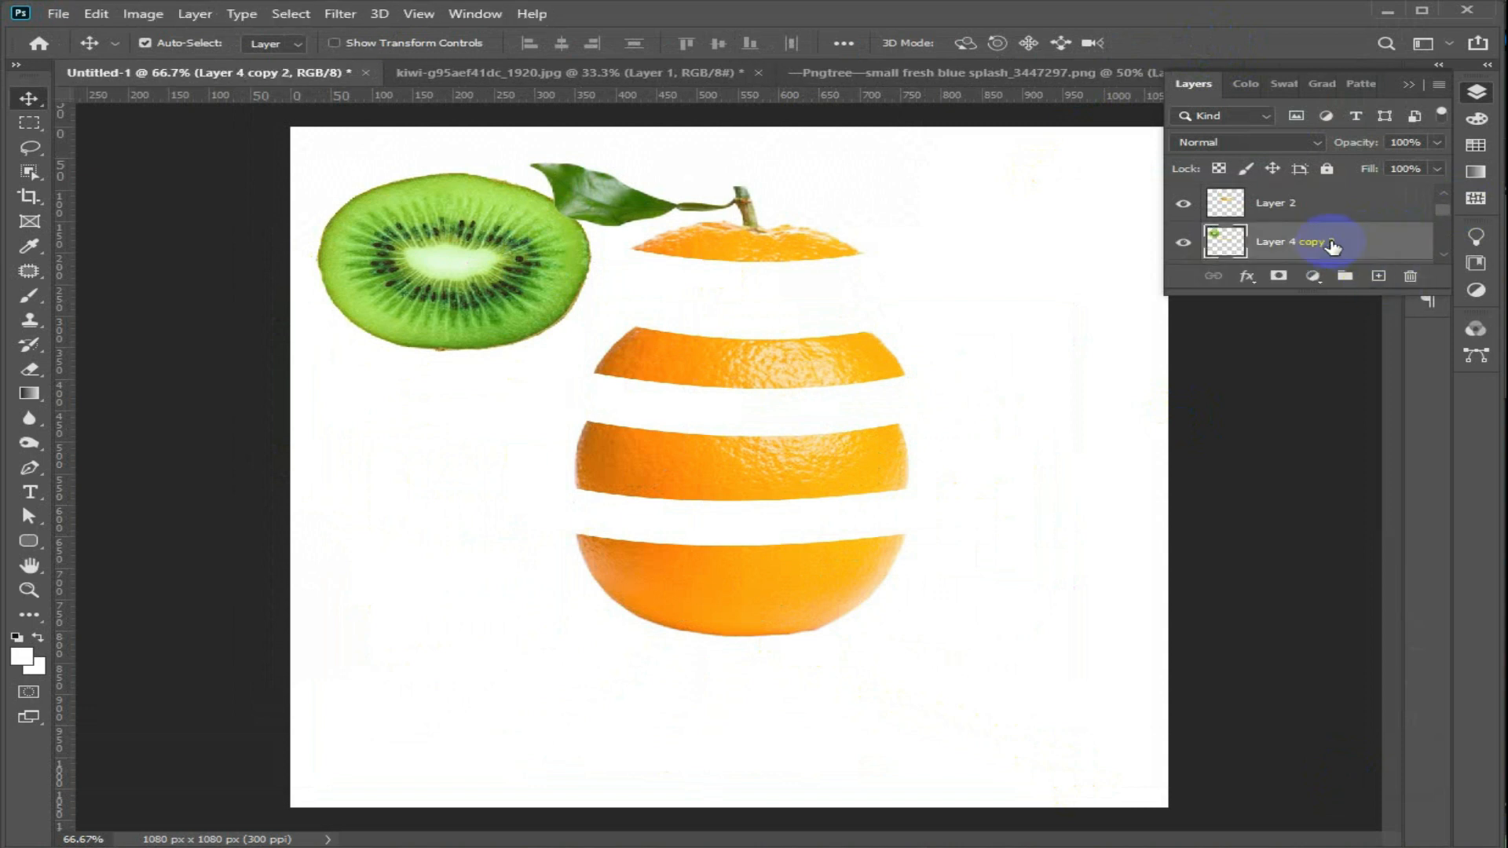
Rename Layer 4 as KiWi 01.
scroll(1320, 231, down, 1)
scroll(1320, 204, down, 1)
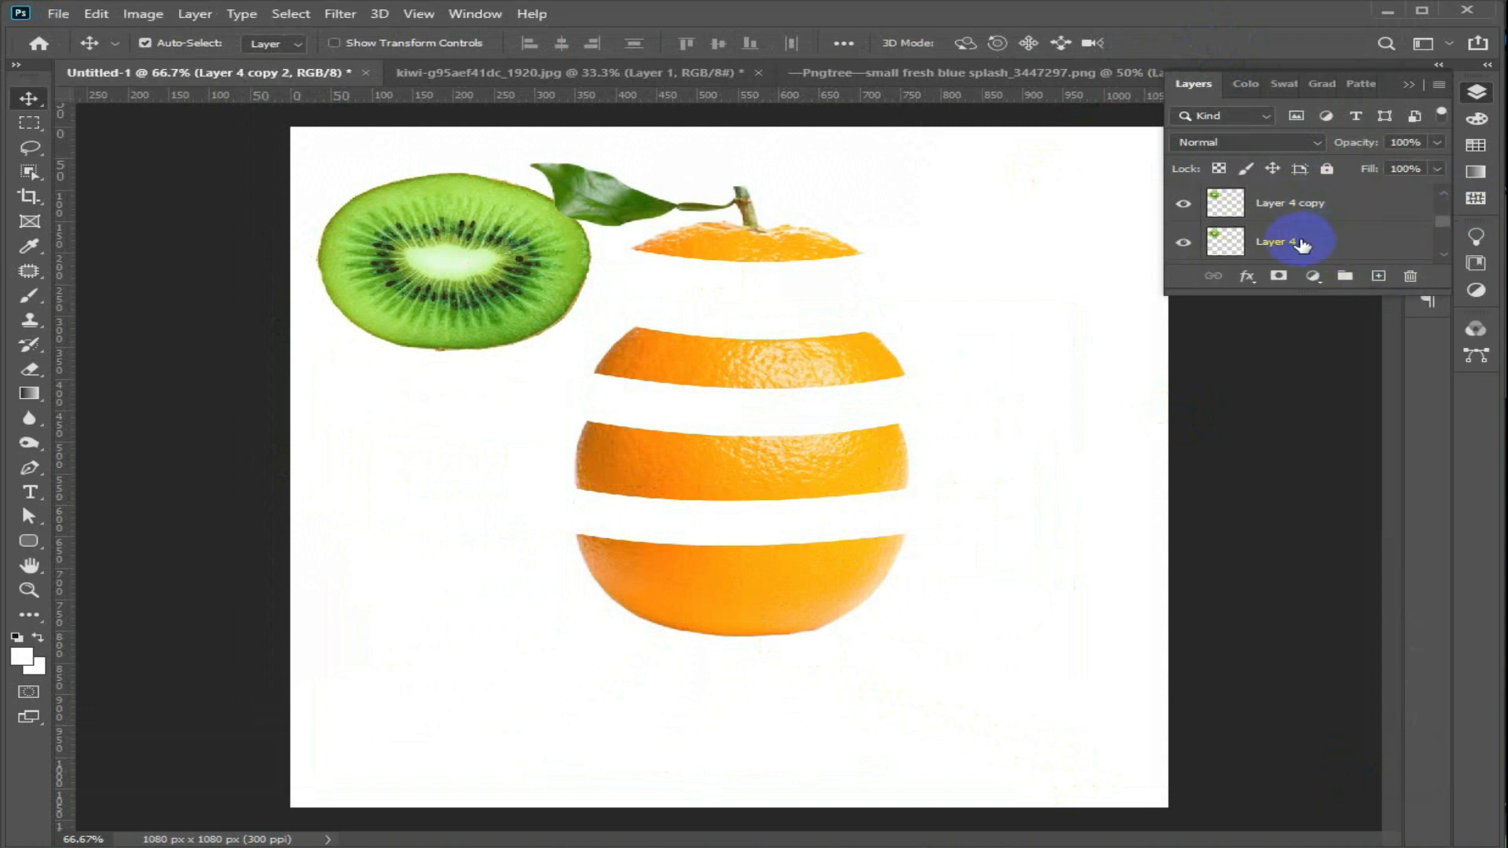
click(1274, 245)
text(K)
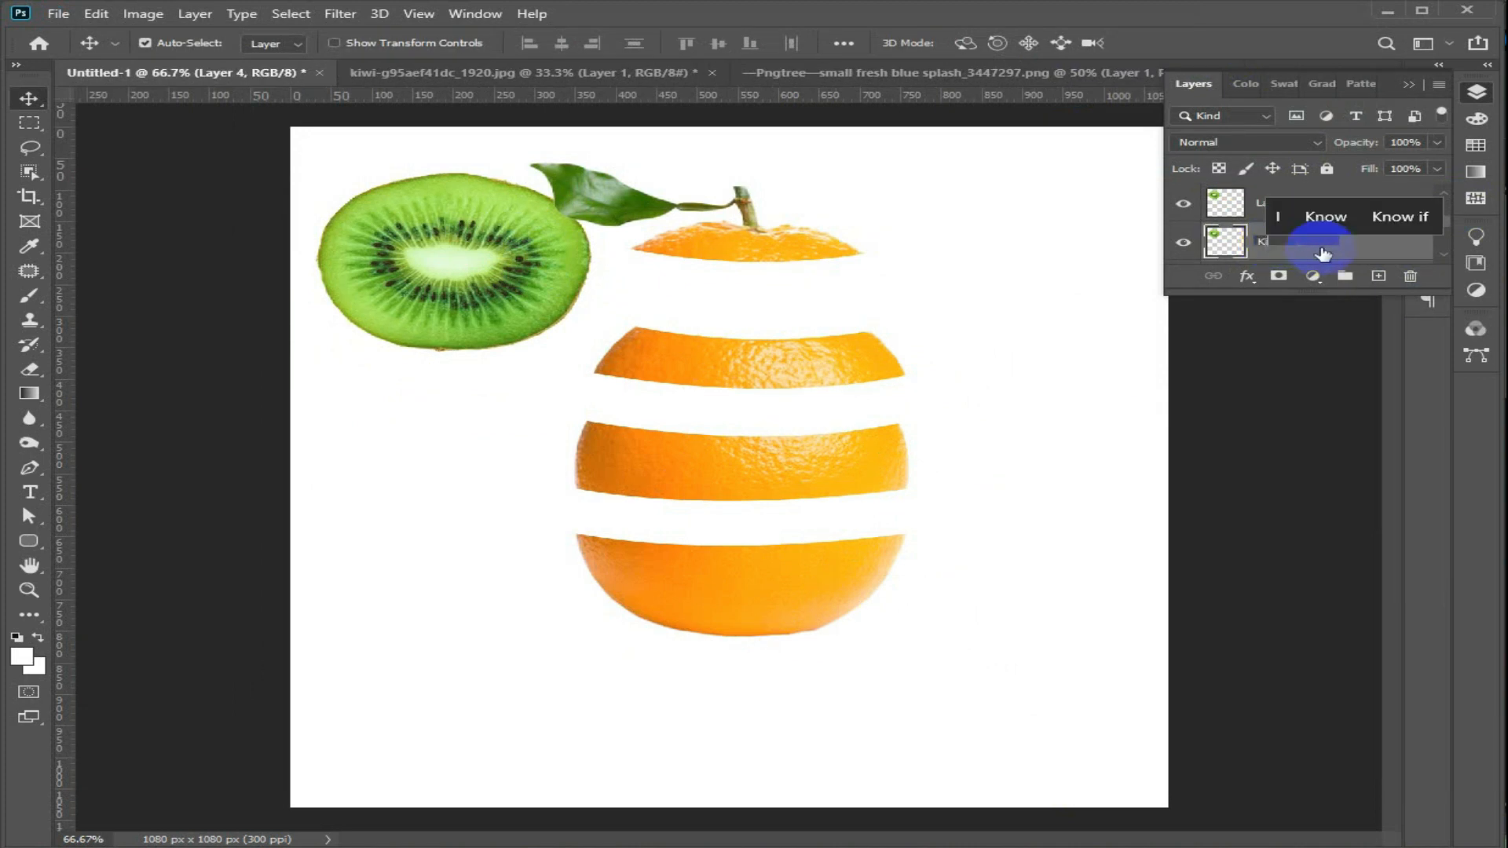
text(iWi 0)
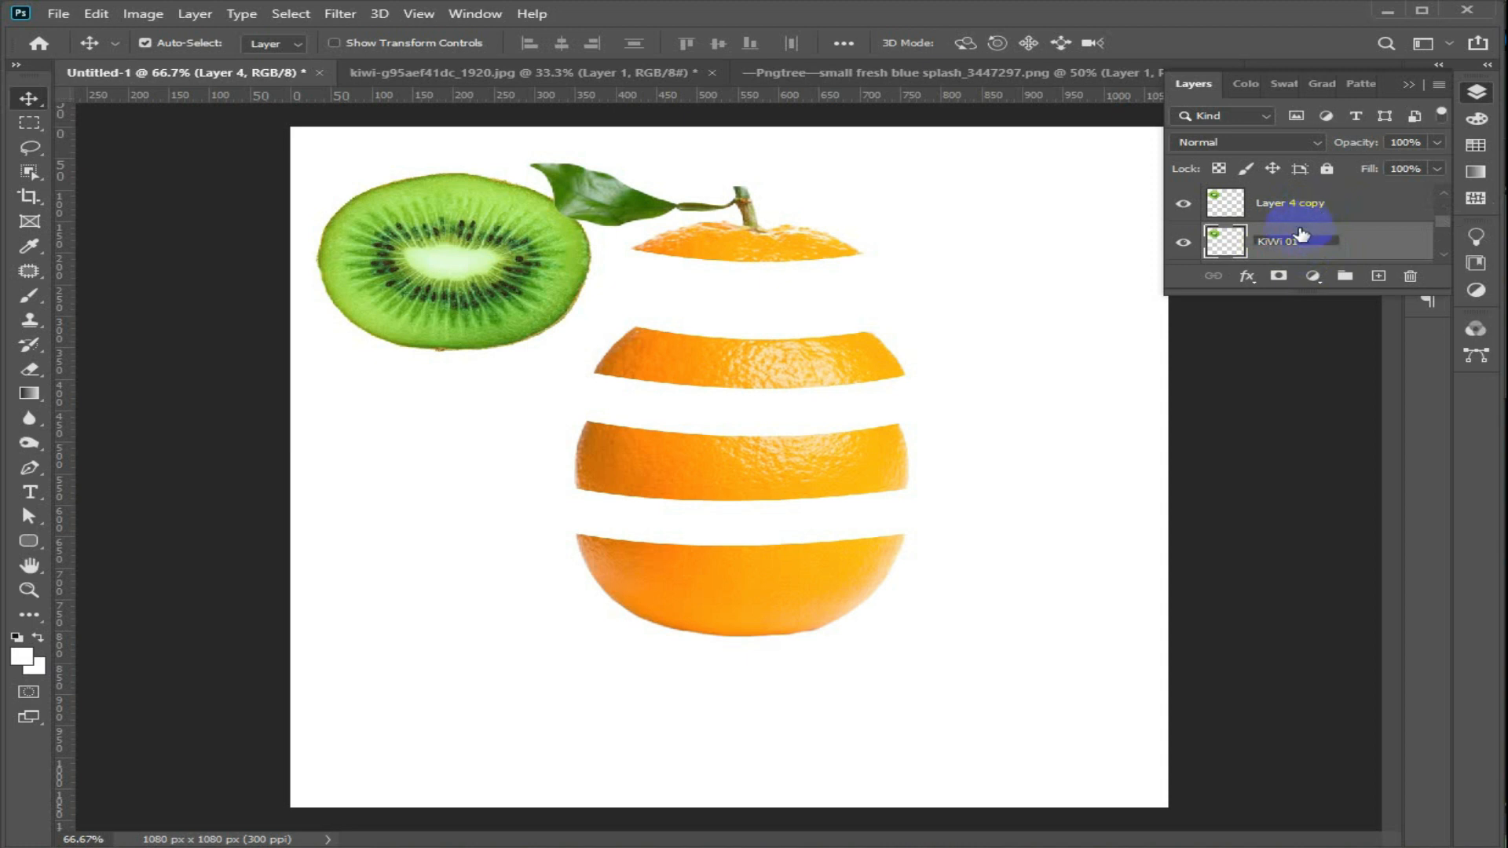
Rename Layer 4 copy as KiWi 02.
click(1382, 209)
scroll(1374, 211, down, 1)
scroll(1365, 215, up, 2)
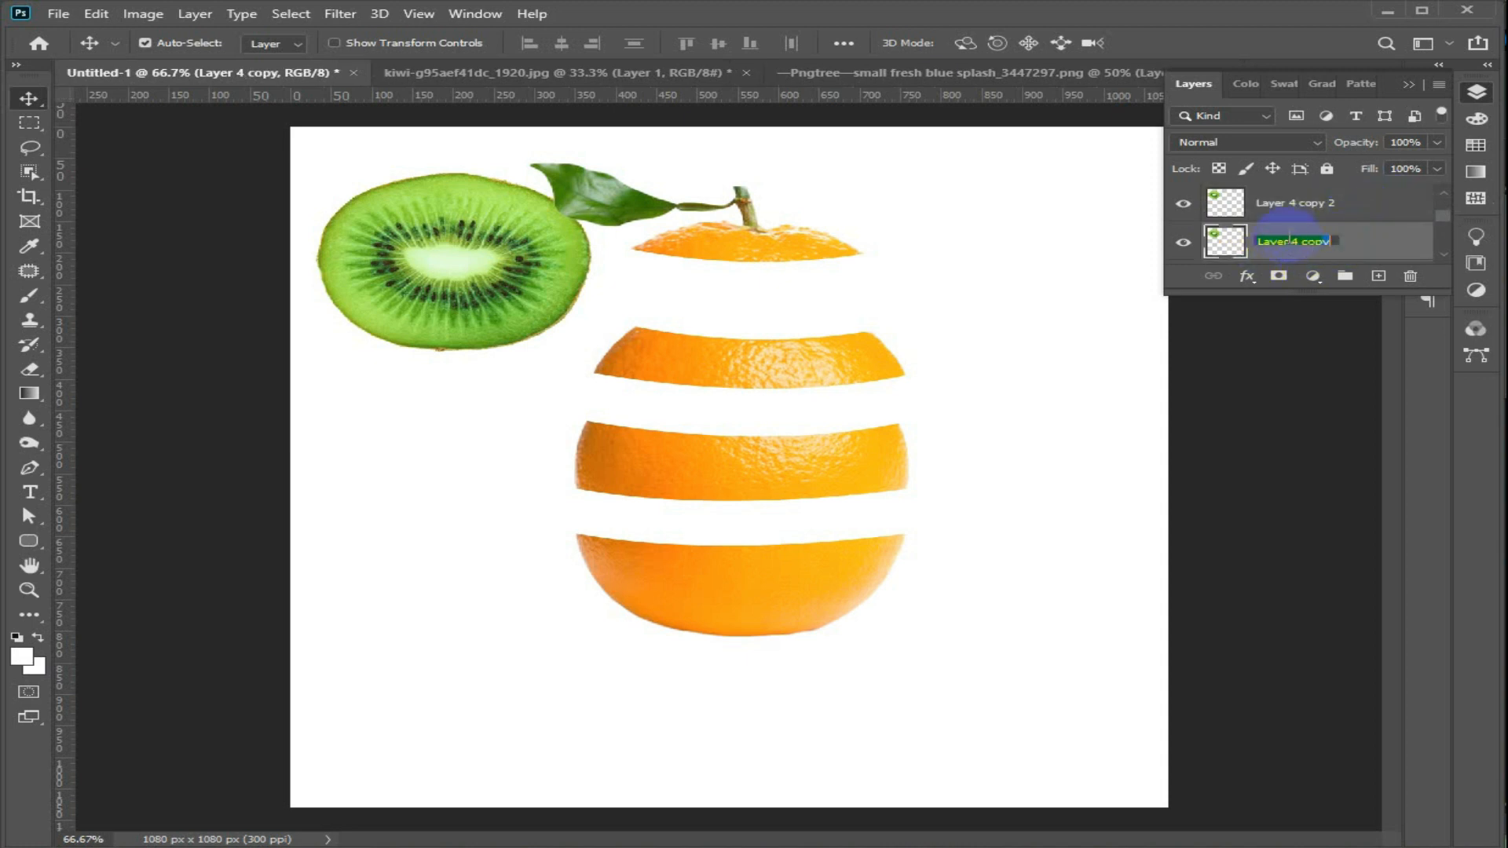
text(KiWi02 02)
Rename Layer 4 copy 2 as KiWi 03.
click(1313, 206)
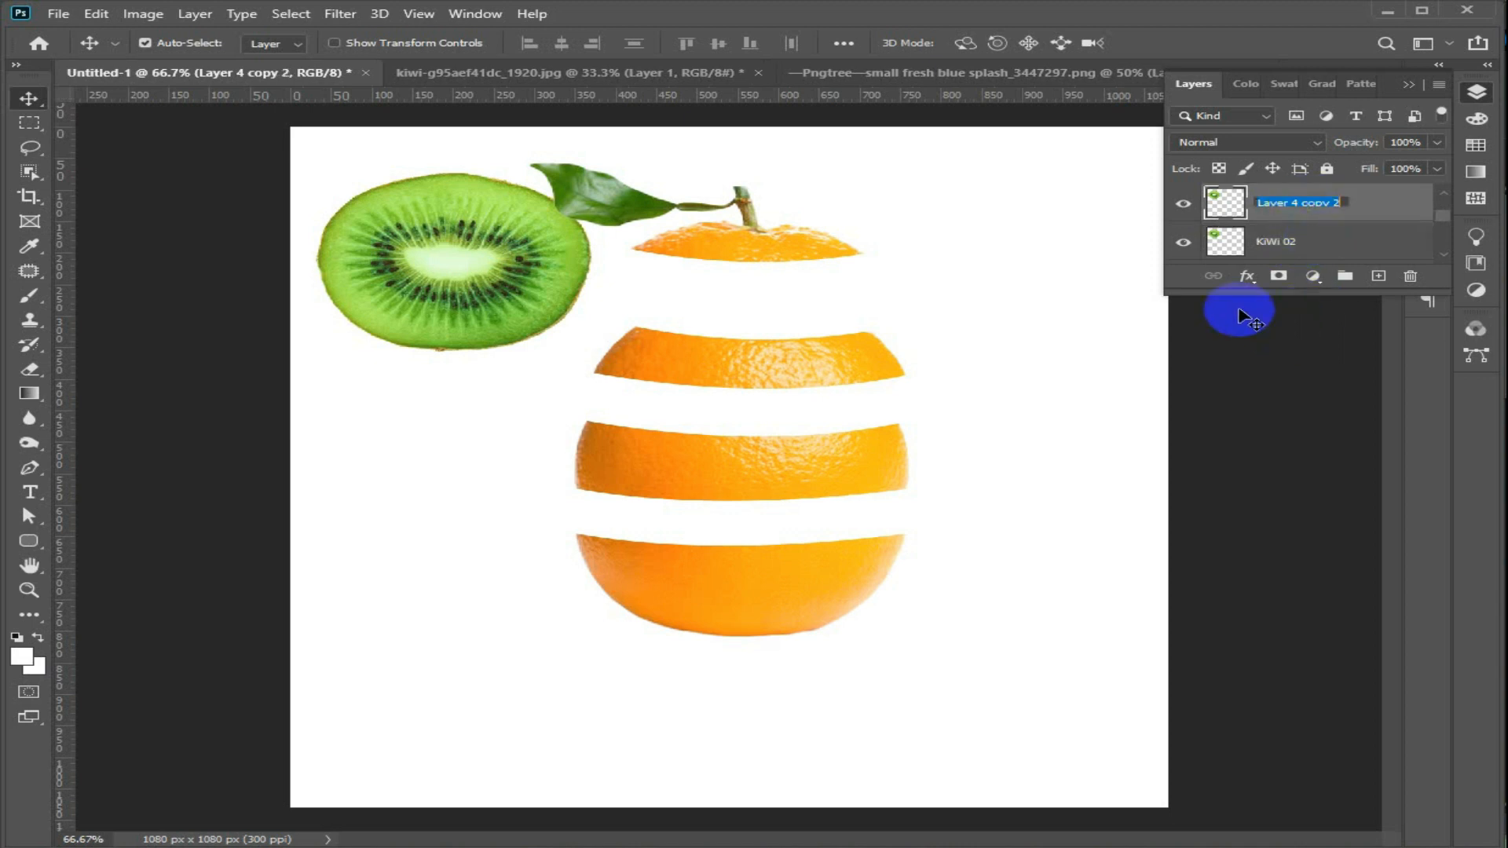
text(KiWi)
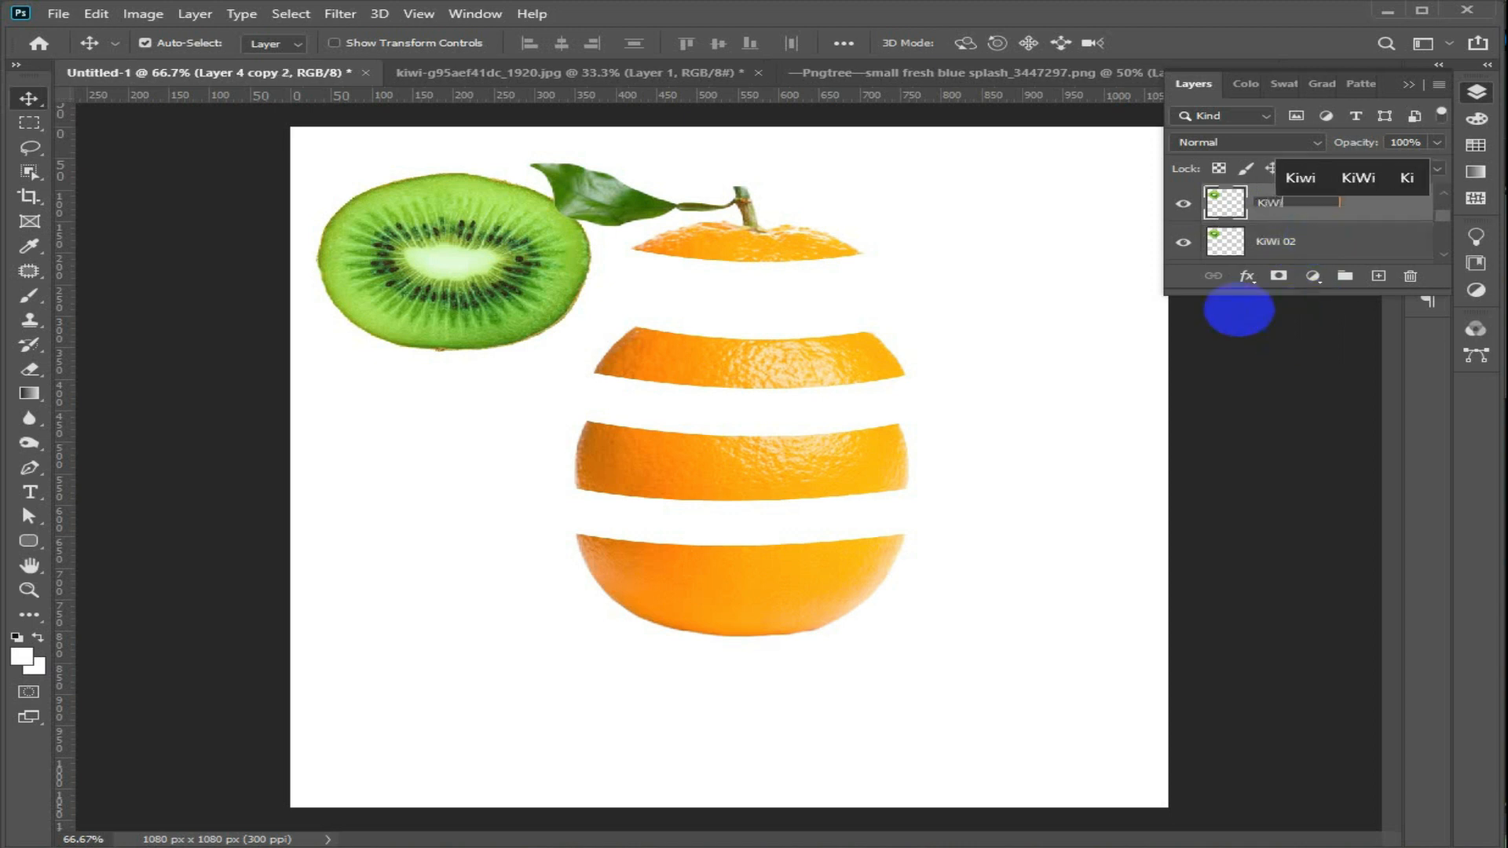
text( 03)
click(967, 307)
Reorder the kiwi layers among the orange pieces, placing KiWi 03 directly above Layer 1 copy 3.
scroll(1324, 225, up, 5)
scroll(1324, 225, down, 3)
scroll(1326, 231, up, 3)
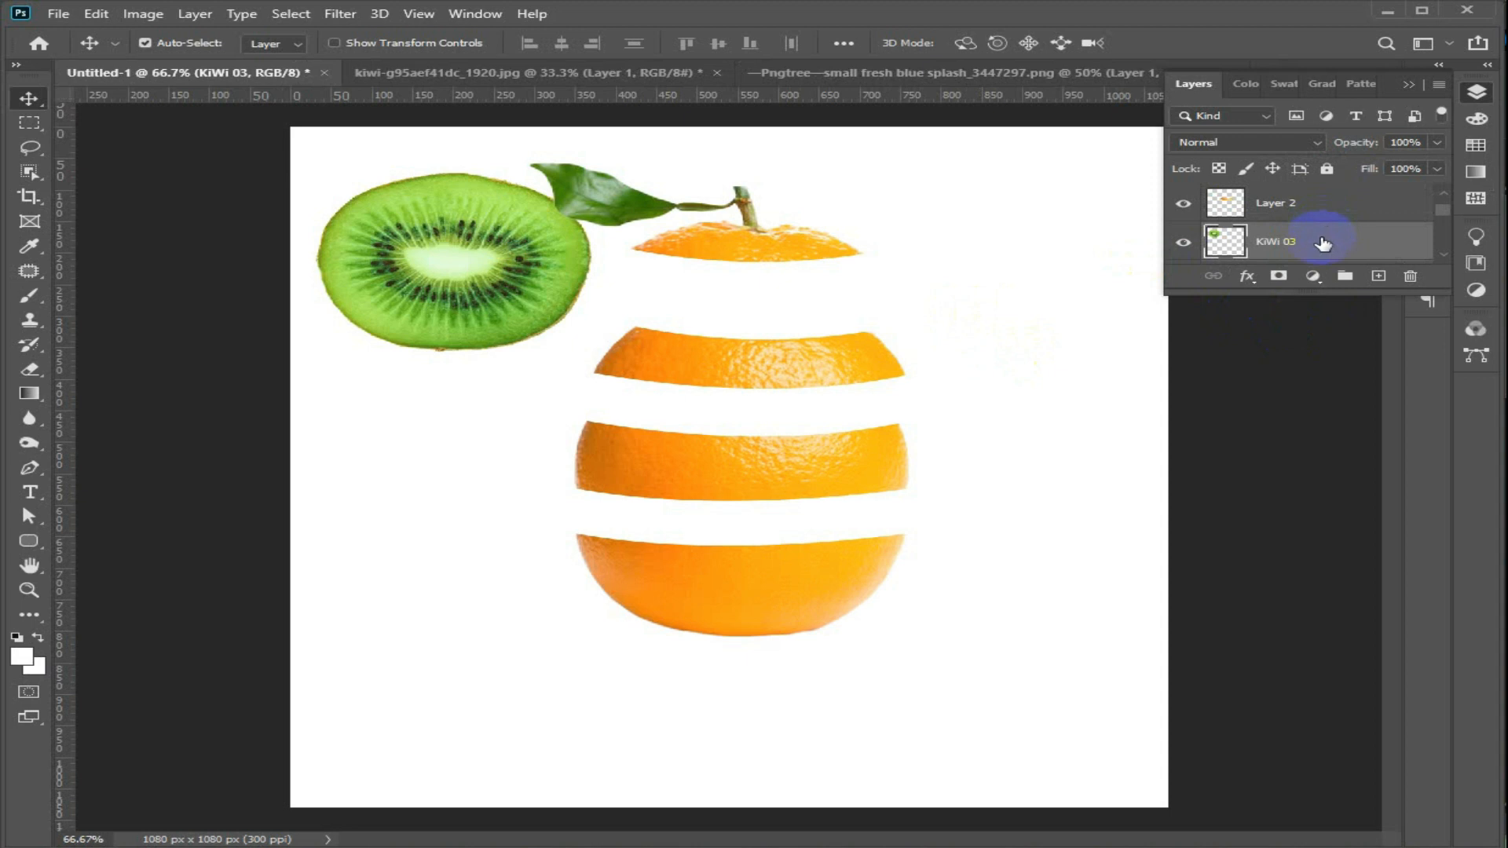
scroll(1324, 244, down, 2)
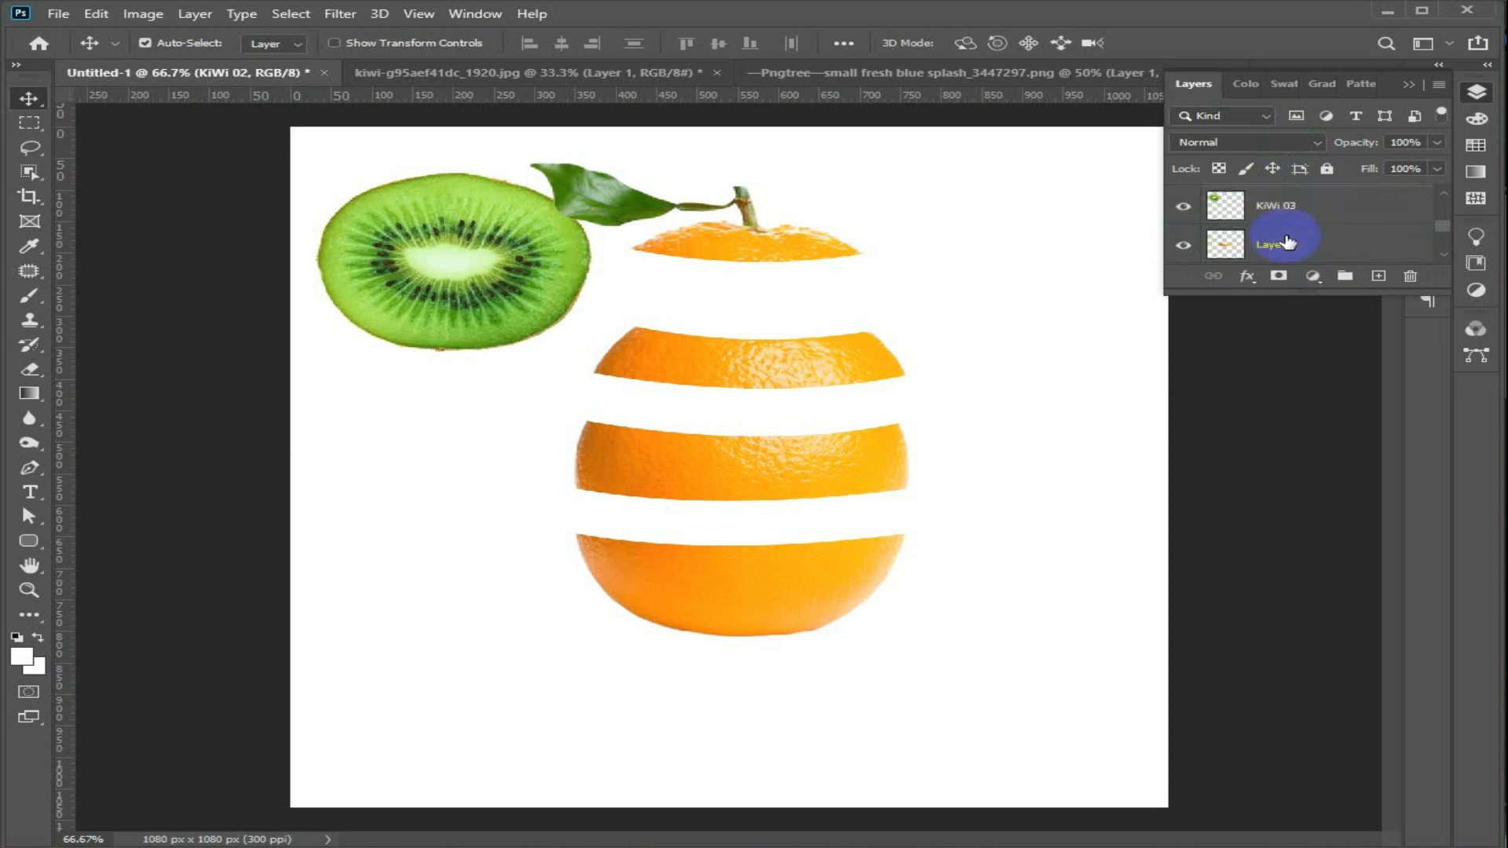
drag(1344, 243, 1309, 225)
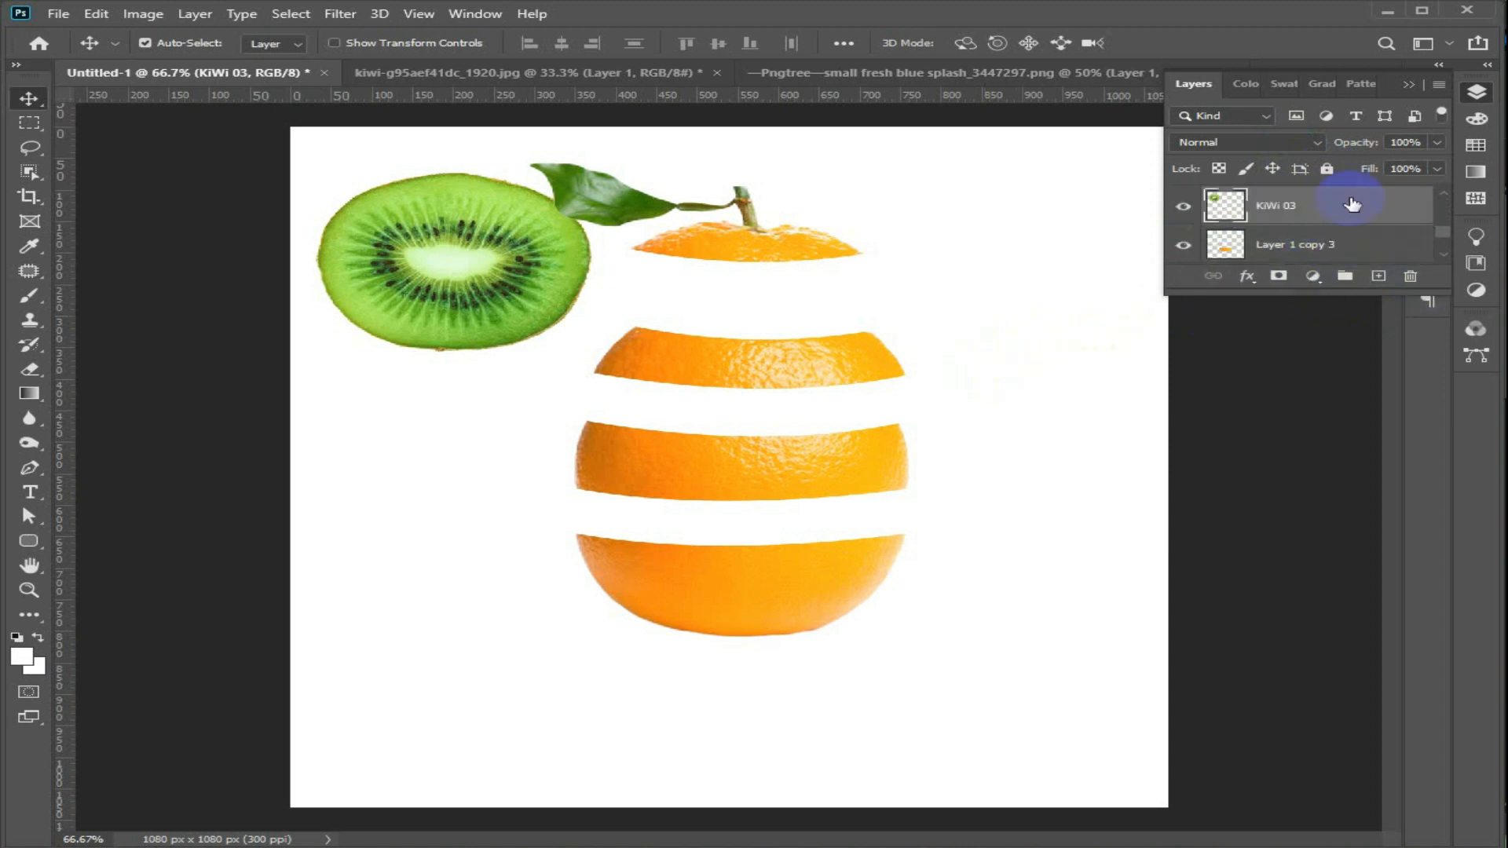
Move KiWi 01 over the lower orange, flatten it to 23.94% height, and fit it in the gap above the bottom piece.
drag(514, 291, 778, 619)
key(ctrl+plus)
key(ctrl+t)
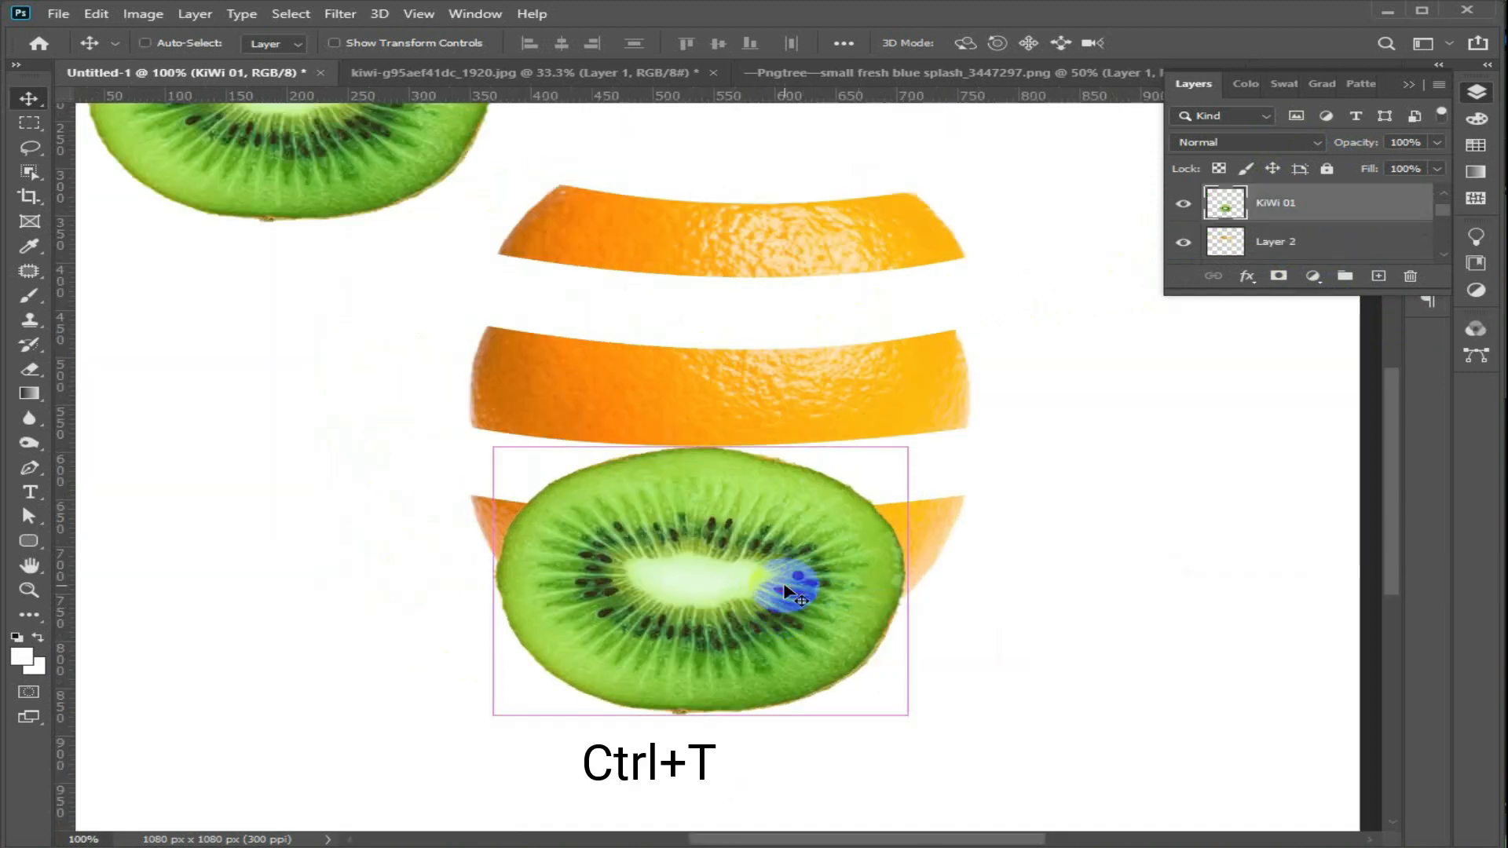
drag(700, 446, 739, 501)
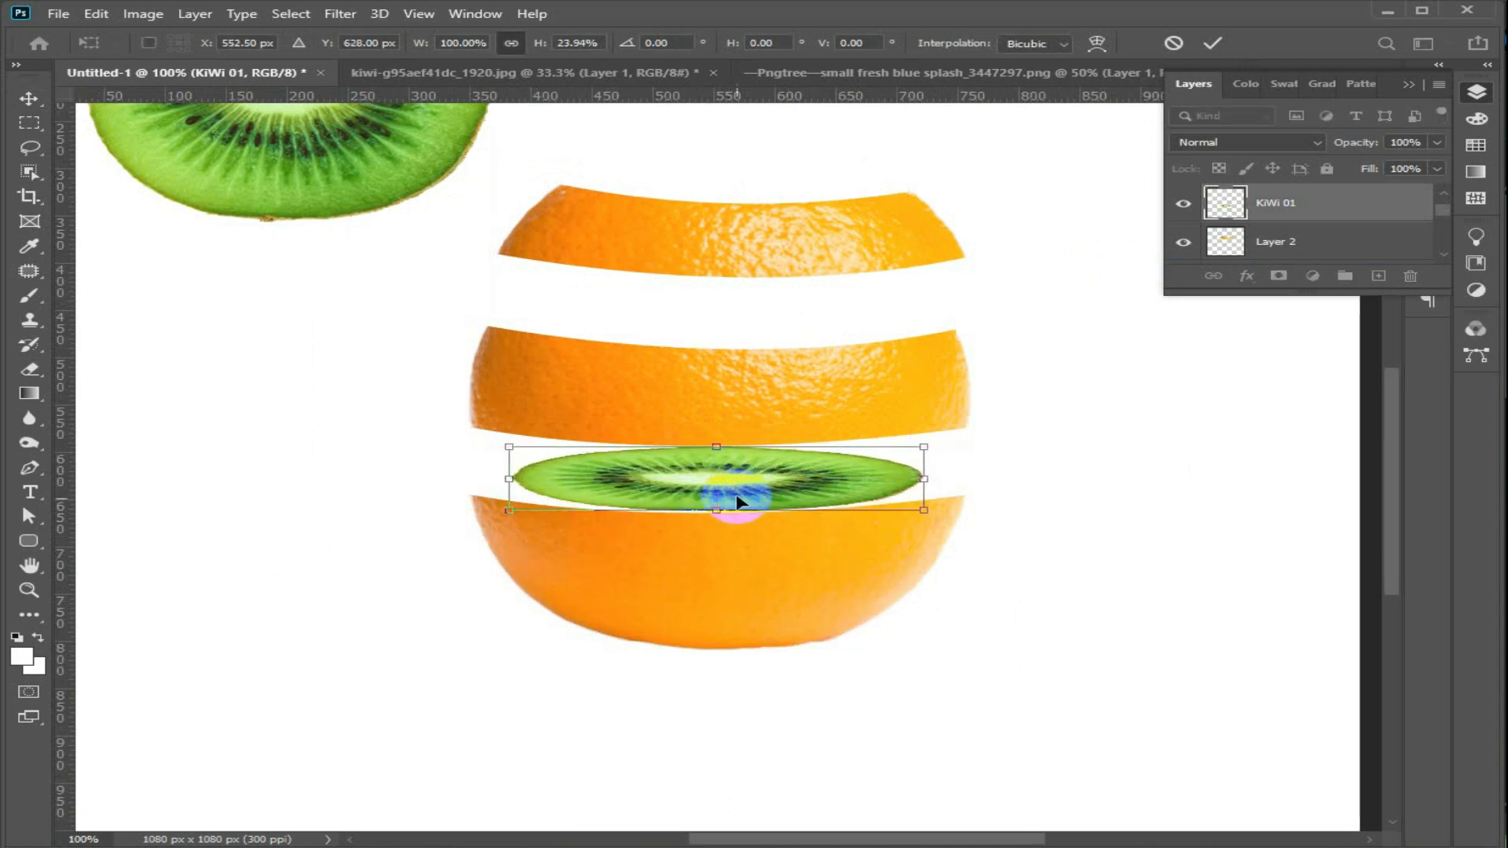
Distort the corners of KiWi 01 so the slice widens to cover the cut face of the bottom orange piece.
scroll(737, 498, up, 2)
scroll(668, 519, down, 1)
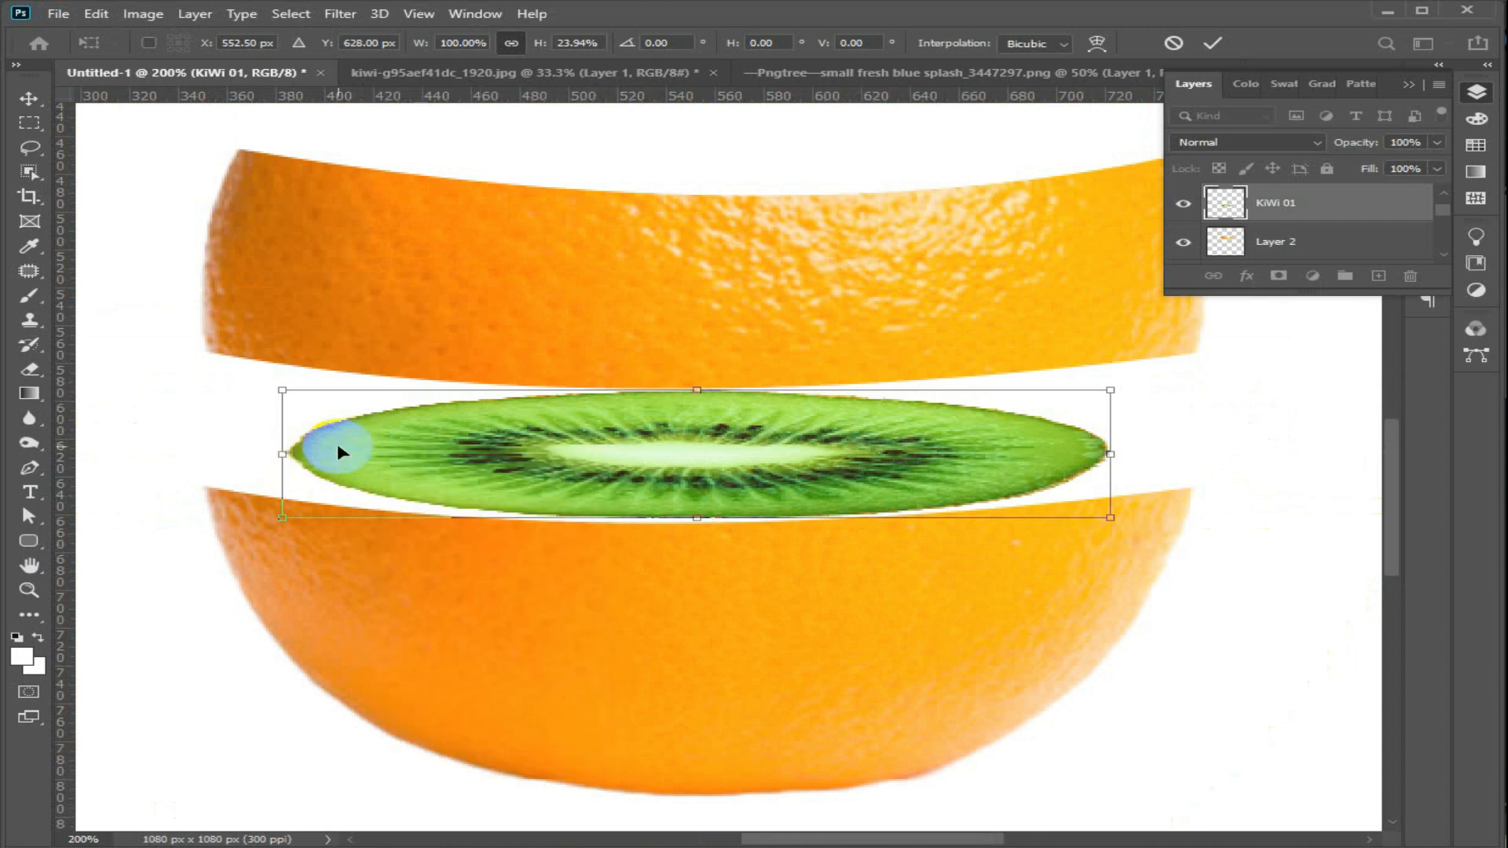
drag(281, 520, 112, 536)
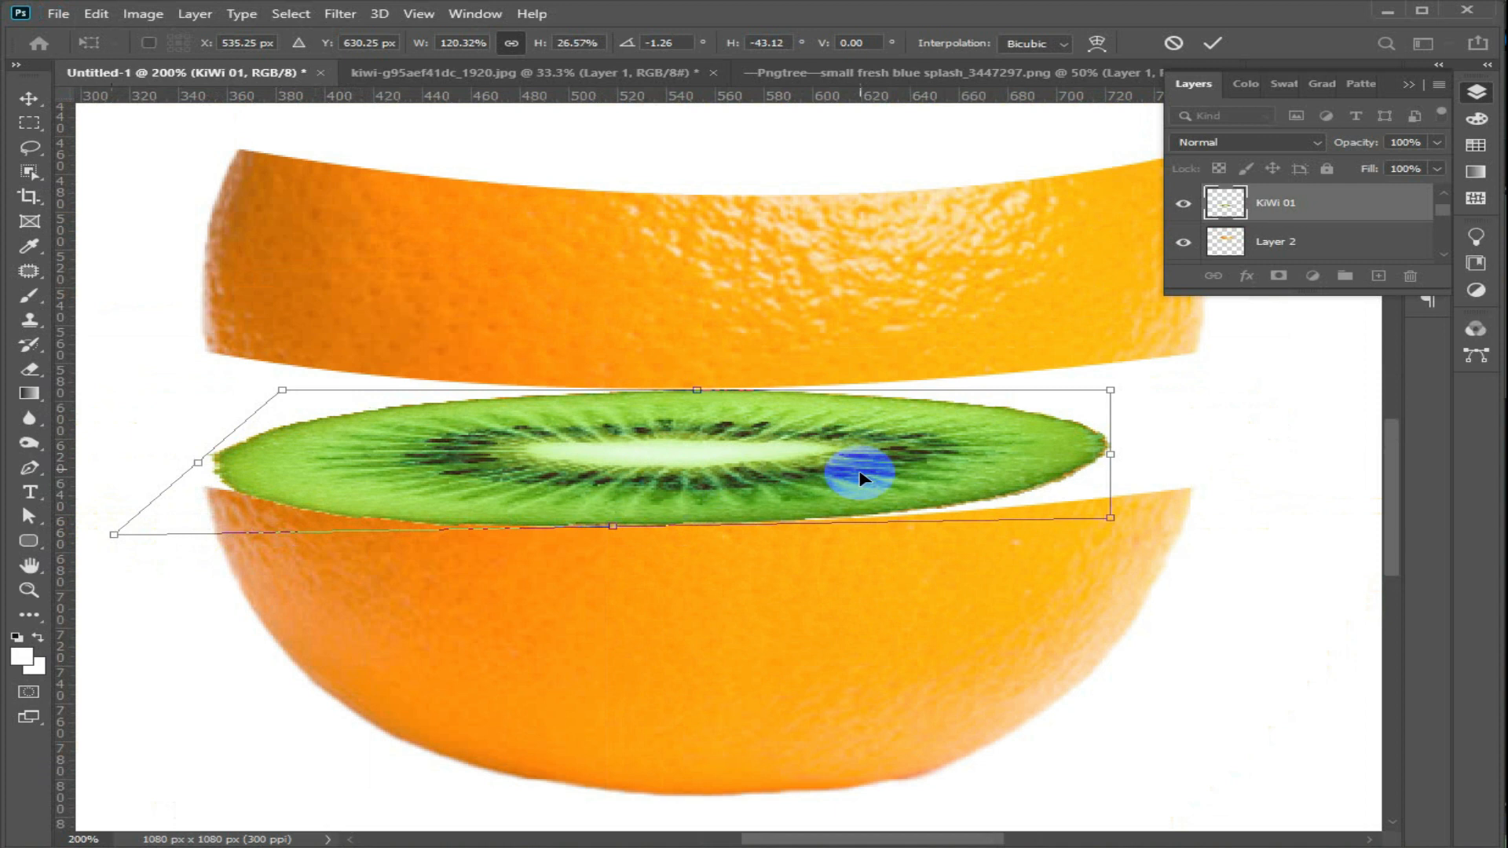
drag(1109, 517, 1320, 544)
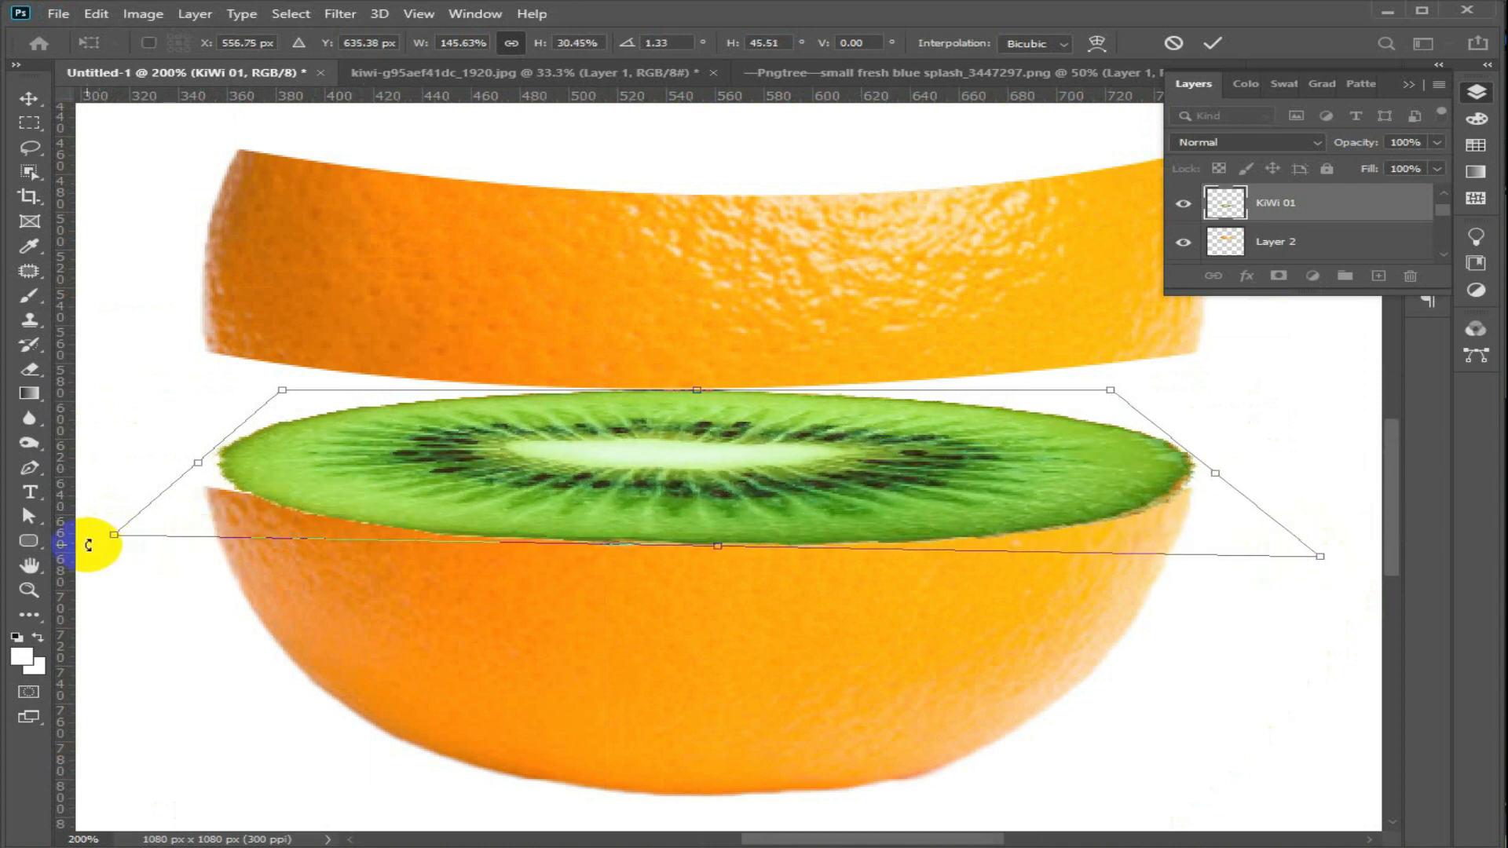
drag(114, 538, 79, 544)
drag(283, 390, 293, 413)
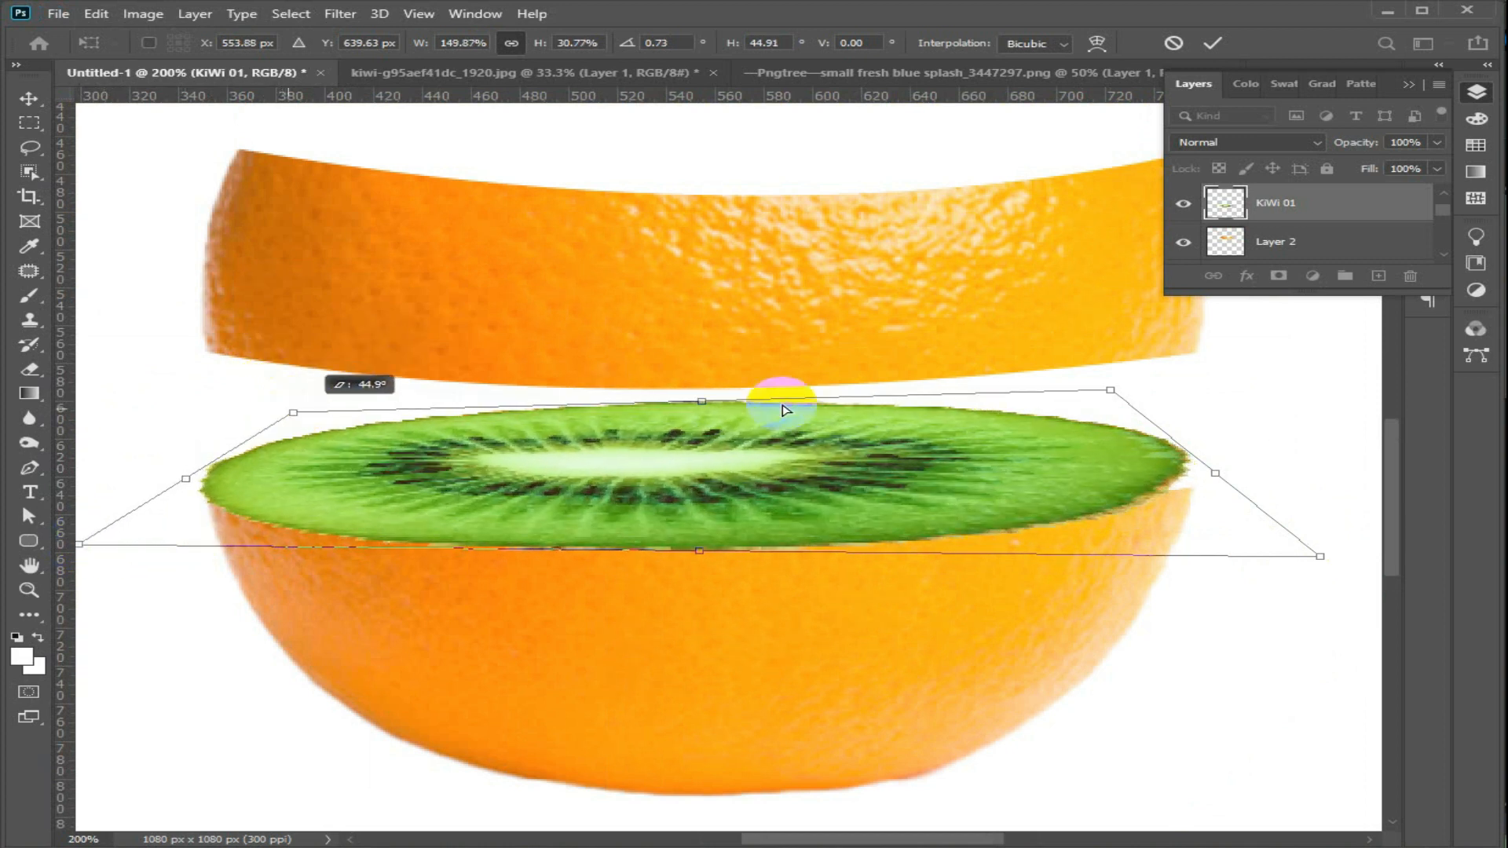
drag(1110, 391, 1120, 402)
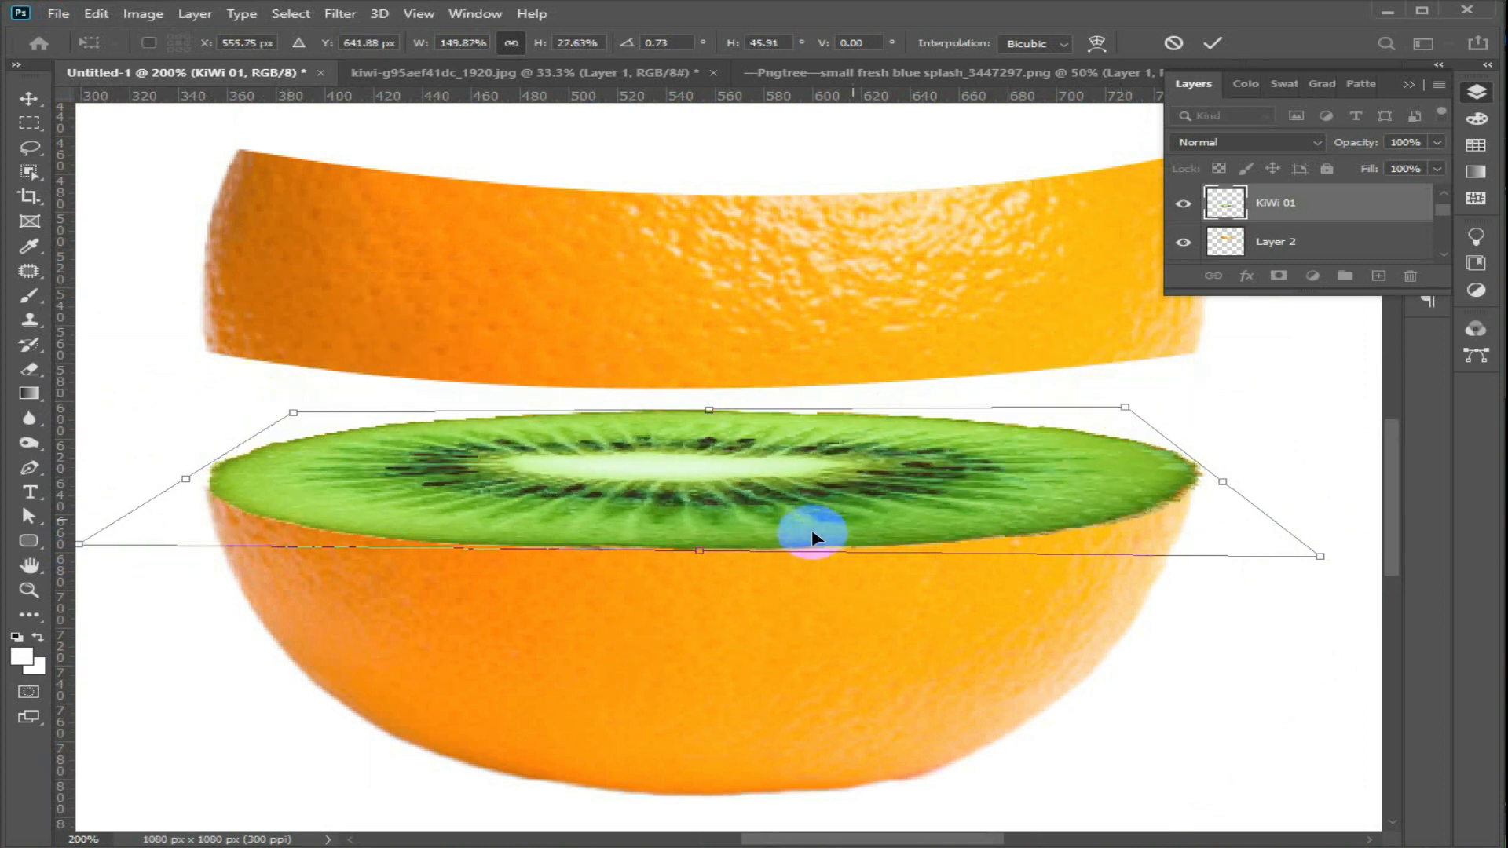
Fine-tune the distorted corners of KiWi 01 until the slice follows the rim of the bottom orange piece, and apply the transformation.
scroll(809, 529, down, 2)
drag(1323, 527, 1299, 521)
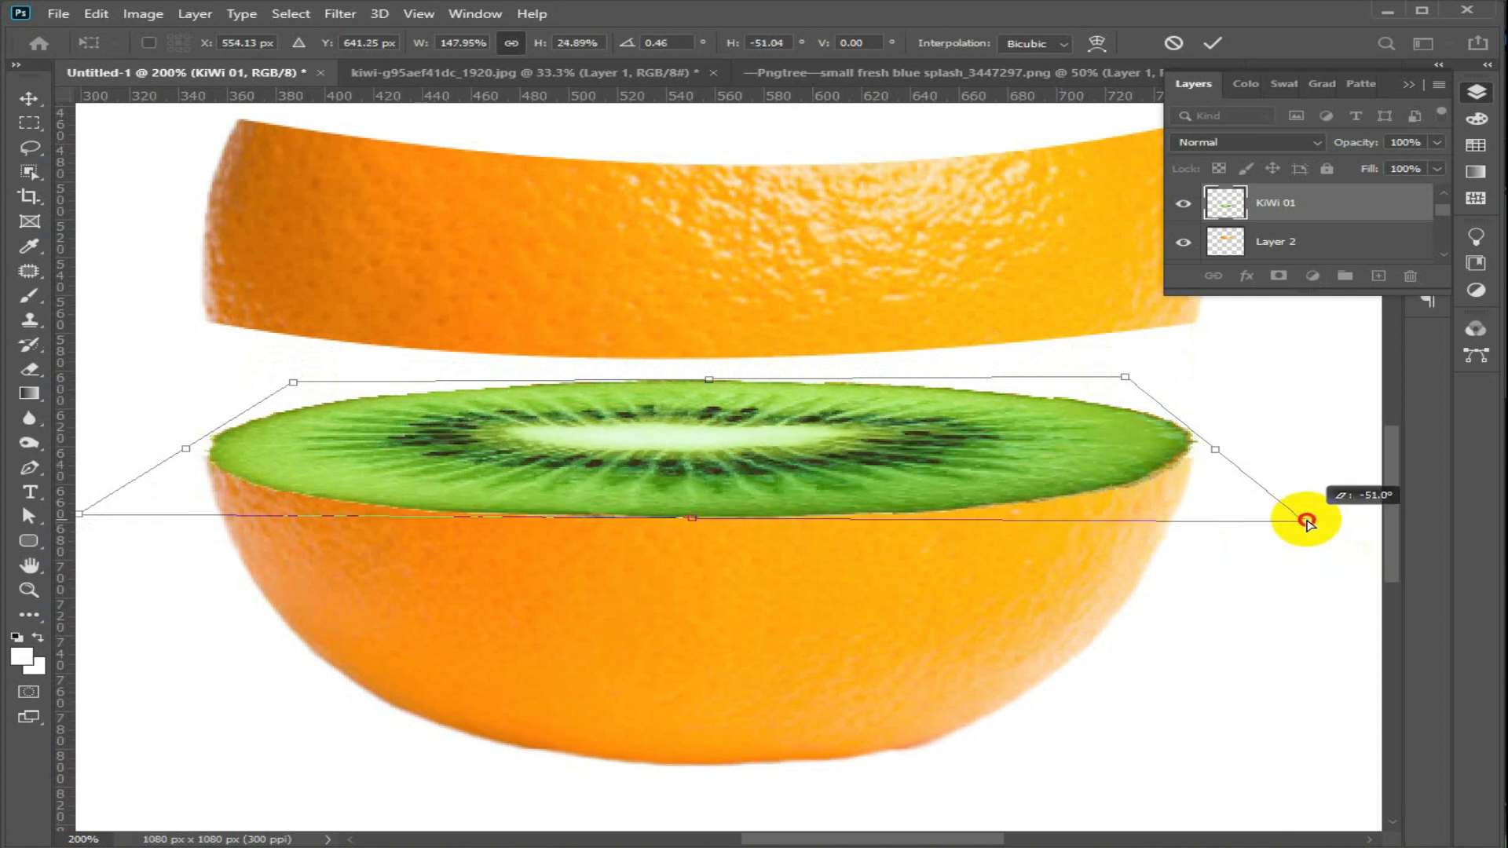
drag(1125, 377, 1124, 395)
drag(1301, 531, 1289, 518)
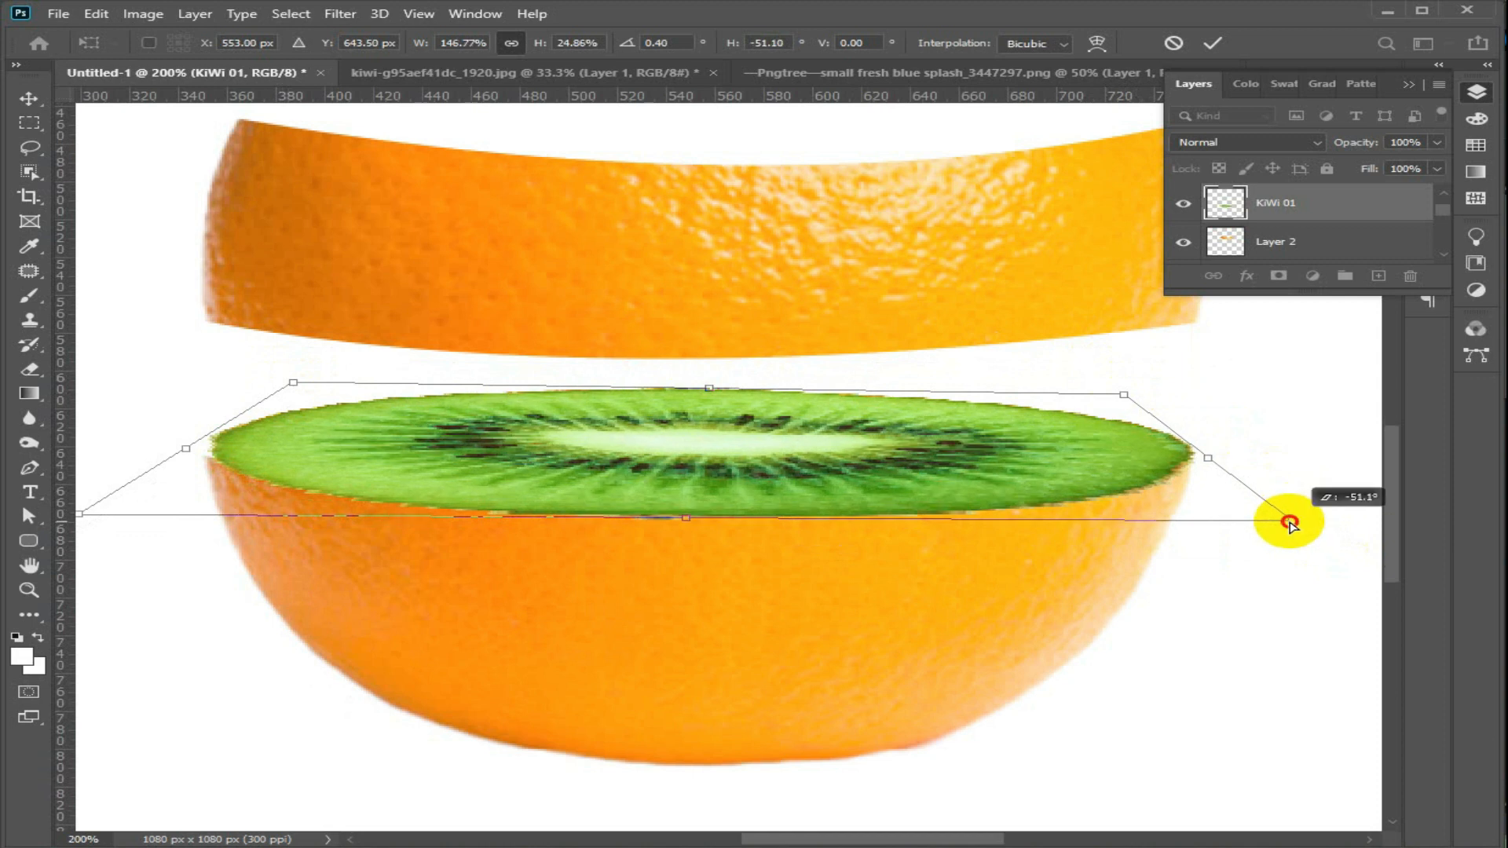
drag(293, 384, 292, 393)
scroll(161, 510, left, 2)
drag(137, 513, 149, 480)
scroll(1194, 542, right, 3)
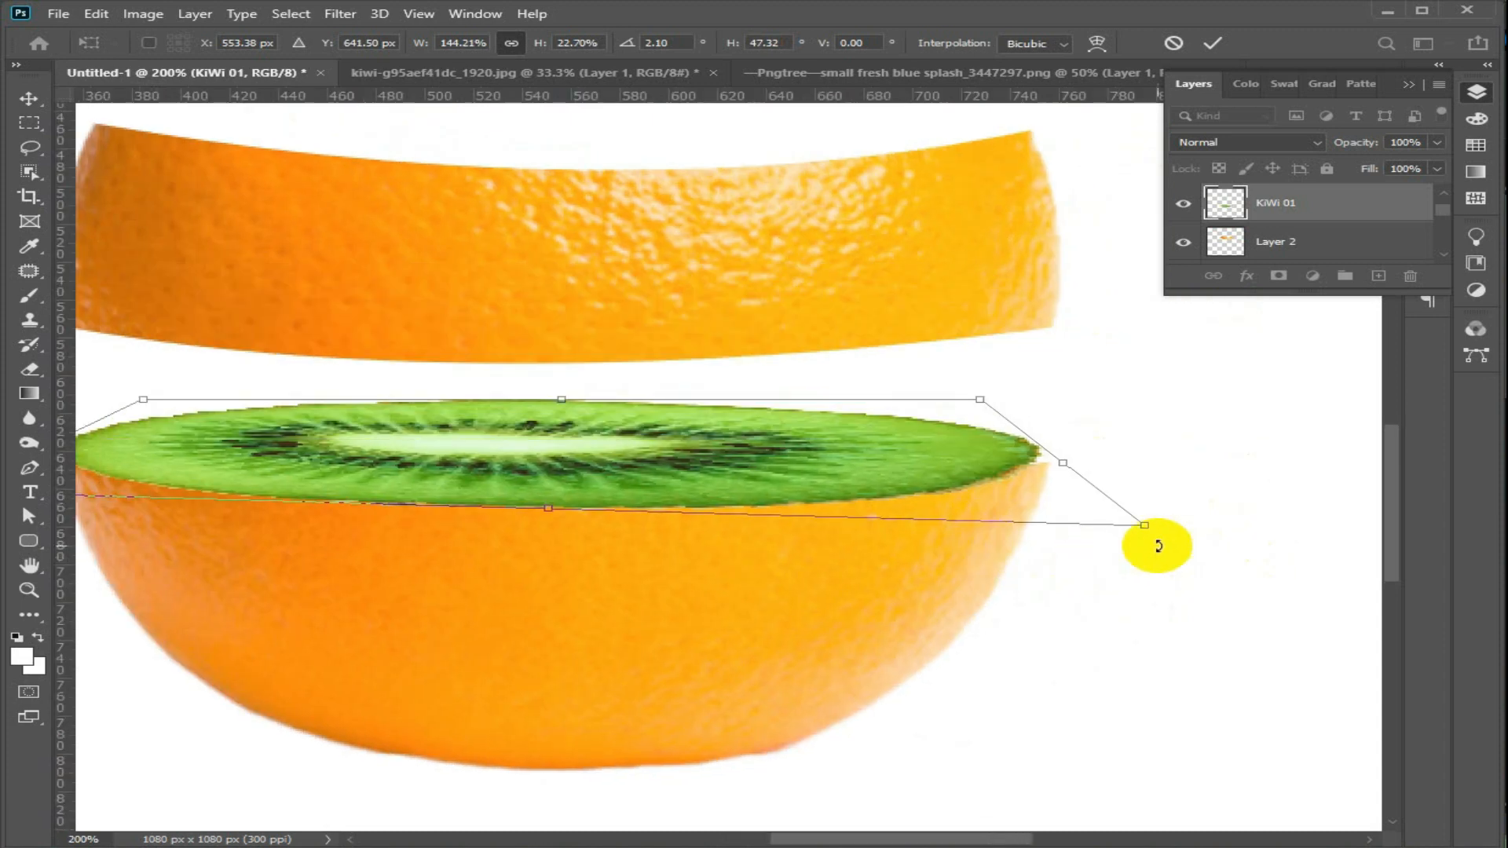
drag(1147, 525, 1155, 525)
scroll(1154, 525, left, 3)
click(1212, 45)
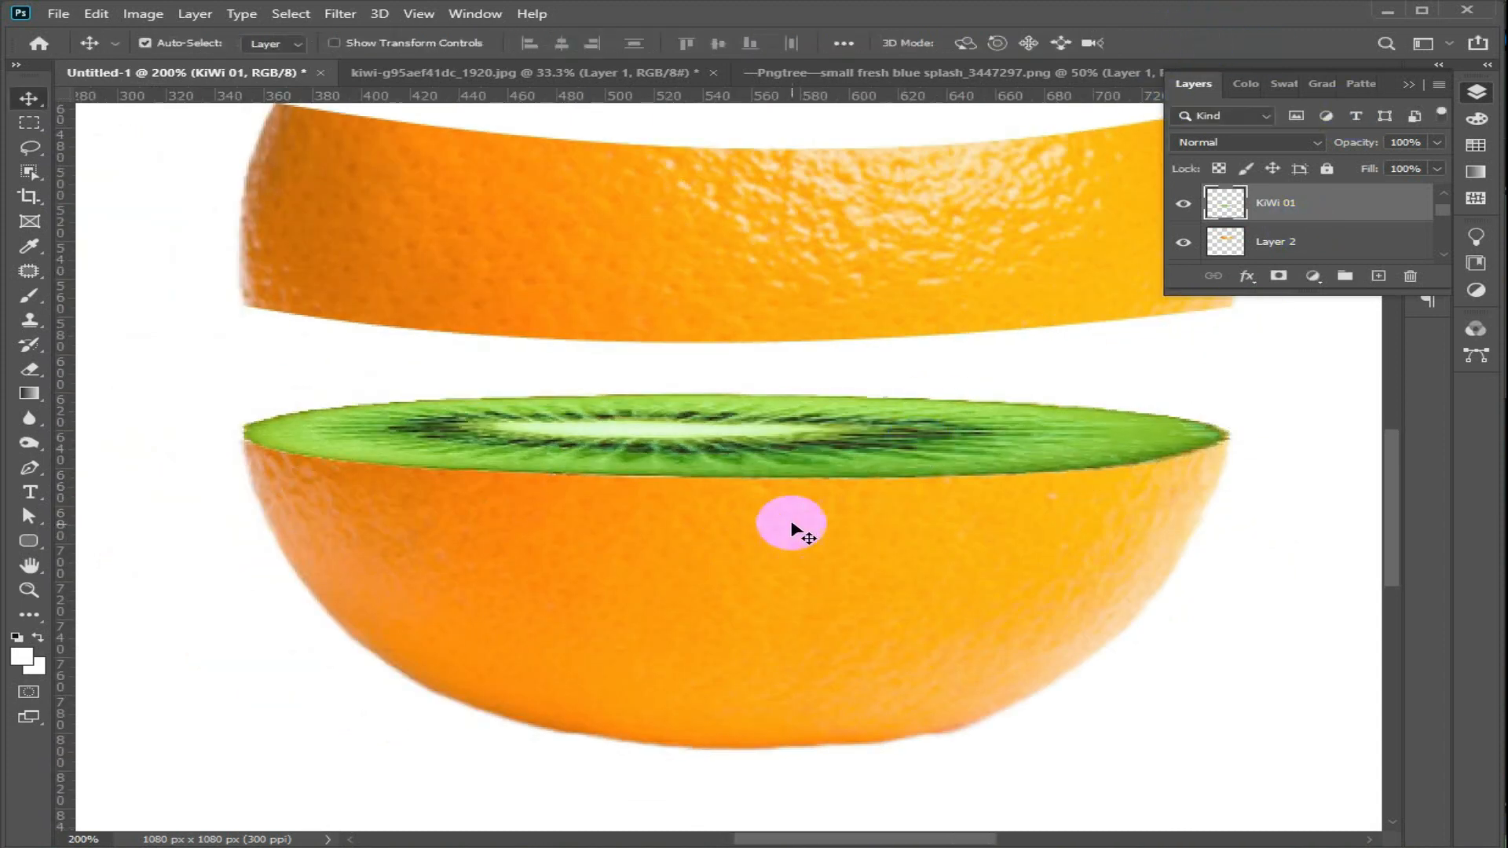
Move KiWi 02 over the middle orange slice, flatten it to 13.38% height, and place it on the slice's upper edge.
scroll(803, 549, down, 4)
scroll(875, 579, up, 2)
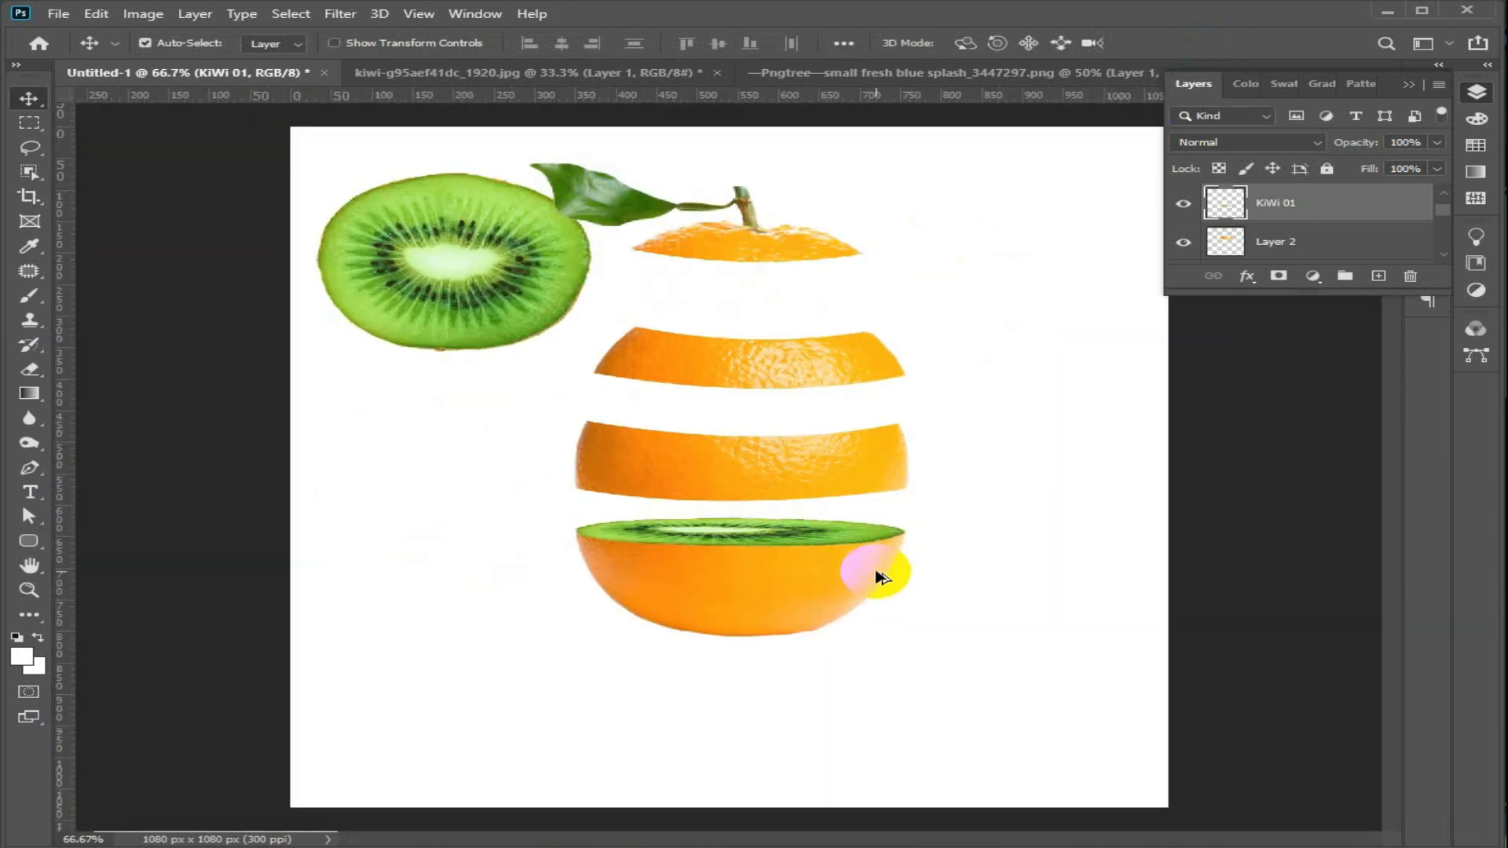
scroll(582, 431, up, 2)
drag(346, 370, 743, 550)
right_click(781, 540)
key(Escape)
key(ctrl+t)
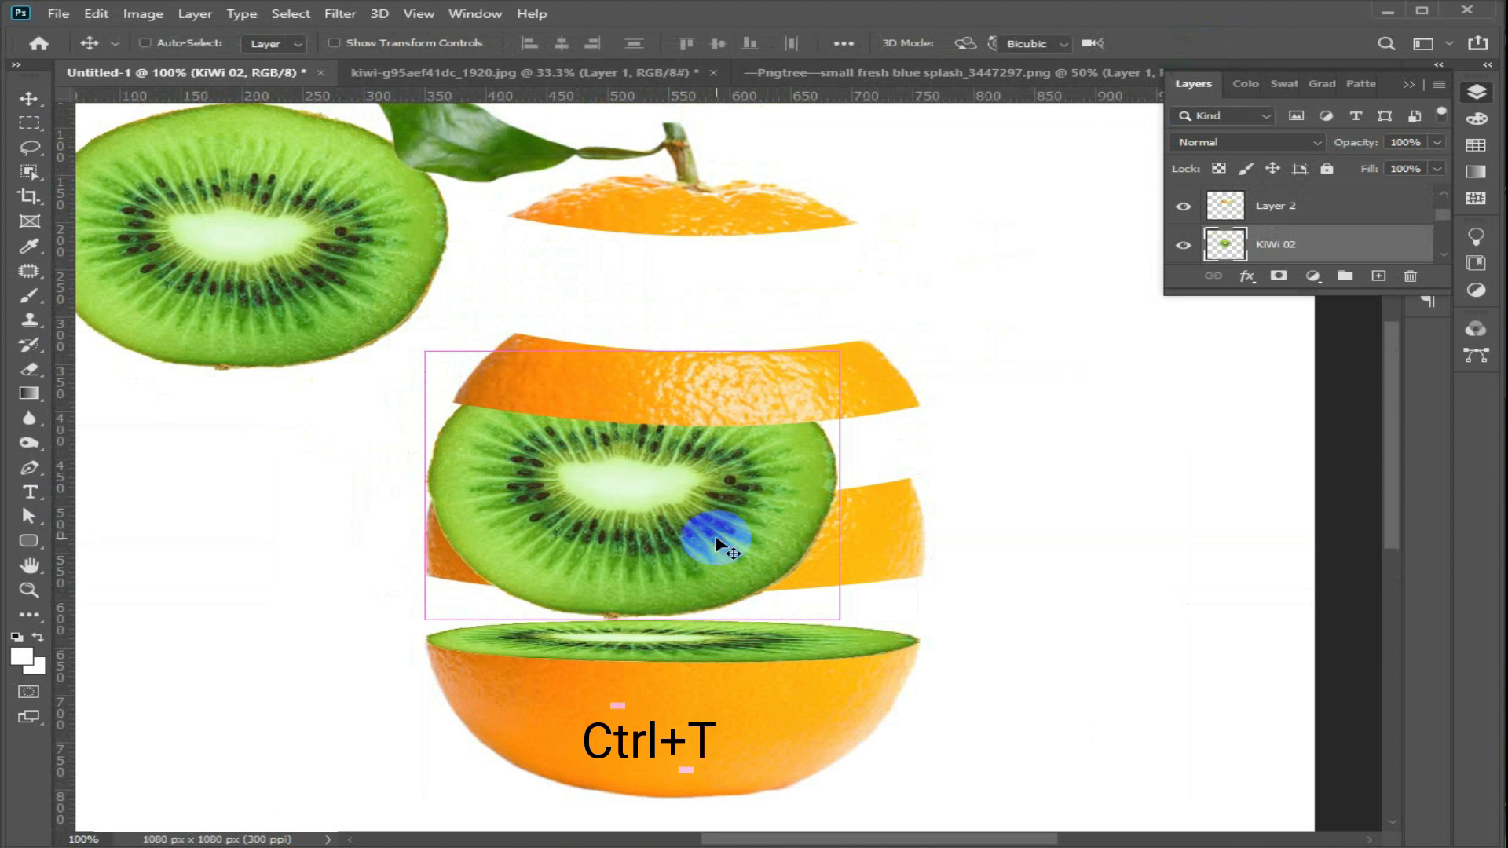
drag(642, 342, 718, 475)
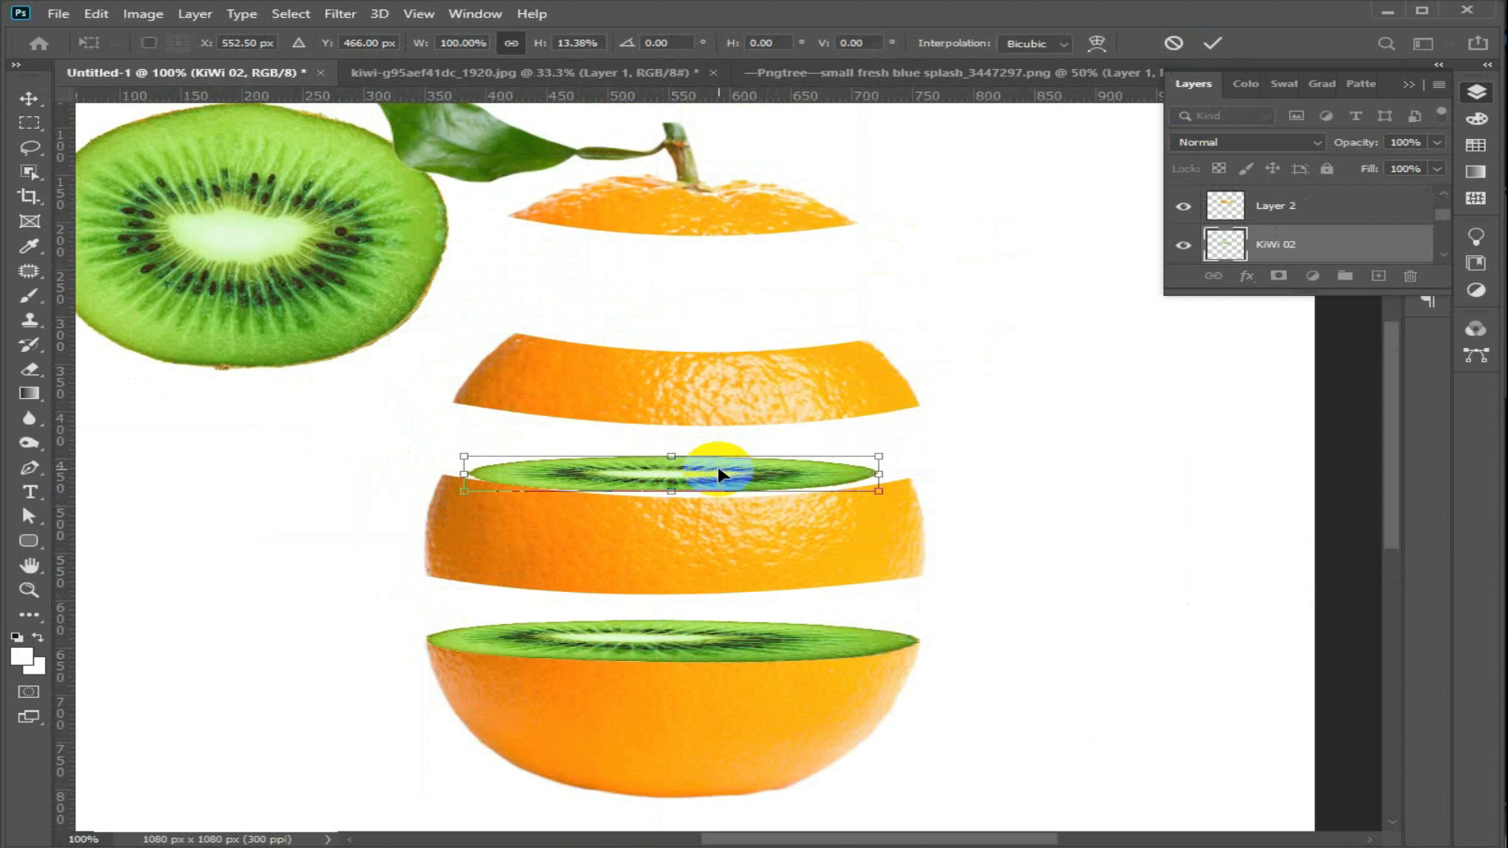
Distort the corners of KiWi 02 to widen it to 133.11% across the middle orange slice.
key(ctrl+plus)
key(ctrl+plus)
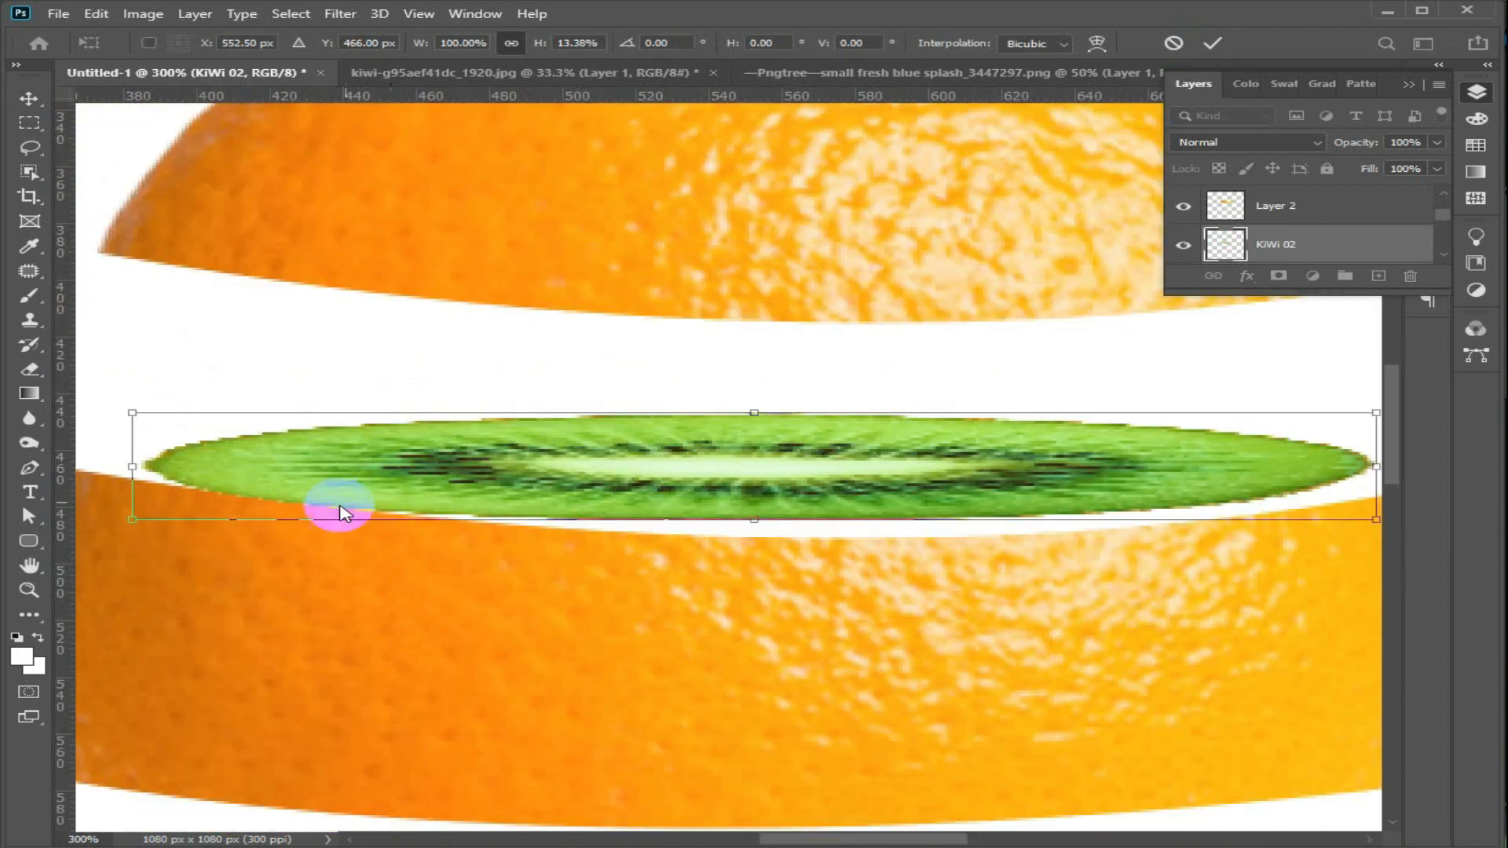
drag(480, 432, 573, 414)
drag(355, 444, 184, 426)
drag(1310, 540, 848, 477)
drag(945, 463, 1087, 488)
drag(642, 545, 1178, 506)
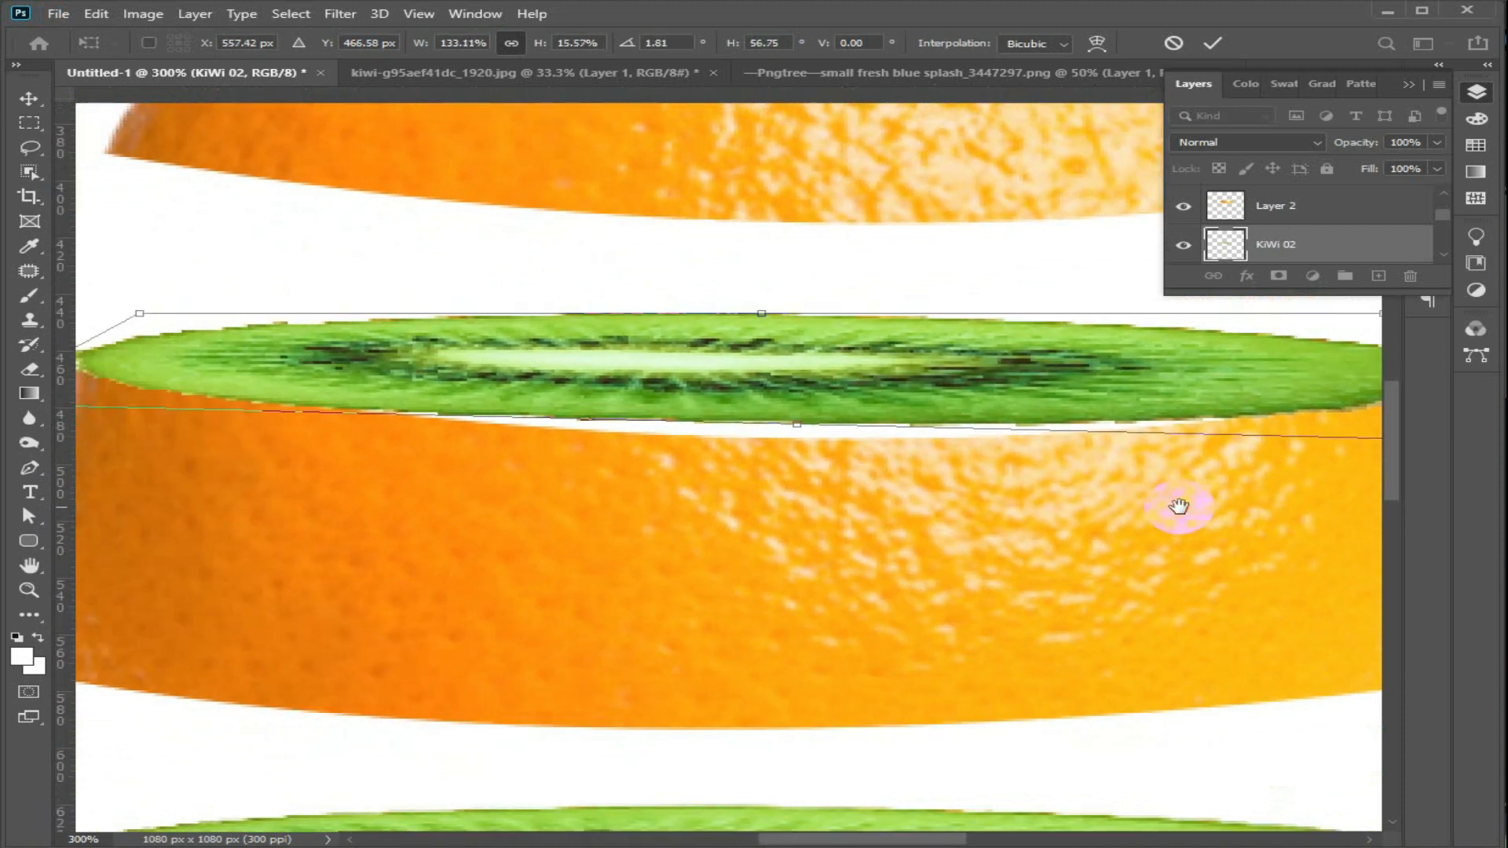
Refine the corners of KiWi 02 so both ends meet the sides of the middle orange slice.
scroll(538, 472, down, 1)
drag(276, 364, 301, 352)
drag(1105, 367, 1099, 362)
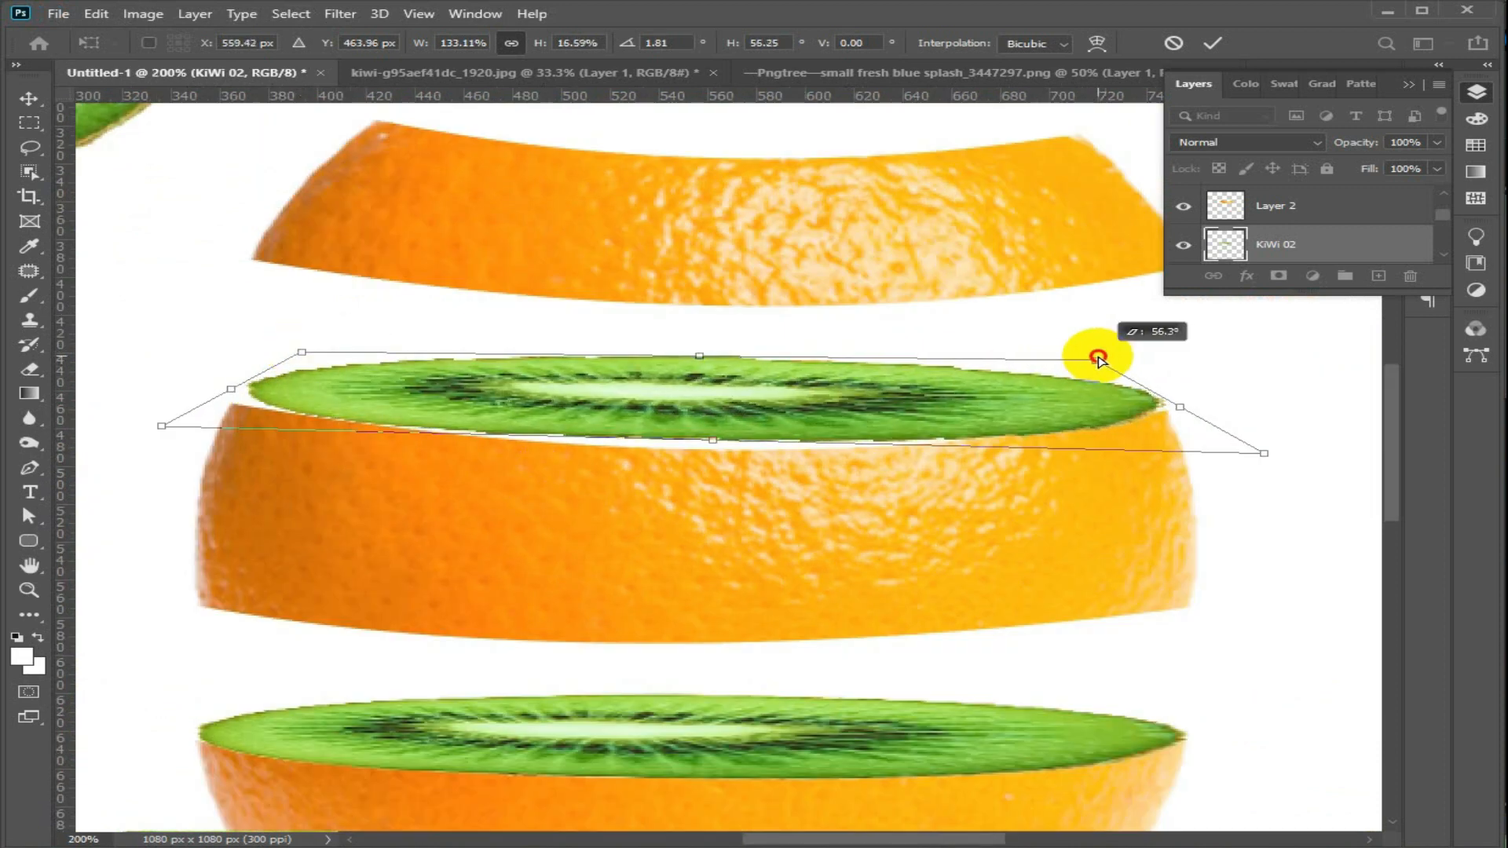
drag(162, 428, 112, 440)
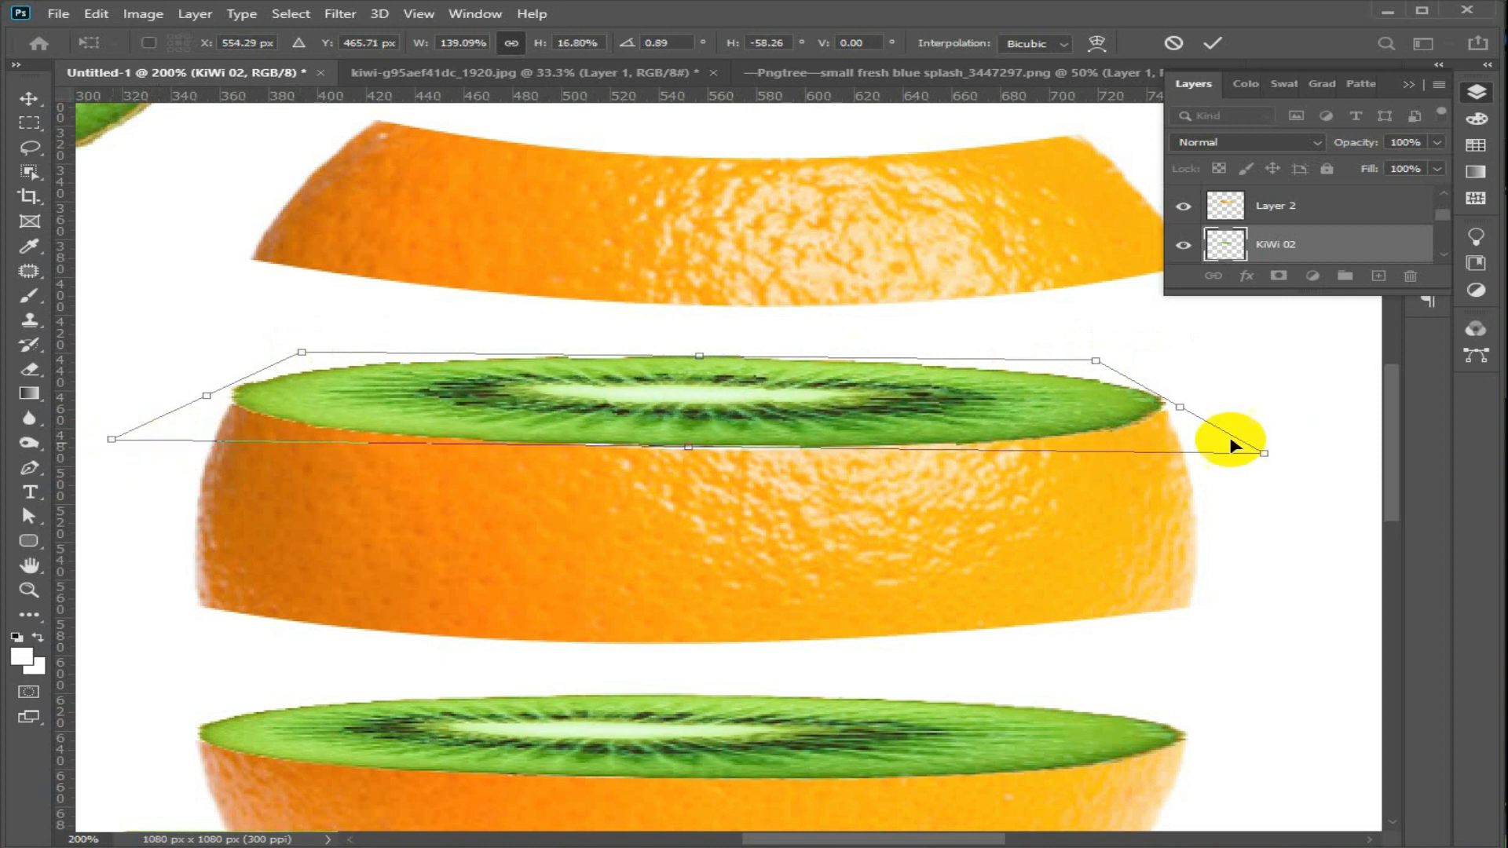
mouse_move(1254, 453)
mouse_down()
mouse_move(1239, 428)
mouse_move(1274, 453)
mouse_up()
drag(305, 352, 311, 352)
drag(110, 441, 112, 434)
Warp the lower edge of KiWi 02 to close the gap along the middle slice's curved rim, and apply the transformation.
right_click(686, 427)
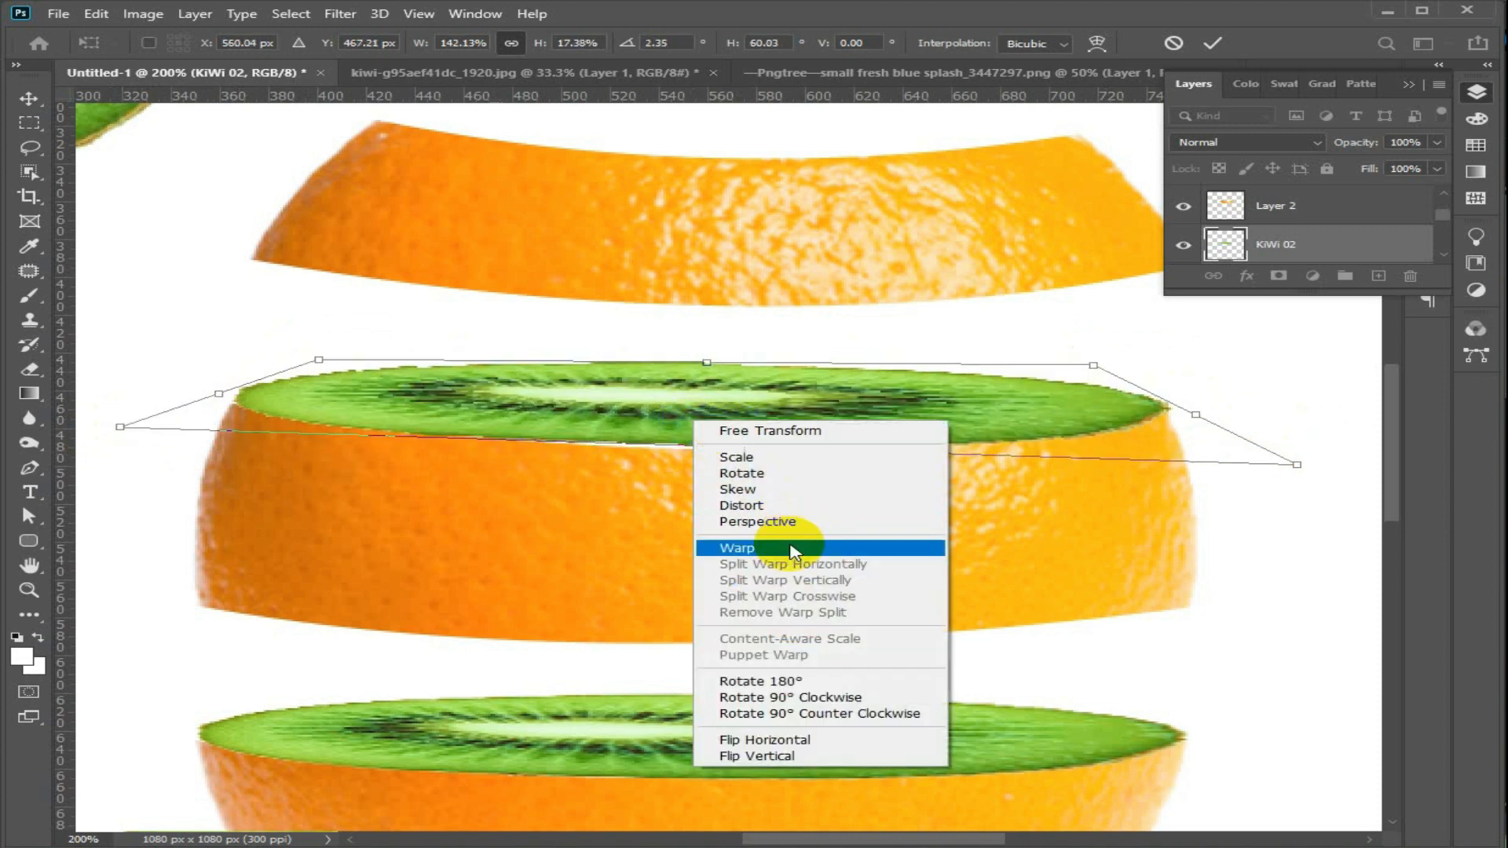
click(754, 546)
drag(810, 451, 781, 448)
drag(427, 437, 500, 458)
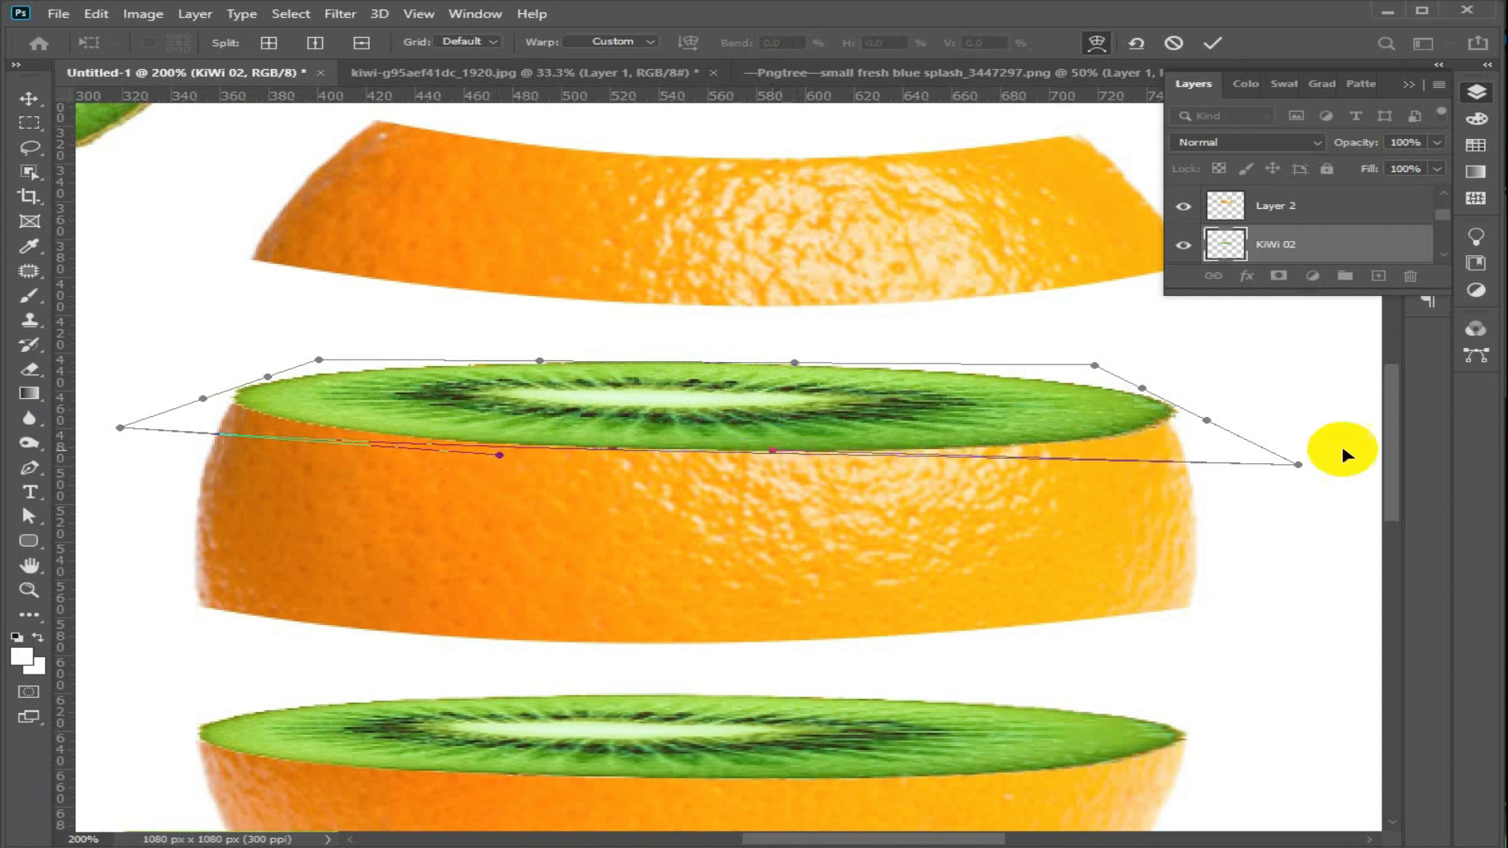
right_click(1070, 429)
click(1176, 440)
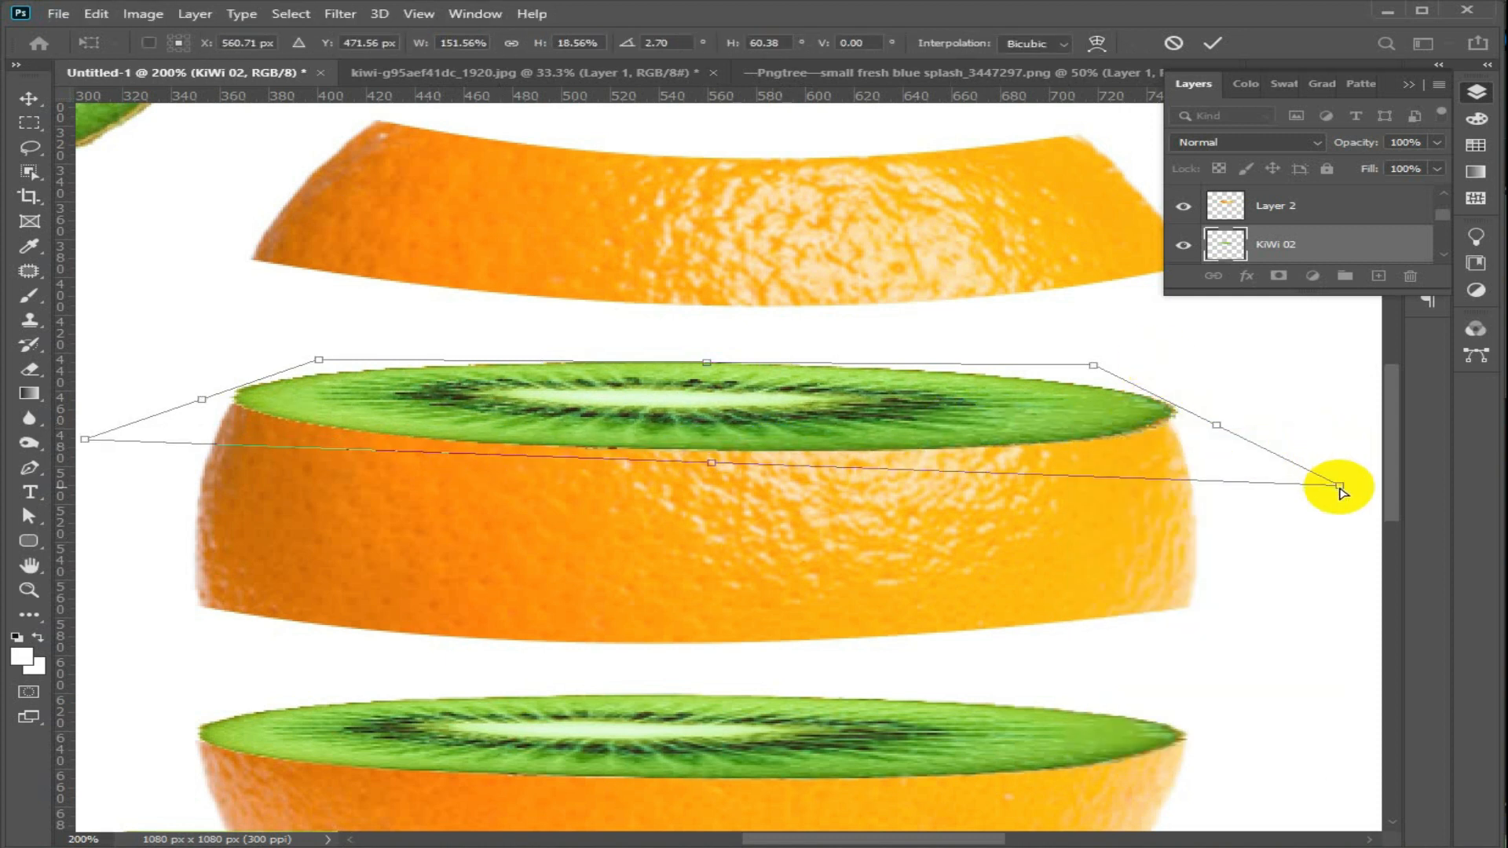
click(1213, 42)
Move KiWi 03 onto the orange slice below the leafy cap, flatten it, and scale it to 84.64% width and 8.49% height.
key(ctrl+minus)
key(ctrl+minus)
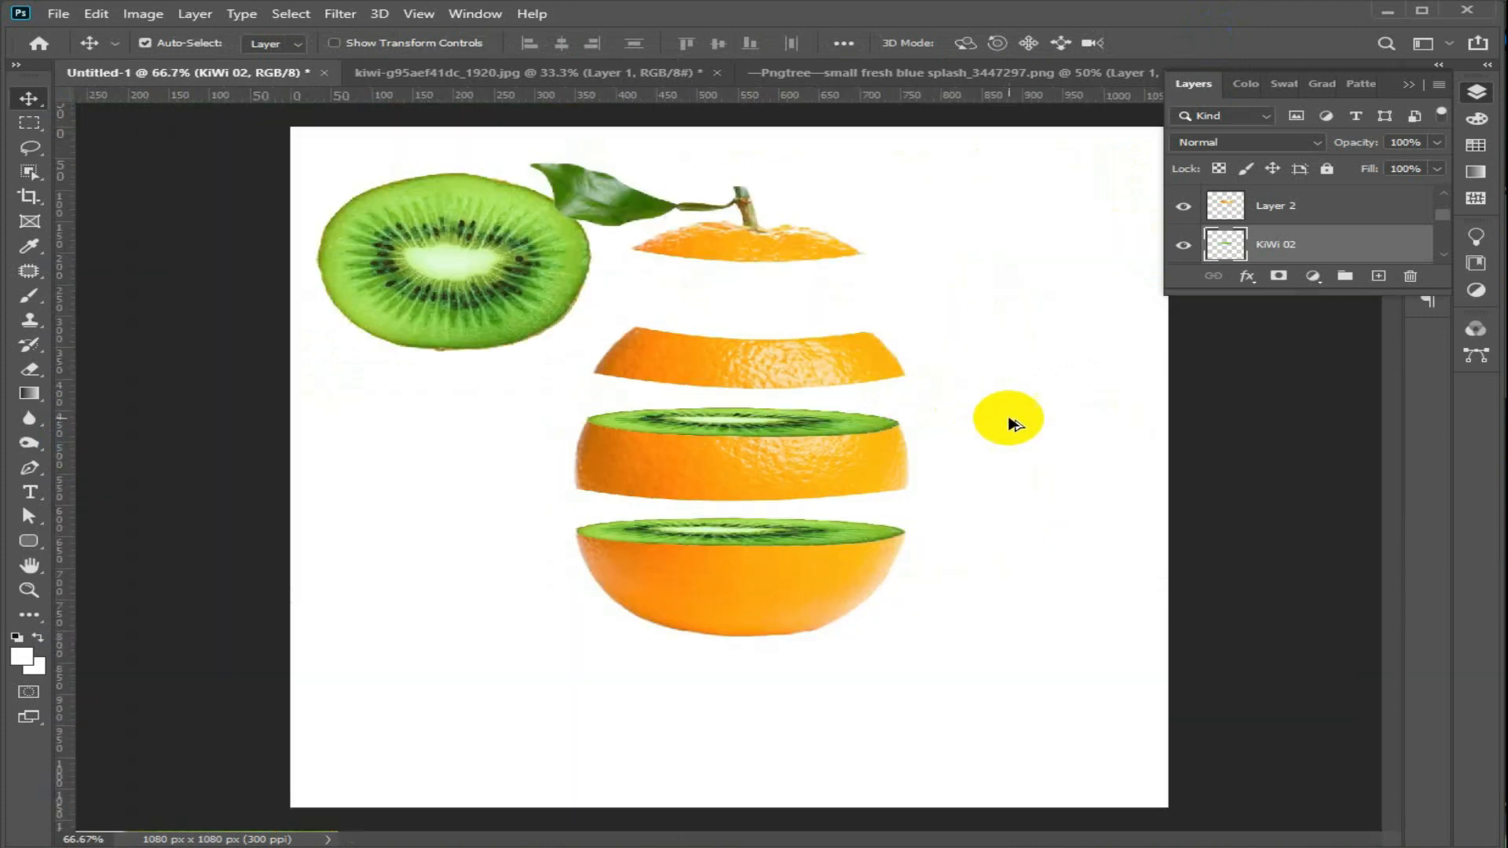
key(ctrl+plus)
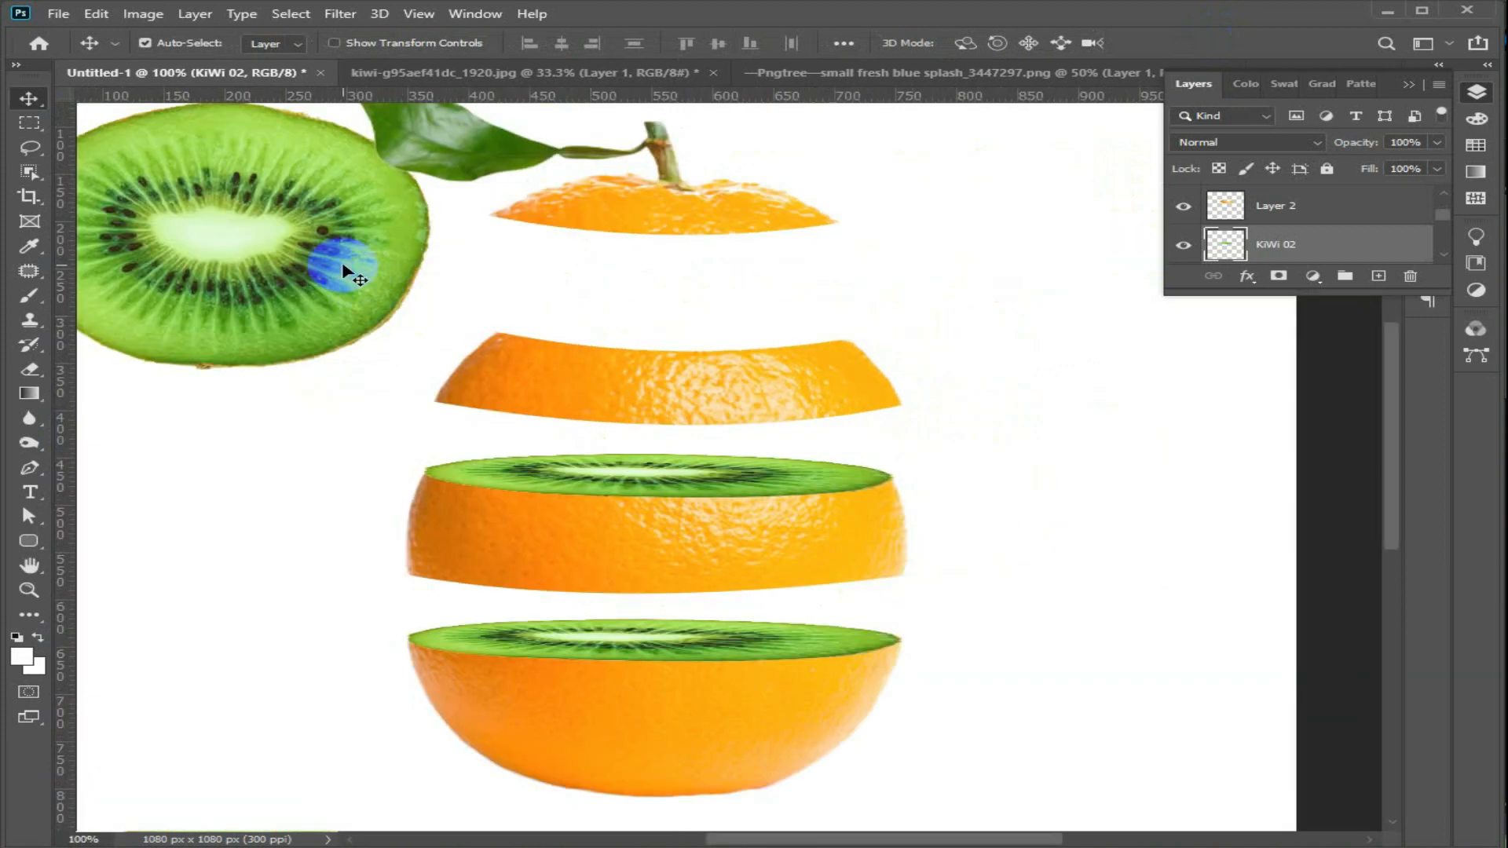
key(ctrl+t)
drag(363, 289, 777, 326)
drag(669, 170, 651, 330)
scroll(693, 332, up, 1)
right_click(569, 333)
click(592, 303)
drag(641, 229, 650, 309)
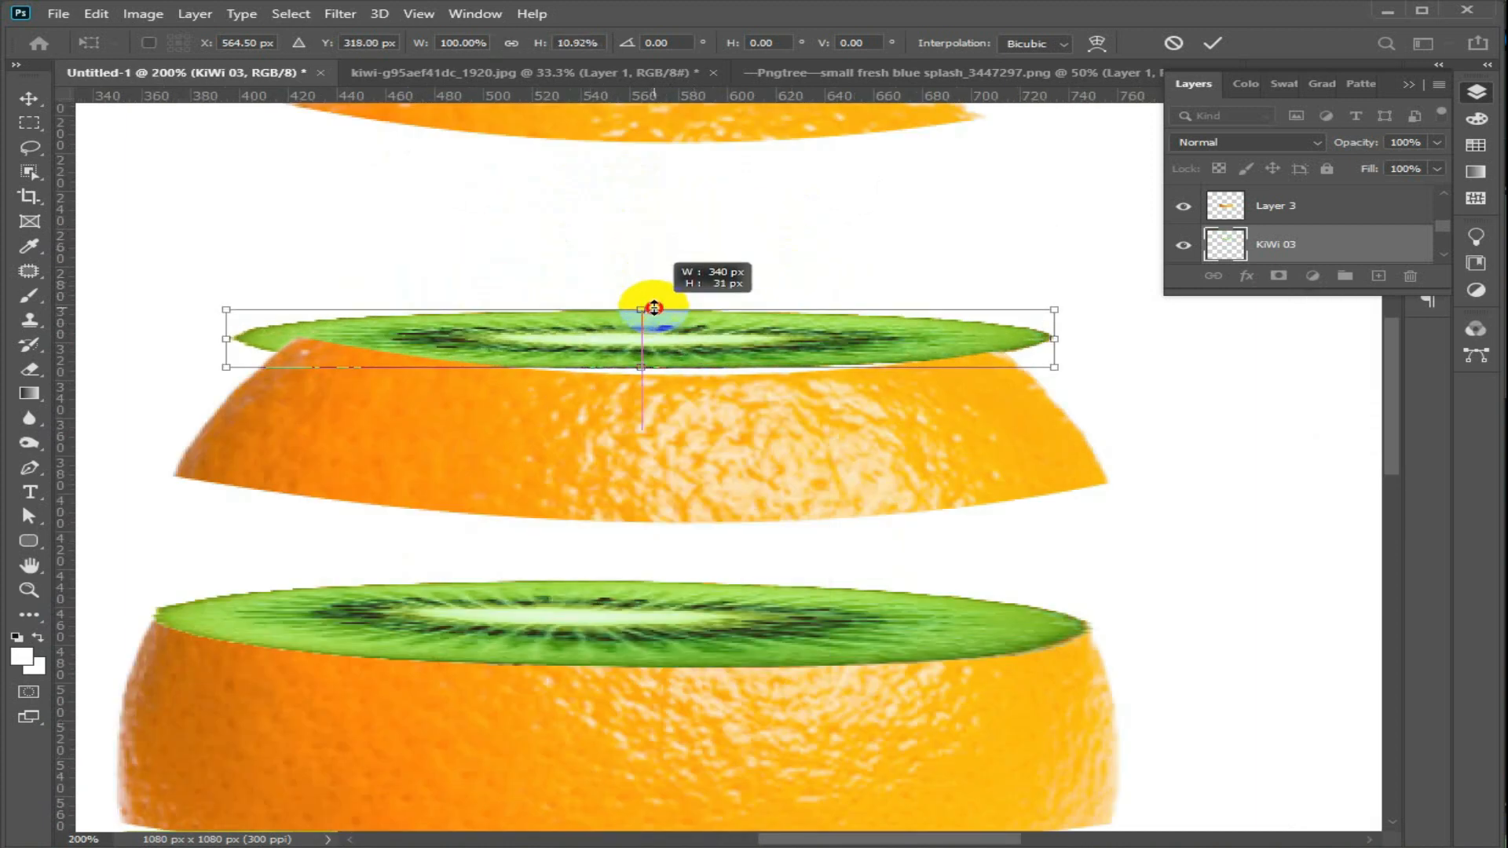
drag(1053, 368, 986, 346)
Distort the corners of KiWi 03 so it spans the cut face of the upper orange slice.
right_click(569, 333)
click(681, 365)
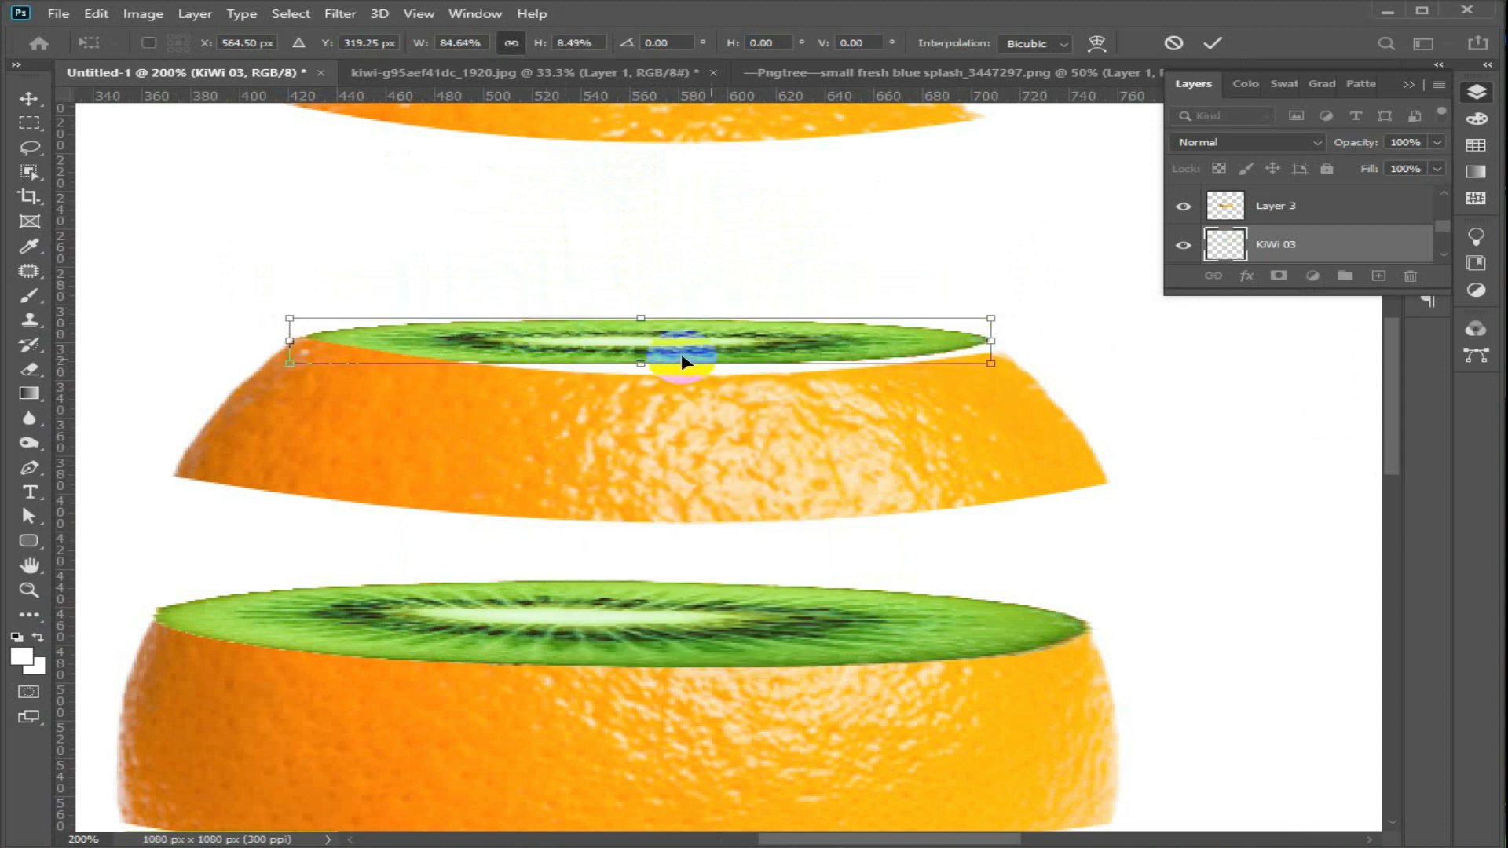
scroll(936, 362, up, 1)
drag(1017, 366, 1052, 383)
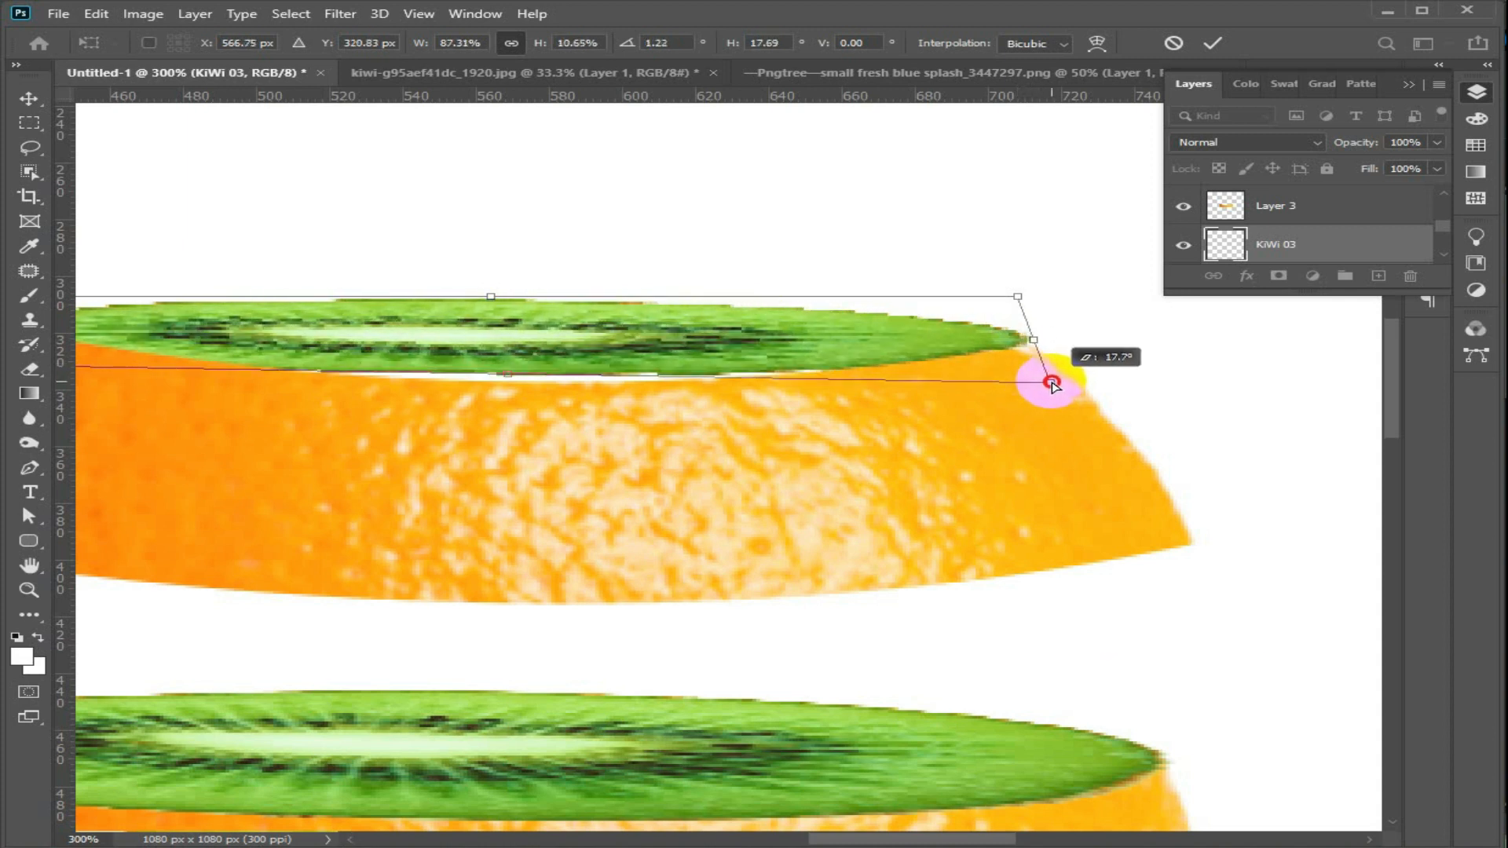
drag(626, 417, 959, 418)
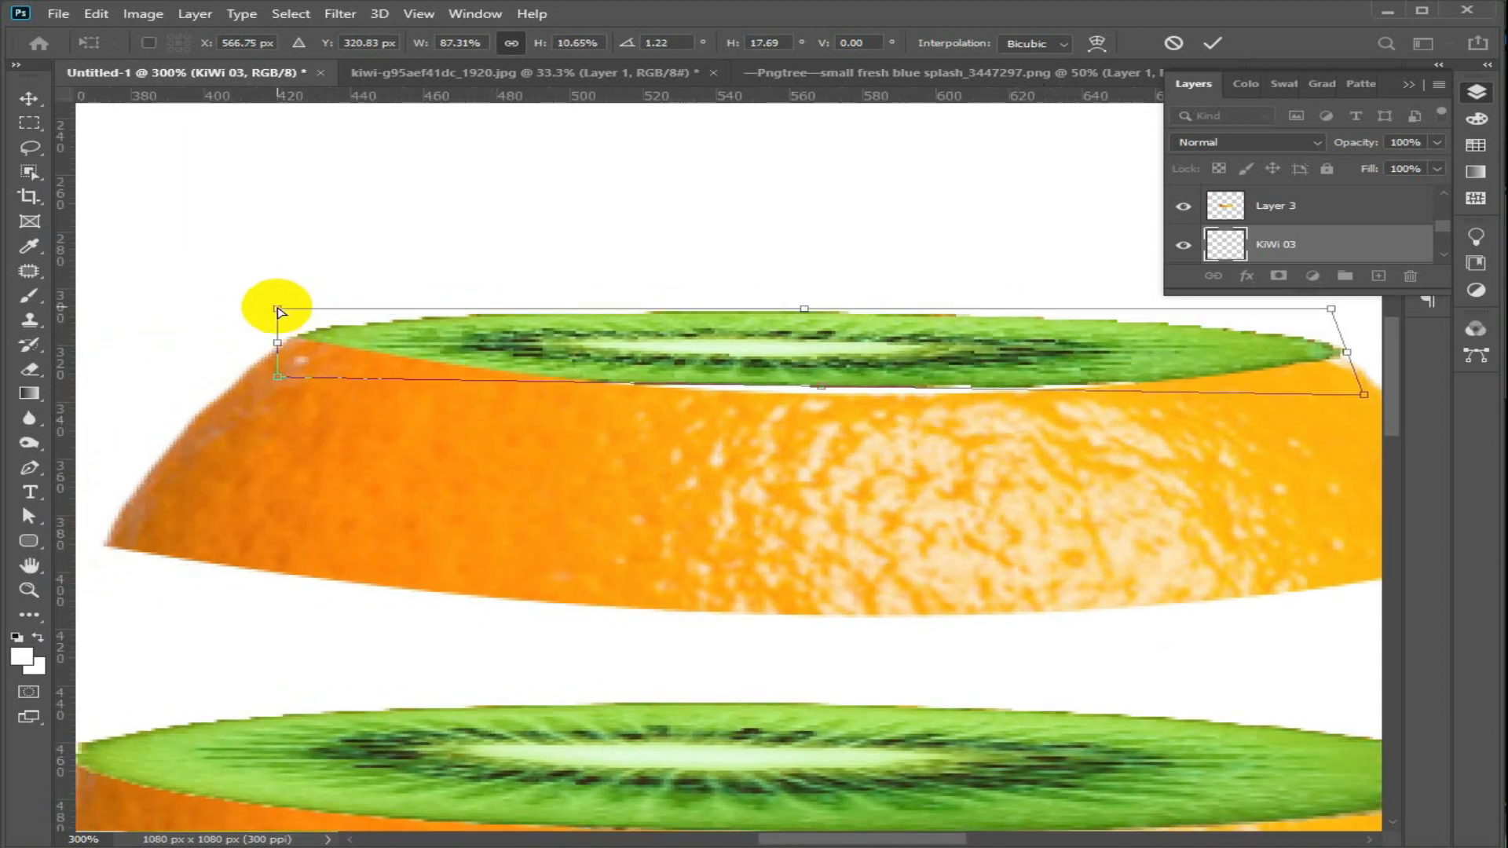
drag(279, 312, 279, 293)
mouse_move(278, 377)
mouse_down()
mouse_move(290, 364)
mouse_move(290, 377)
mouse_up()
Warp the lower edge of KiWi 03 to follow the upper slice's curved rim, and apply the transformation.
right_click(817, 337)
click(852, 380)
drag(983, 389, 976, 402)
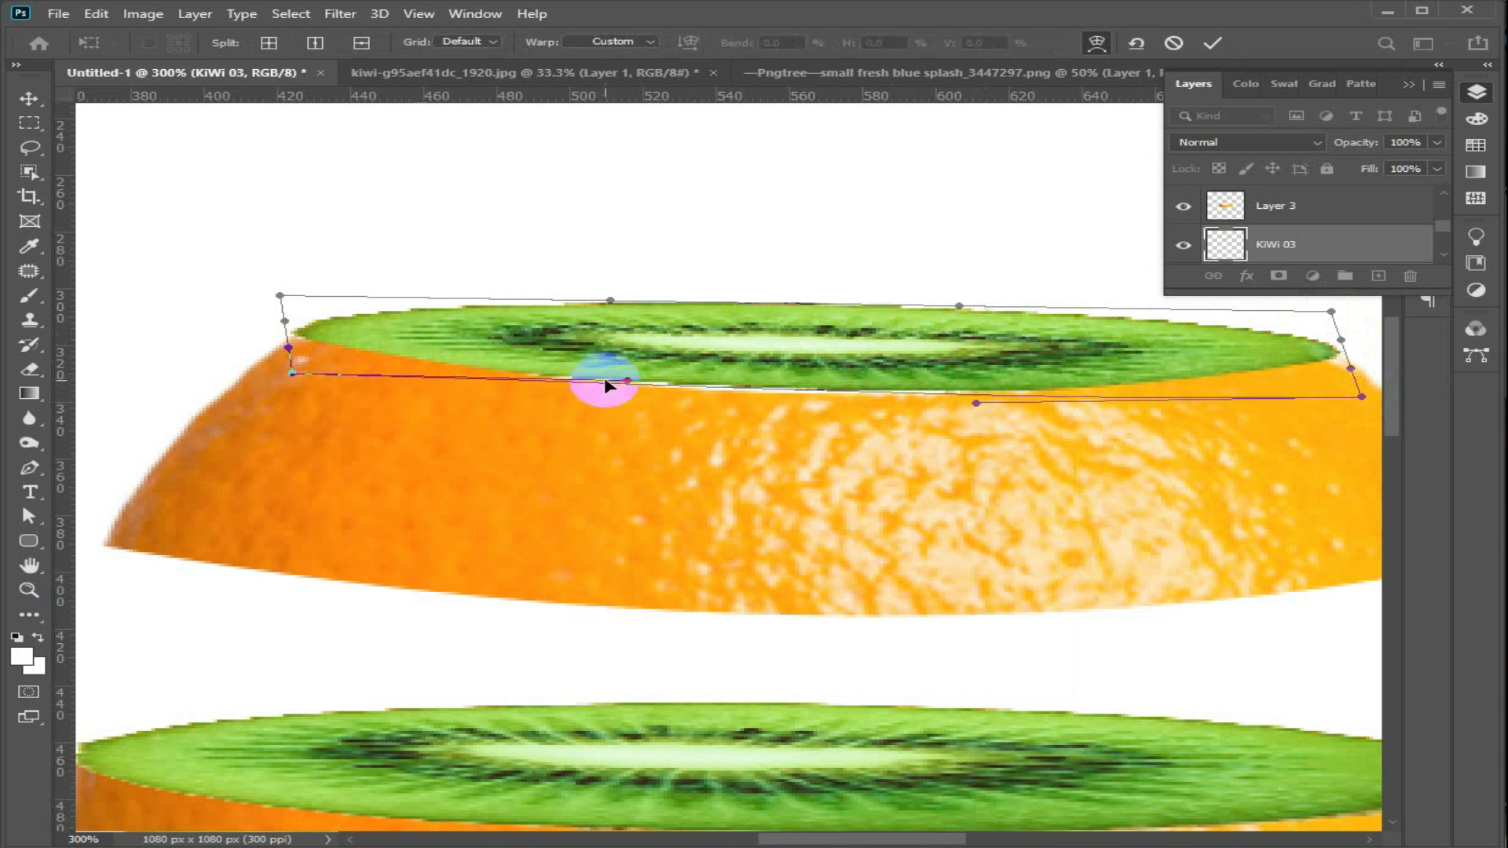
drag(626, 381, 631, 387)
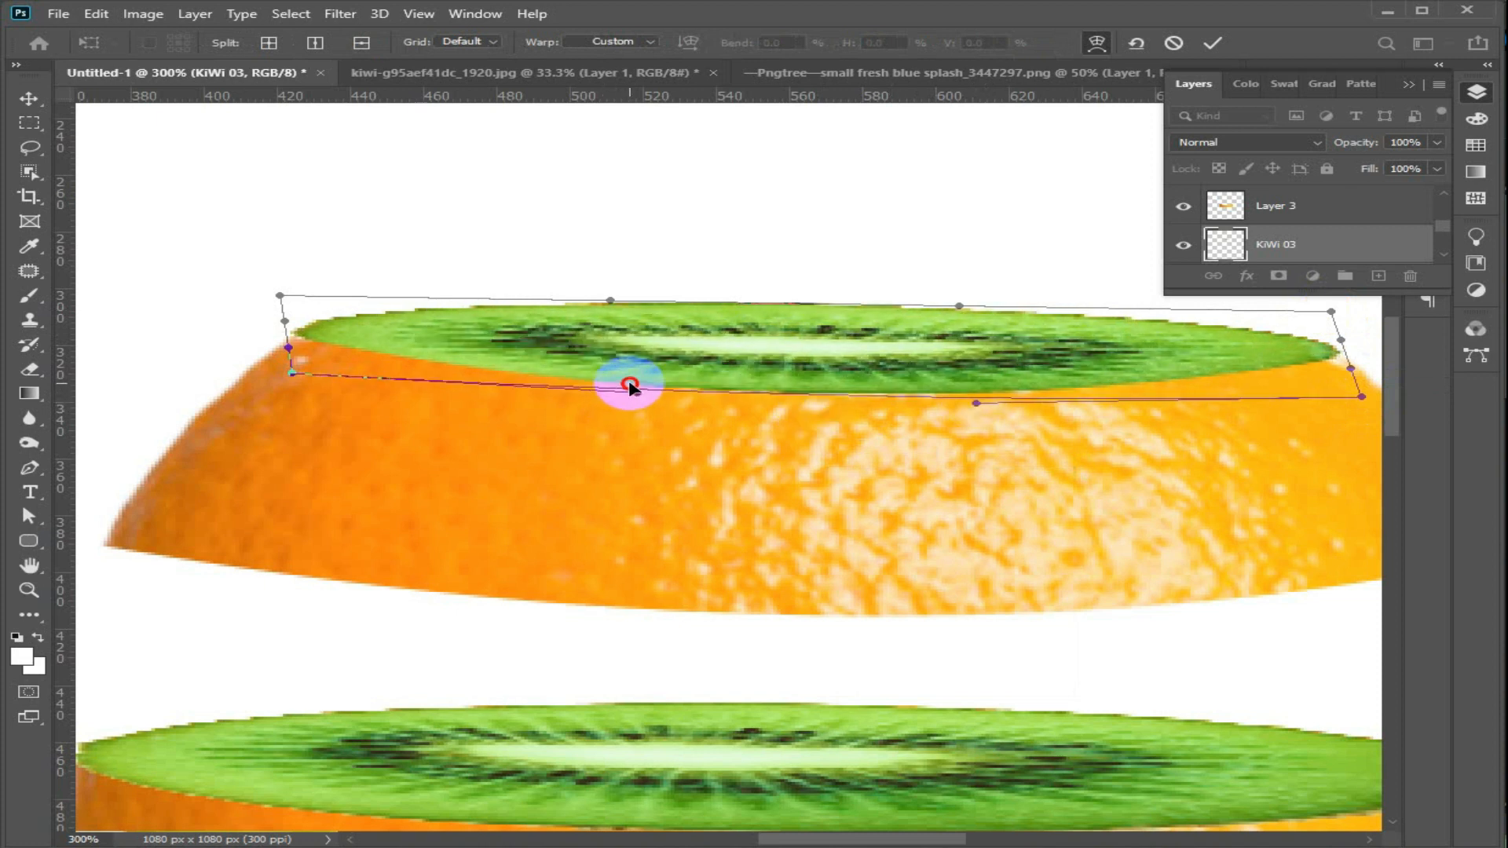
click(1213, 42)
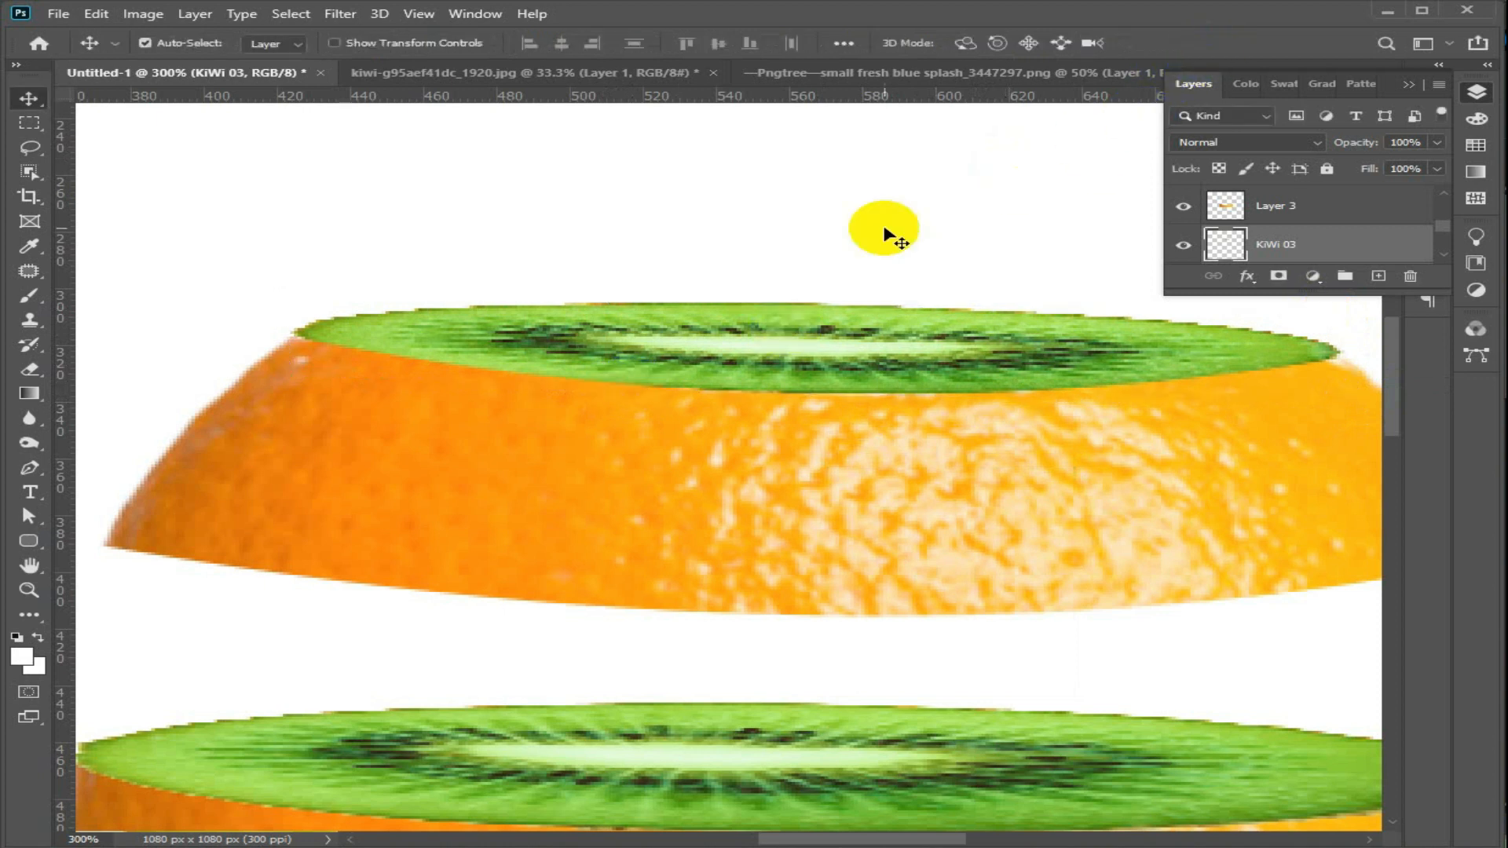
Move the leafy orange cap on Layer 1 down, closer to the slice below it.
scroll(774, 426, down, 1)
scroll(777, 430, down, 1)
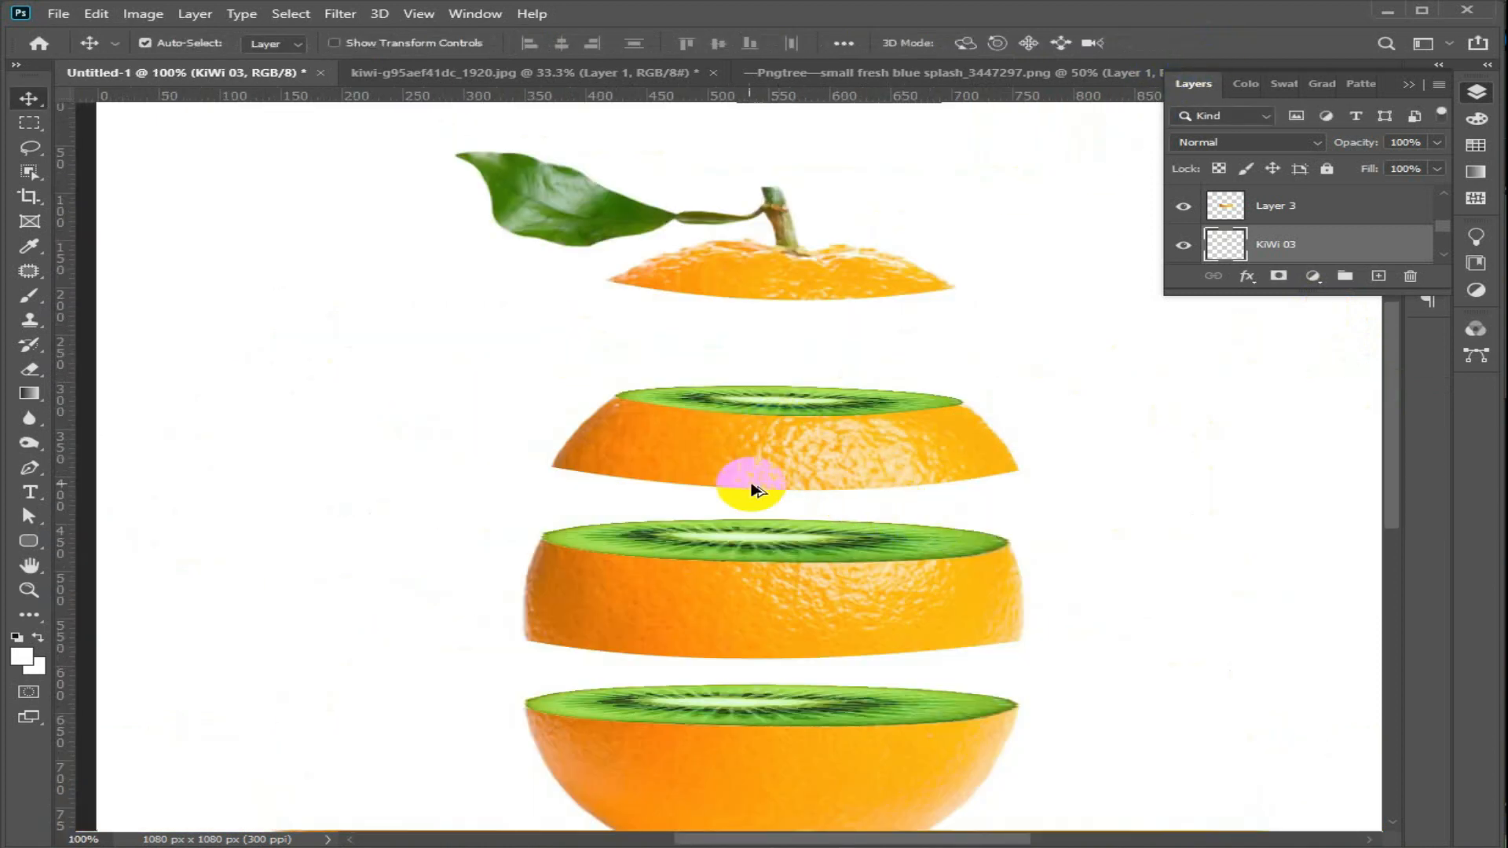
scroll(770, 424, up, 1)
scroll(690, 384, down, 3)
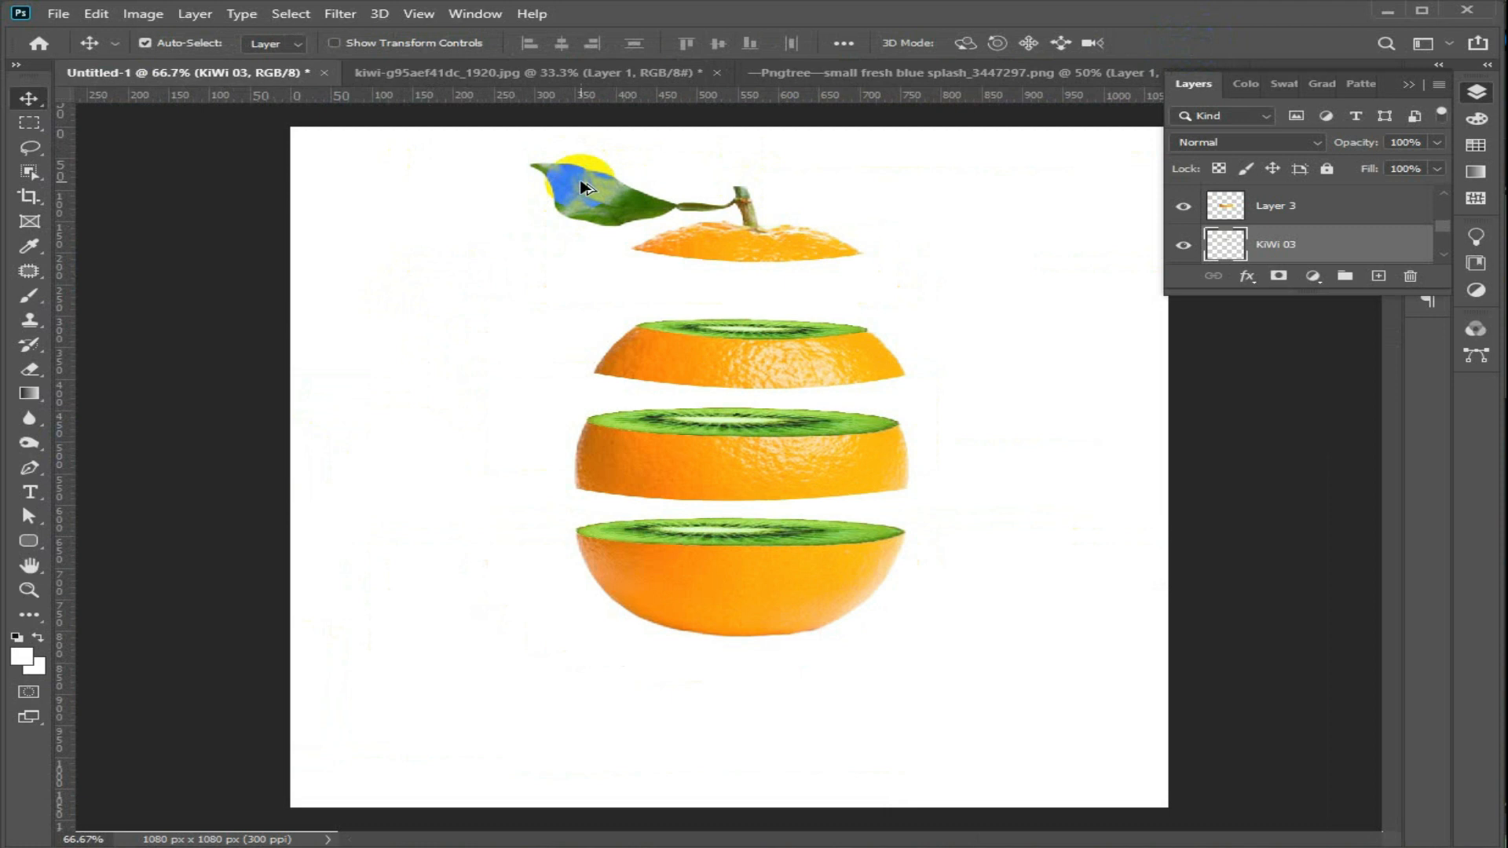
drag(798, 247, 801, 278)
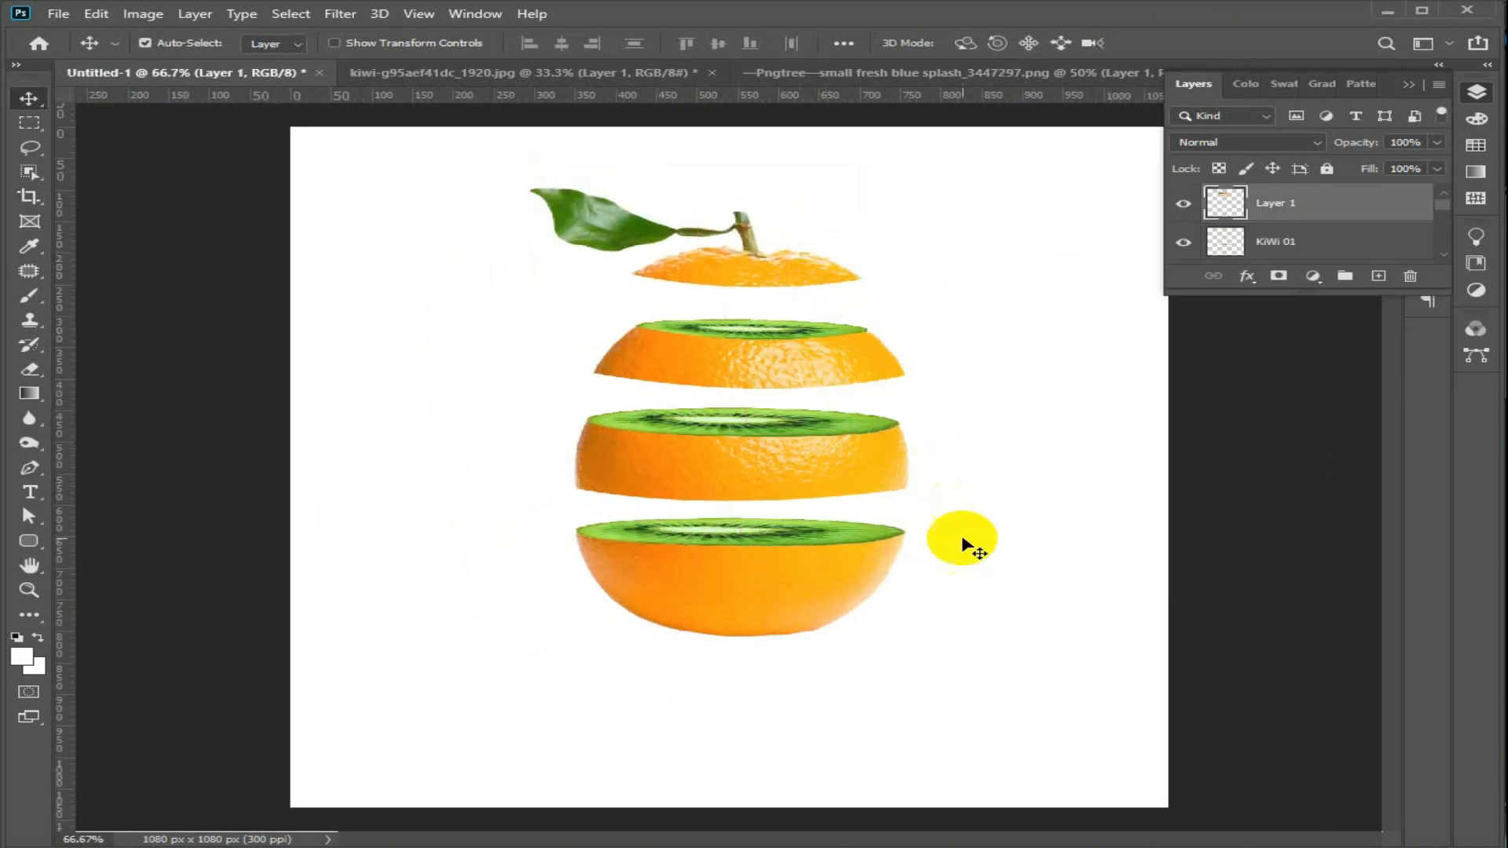
Rotate the middle orange slice on Layer 3 together with KiWi 02 by 7.78°.
scroll(947, 478, up, 1)
click(684, 418)
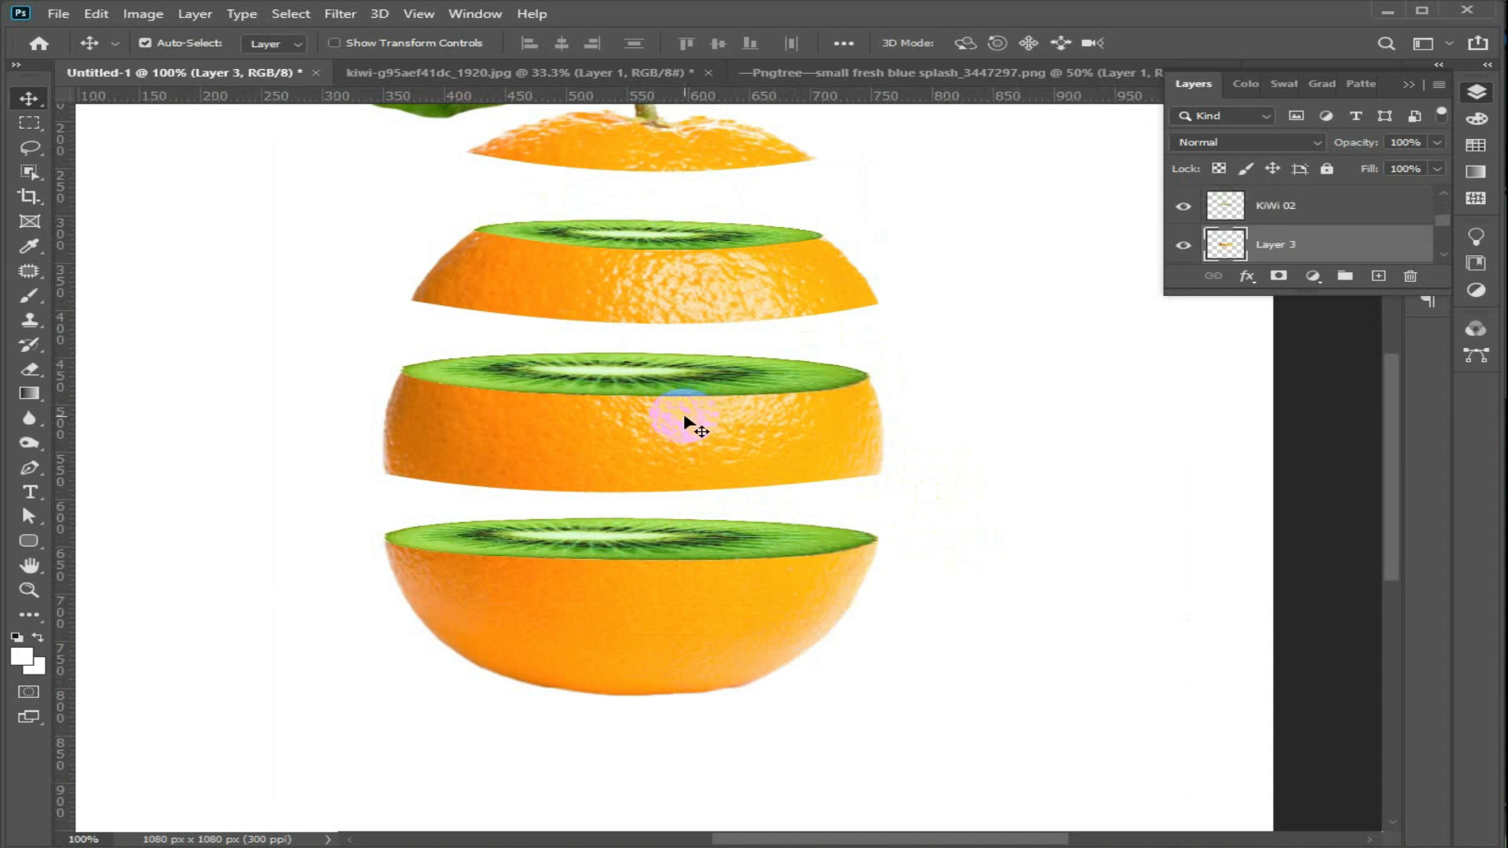
shift+click(776, 378)
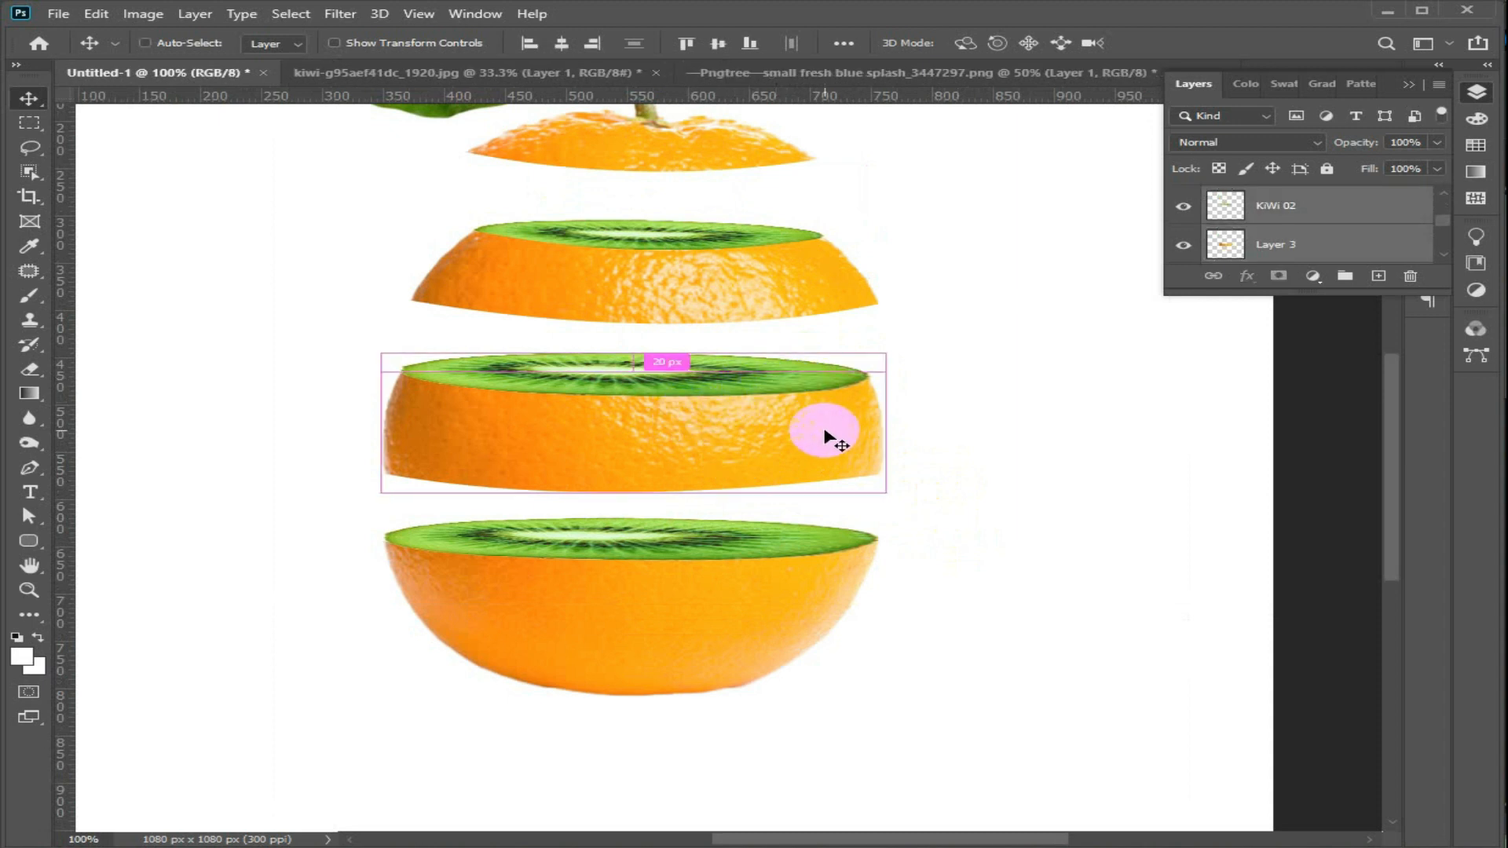
key(ctrl+t)
drag(888, 333, 902, 361)
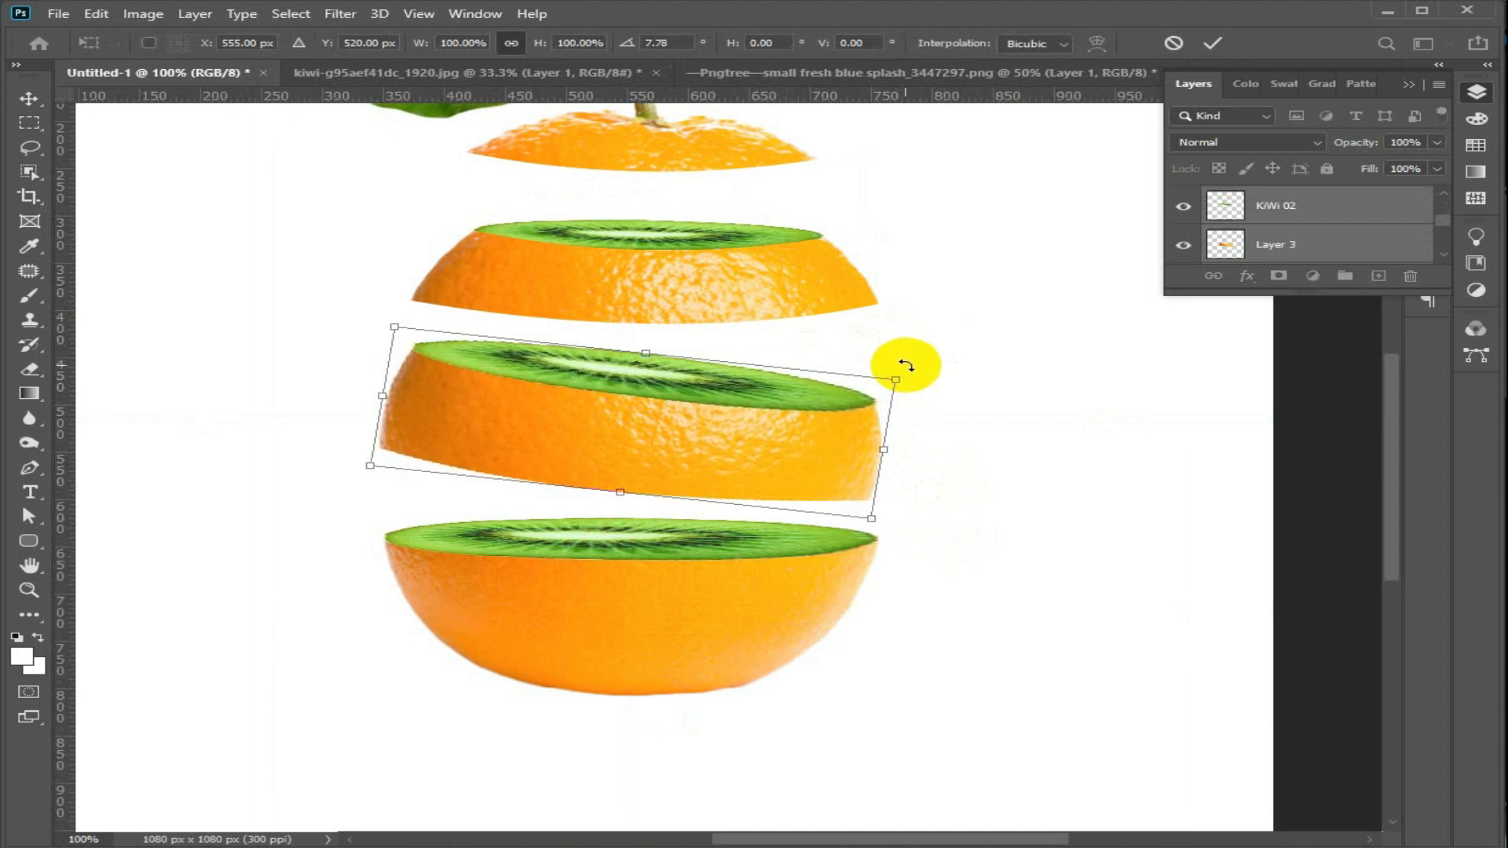
click(1213, 43)
Rotate the upper orange slice together with KiWi 03 by -2.97°.
click(673, 237)
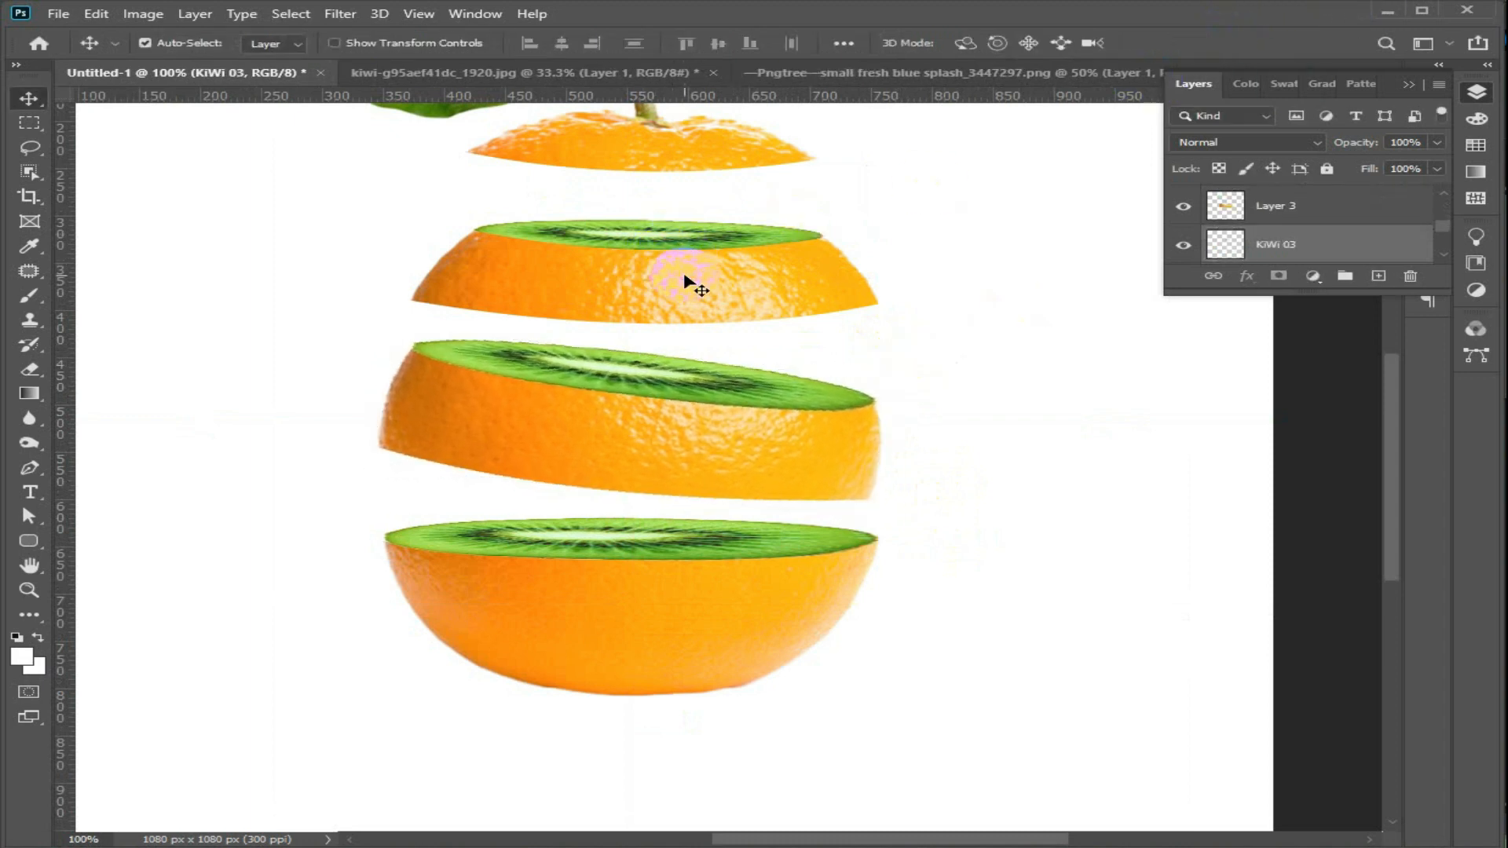
key(ctrl+t)
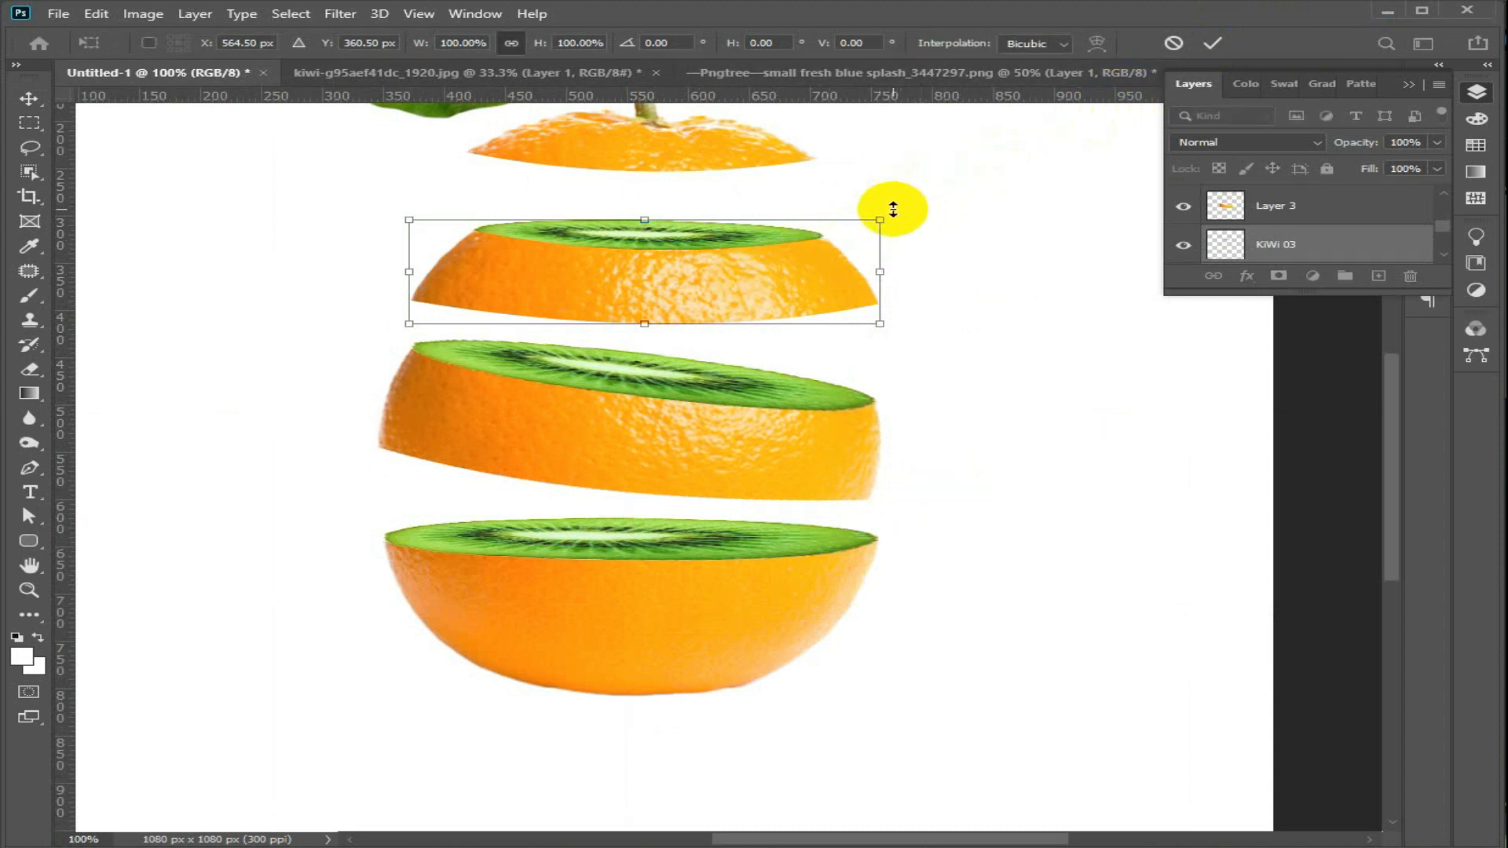
drag(903, 209, 894, 201)
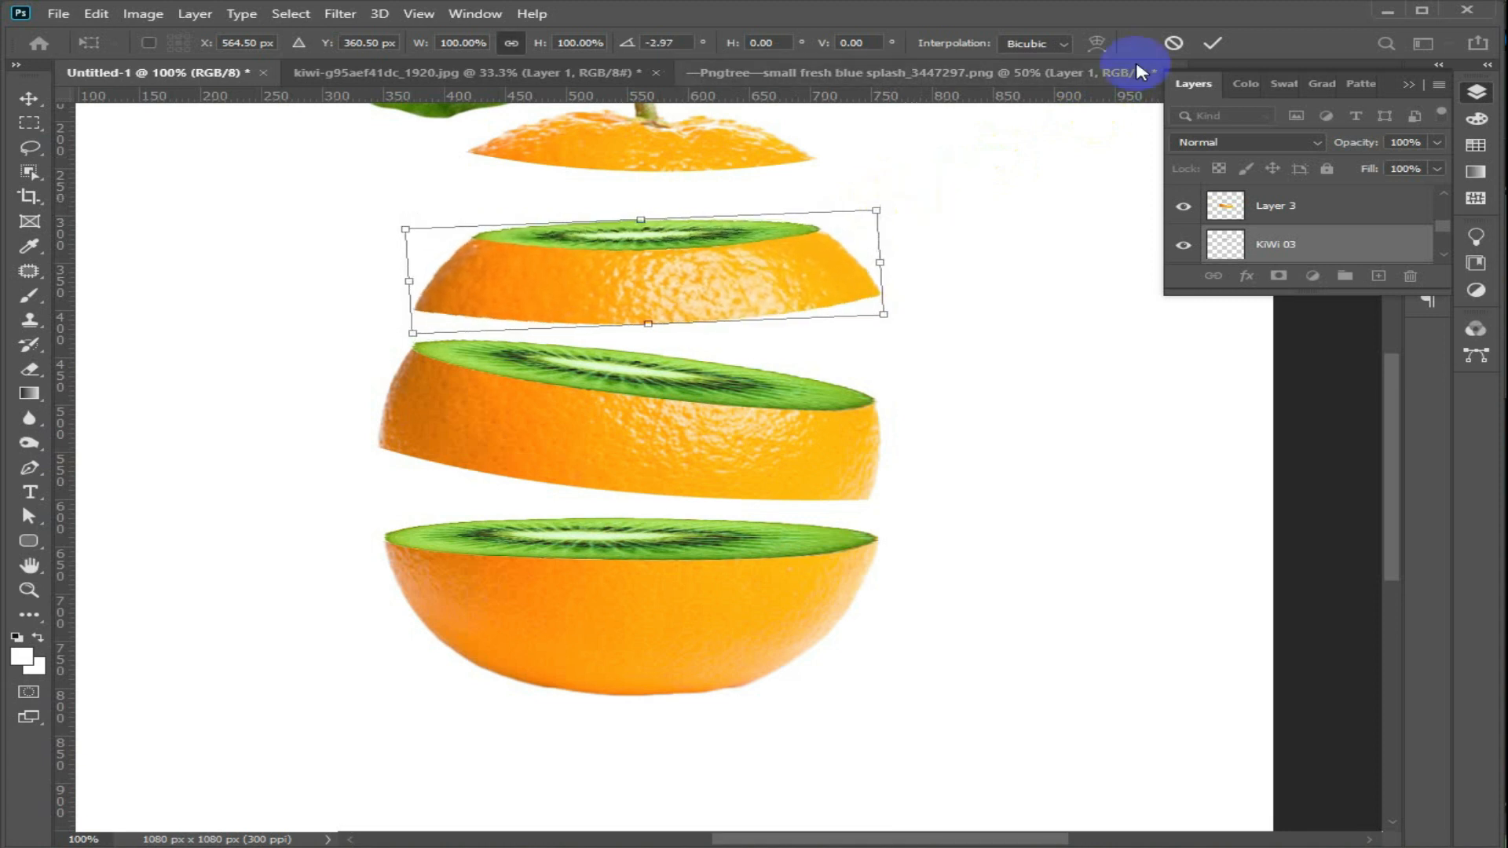
click(1214, 45)
Lower the leafy orange cap slightly toward the rotated upper slice.
click(656, 143)
drag(697, 159, 697, 160)
key(ctrl+minus)
key(ctrl+minus)
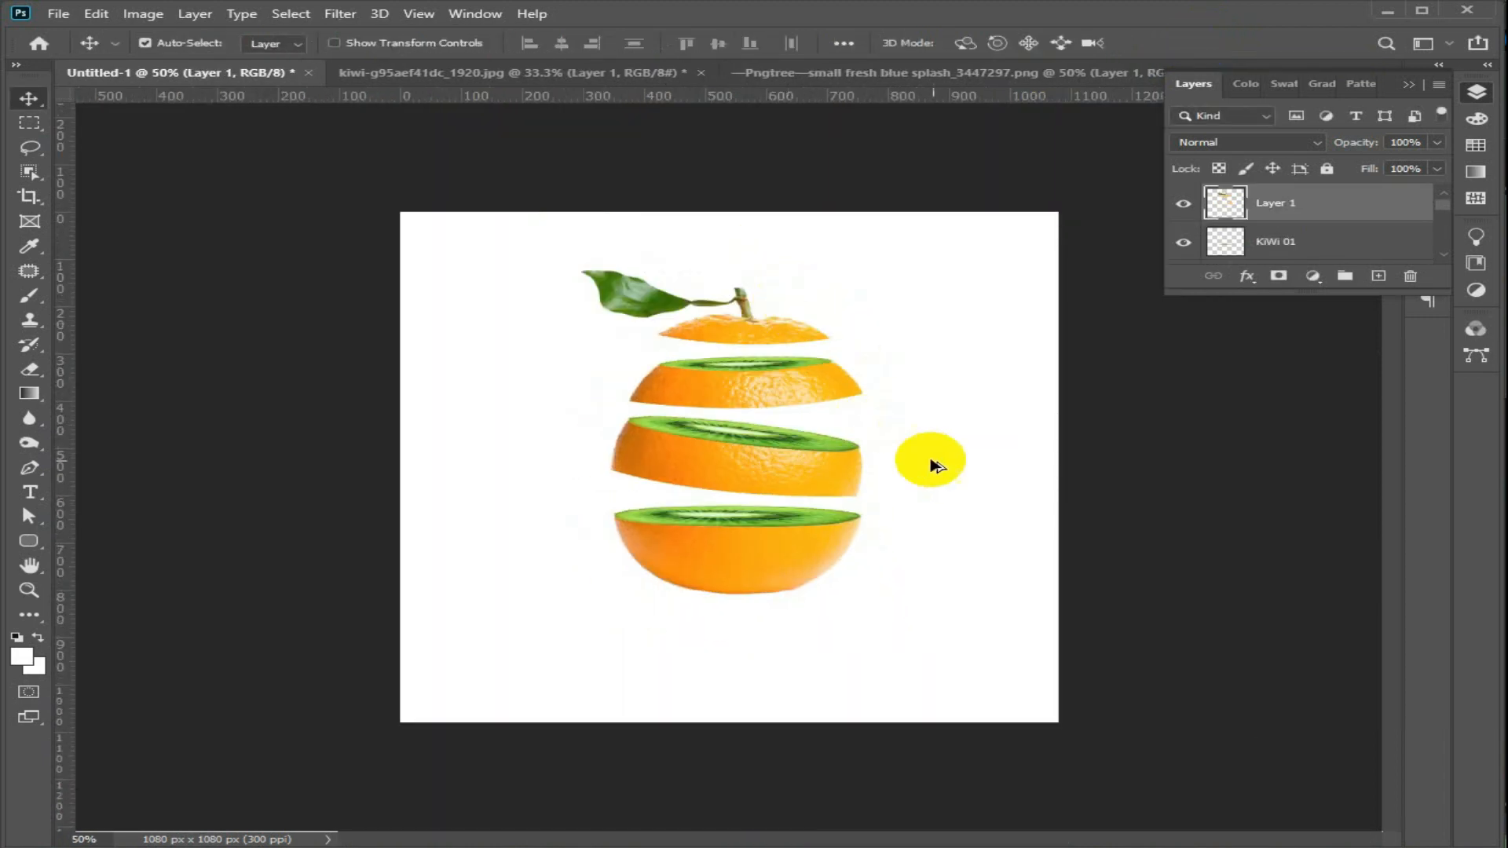
Bring the blue water splash from the Pngtree document into Untitled-1 and position it over the orange.
key(ctrl+plus)
click(952, 74)
drag(870, 414, 697, 491)
drag(864, 485, 875, 471)
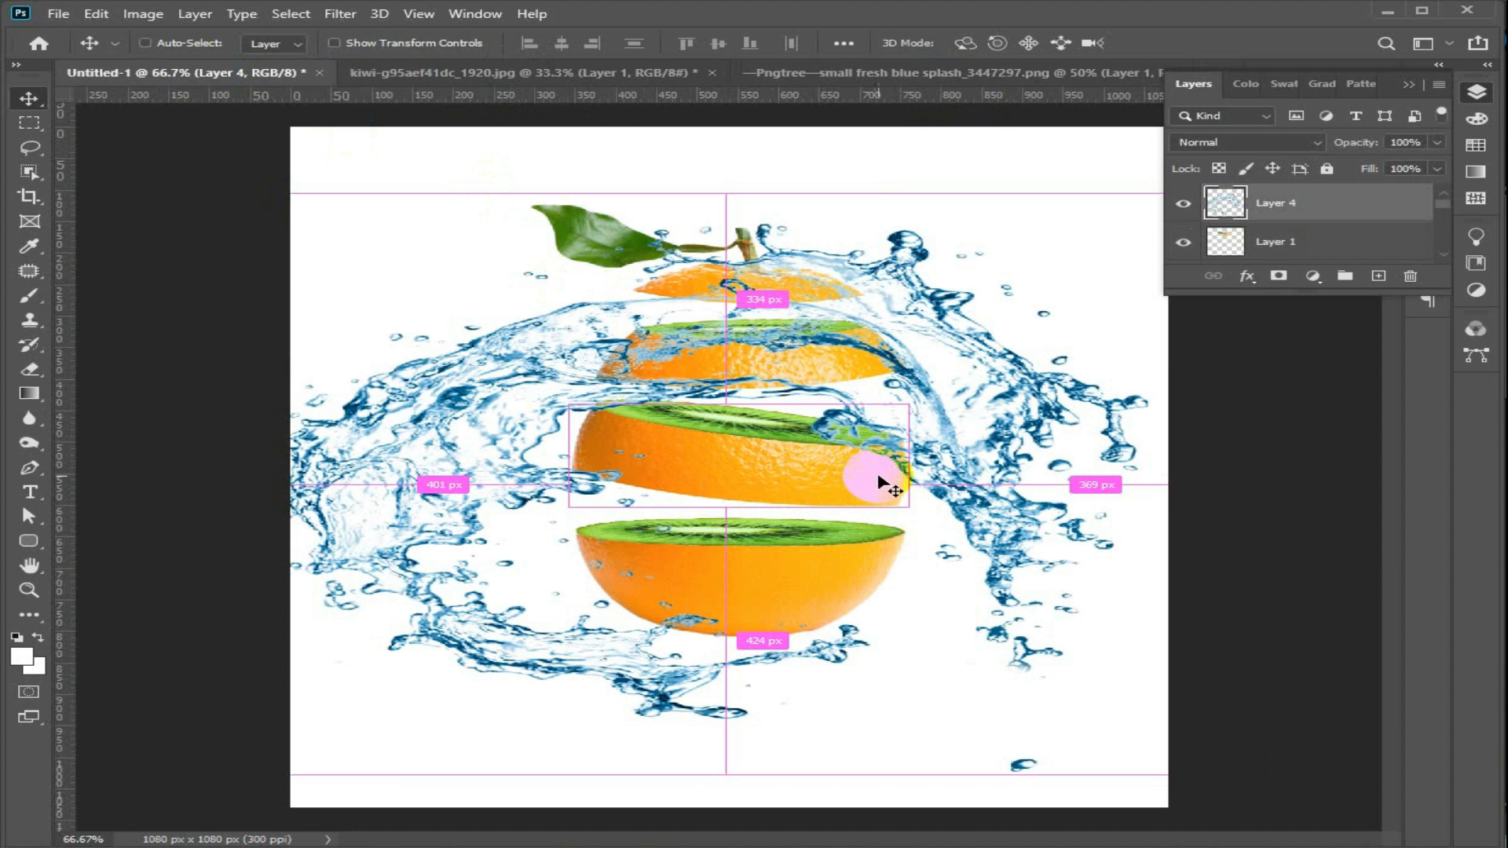
Scale the water splash down and place it over the right side of the middle orange slices.
key(ctrl+t)
drag(1202, 767, 952, 606)
drag(811, 478, 915, 455)
click(1213, 42)
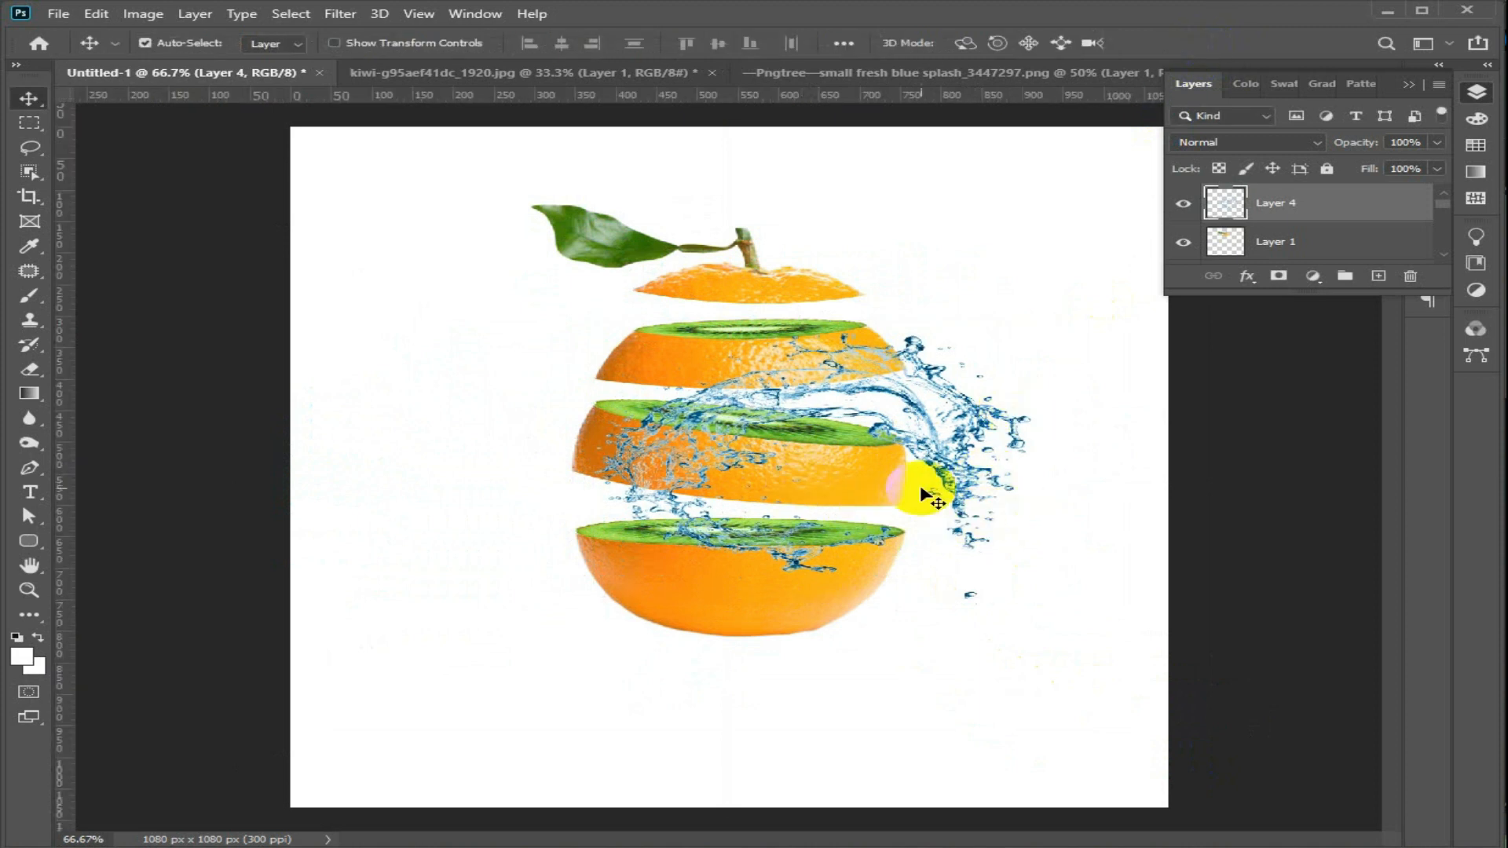
Duplicate the blue water splash, rotate the copy clockwise and position it over the right side of the orange slices.
scroll(1031, 438, up, 1)
drag(865, 445, 903, 491)
key(ctrl+t)
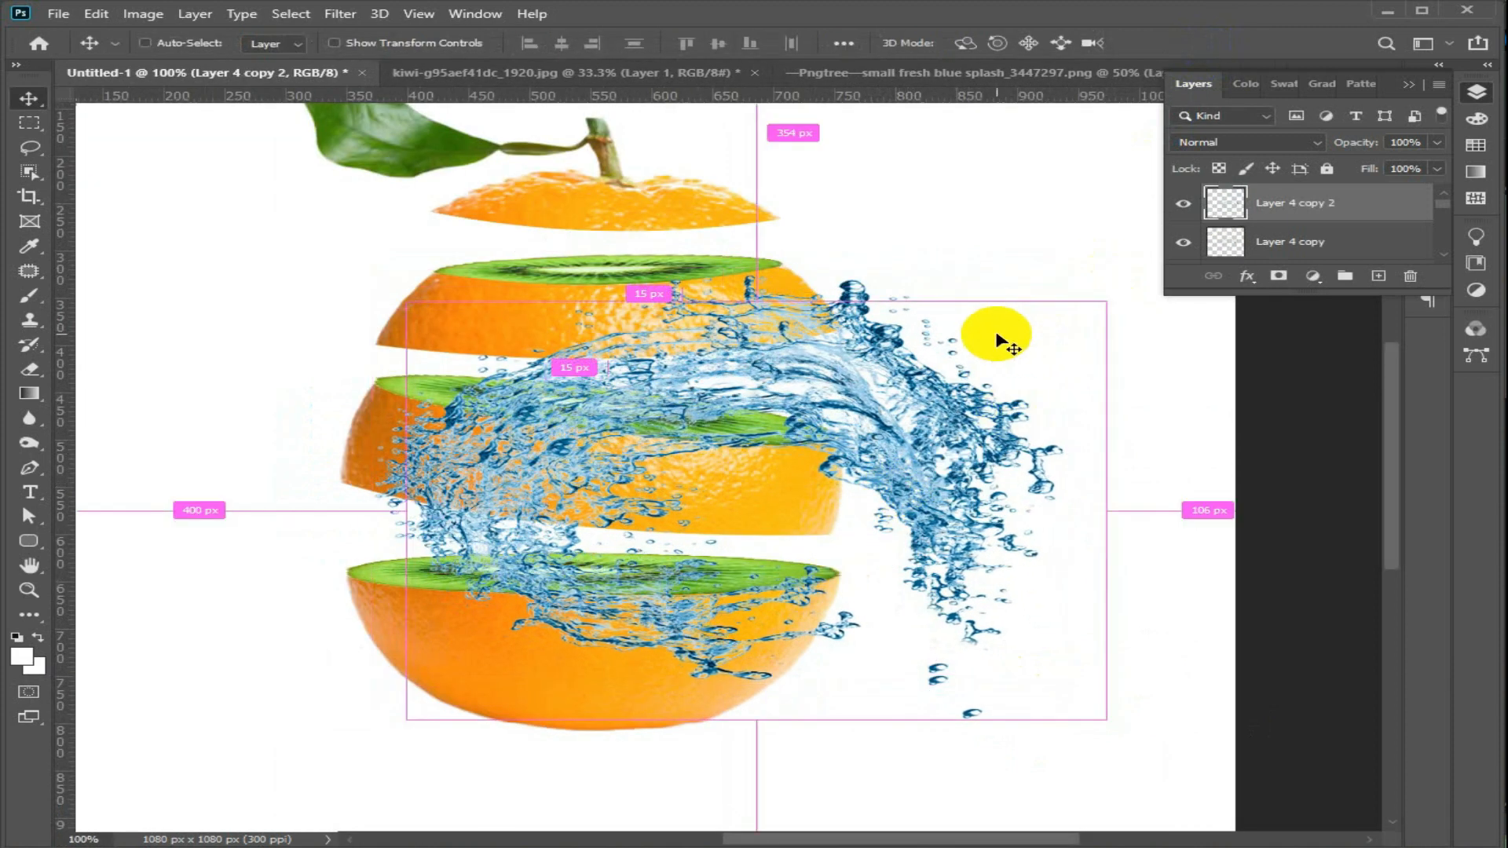
drag(1124, 292, 1131, 427)
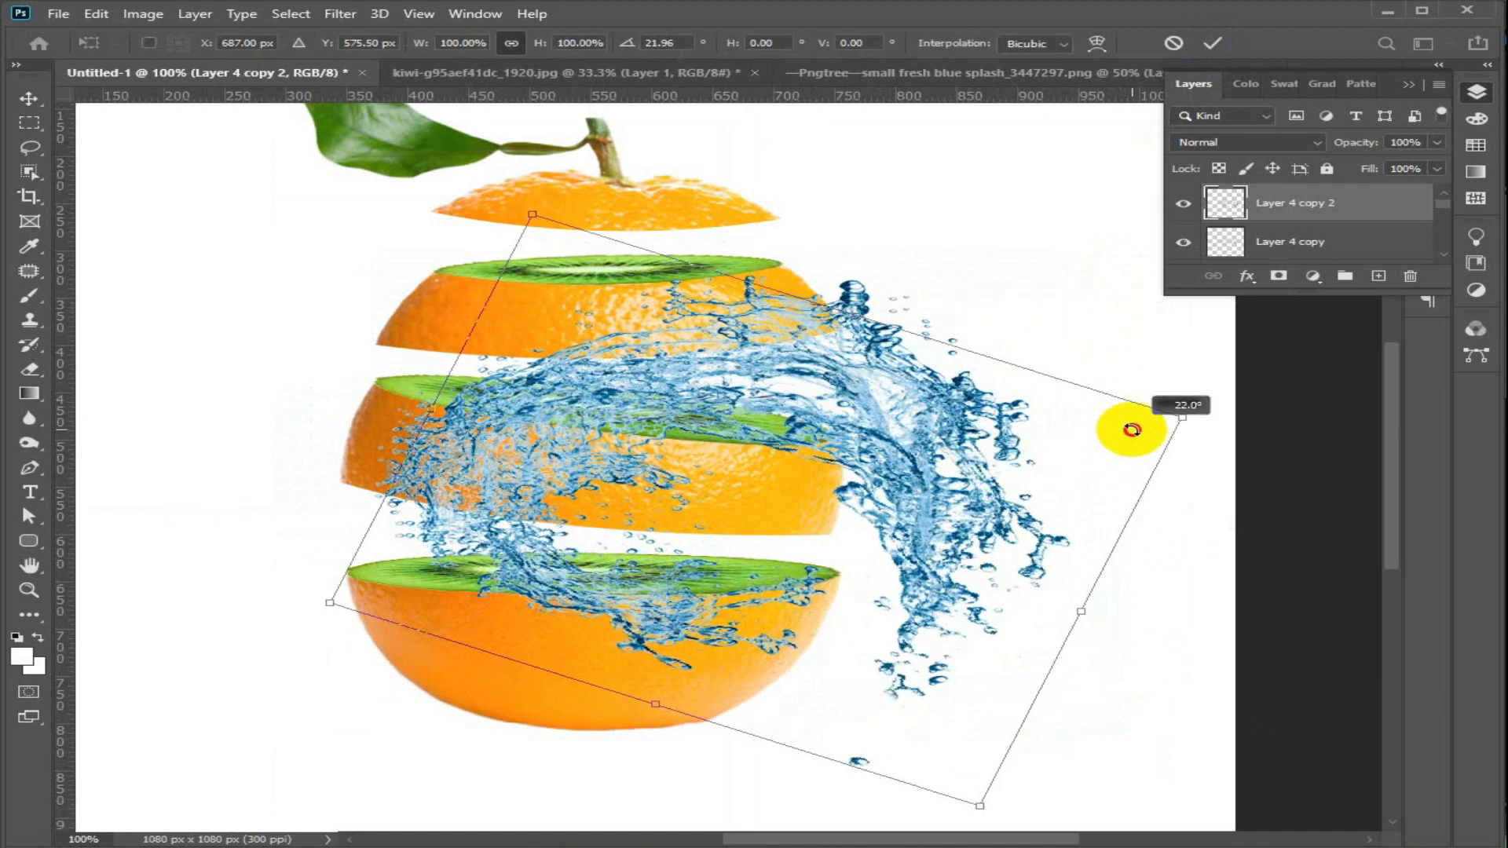
drag(882, 446, 887, 470)
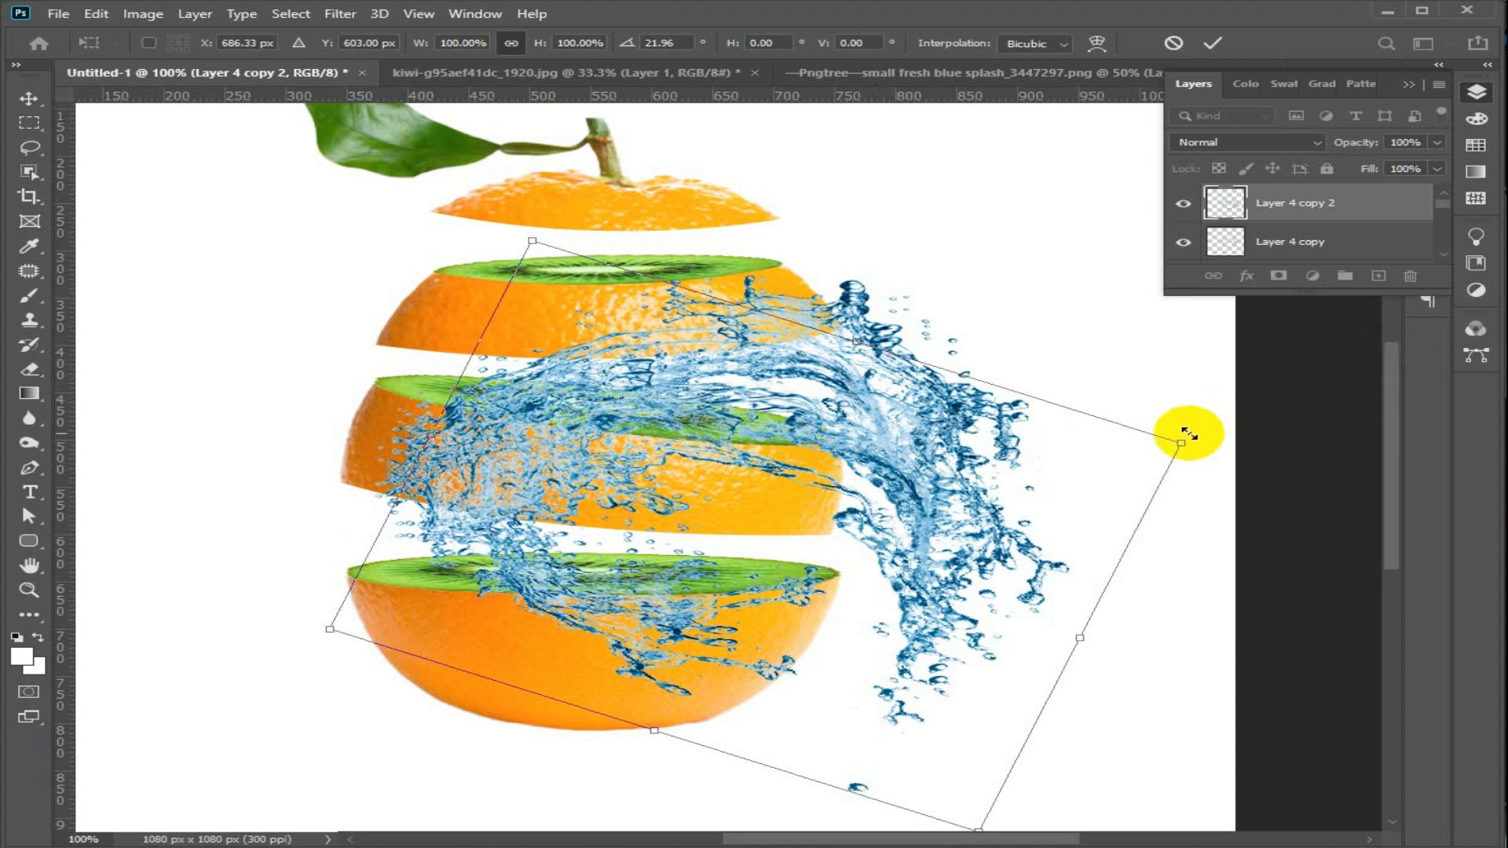
drag(1208, 437, 1200, 517)
drag(878, 448, 850, 469)
click(1213, 42)
Merge the splash layers Layer 4 copy 2 and Layer 4 copy, and place the merged layer directly above KiWi 02.
shift+click(1336, 234)
right_click(1337, 235)
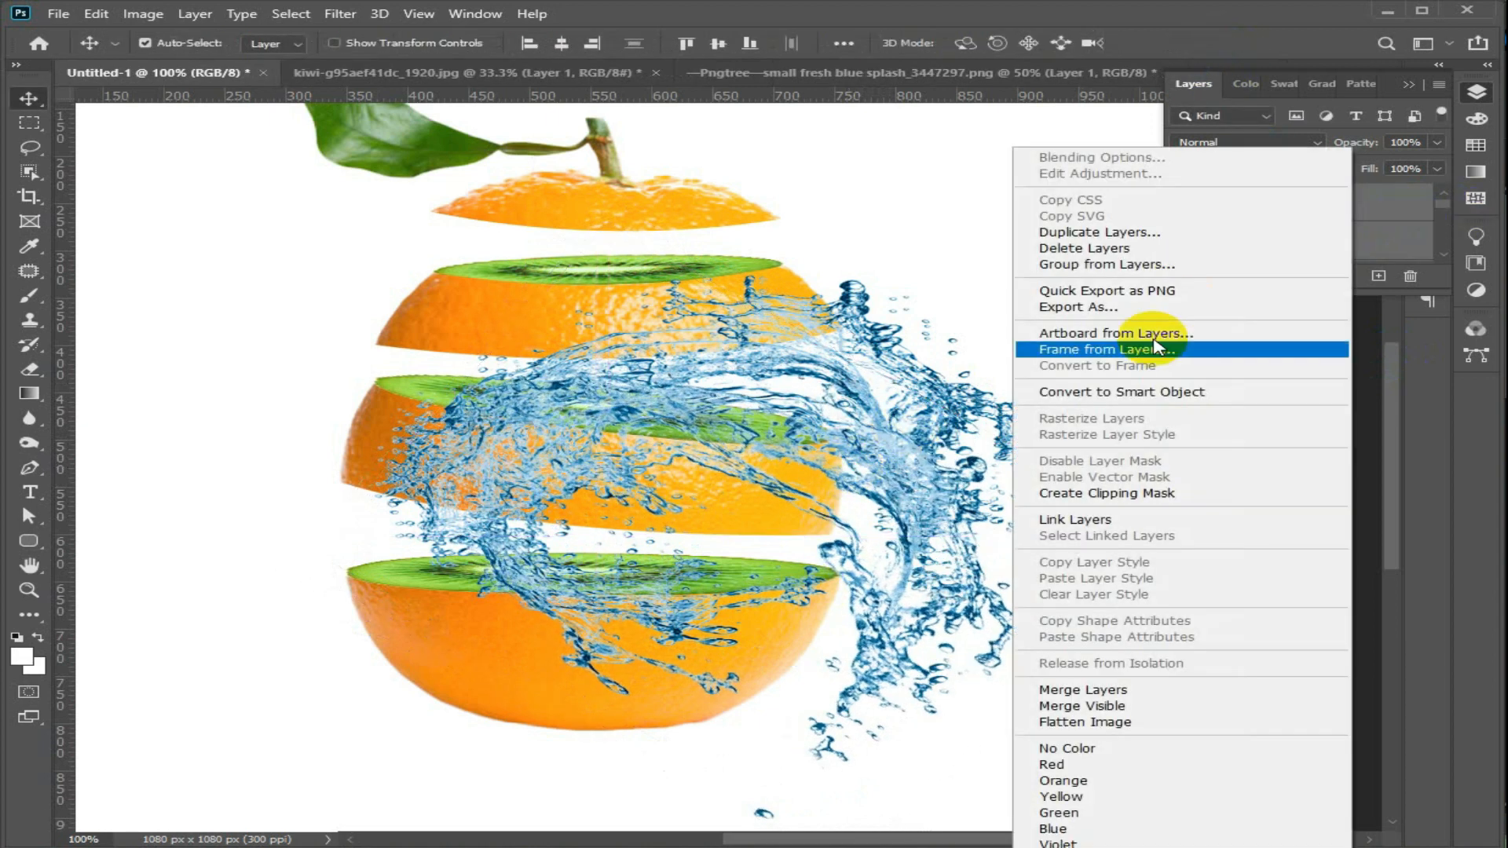
click(1153, 691)
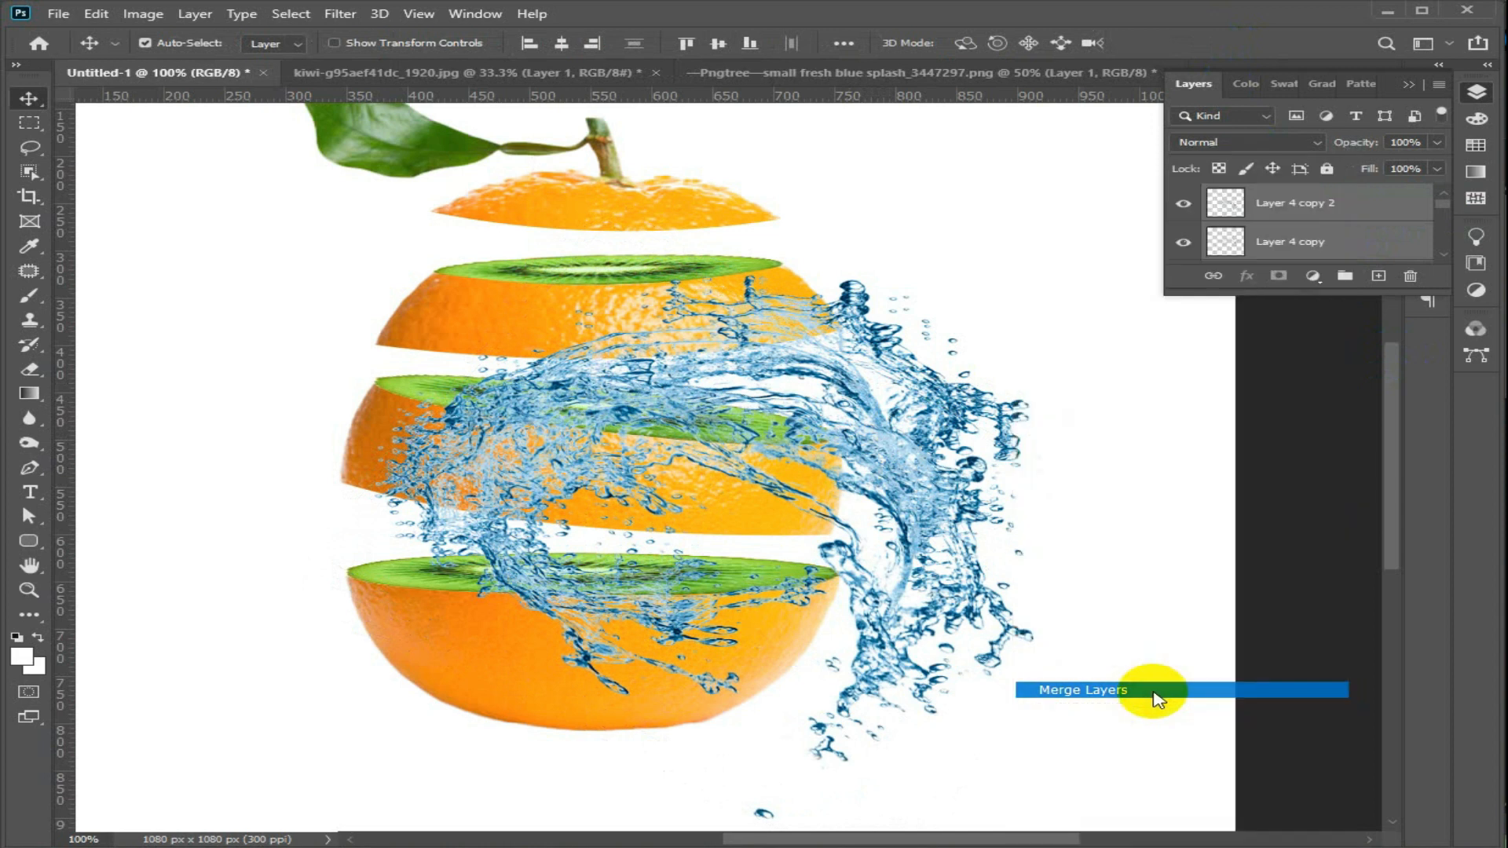
drag(1380, 202, 1300, 201)
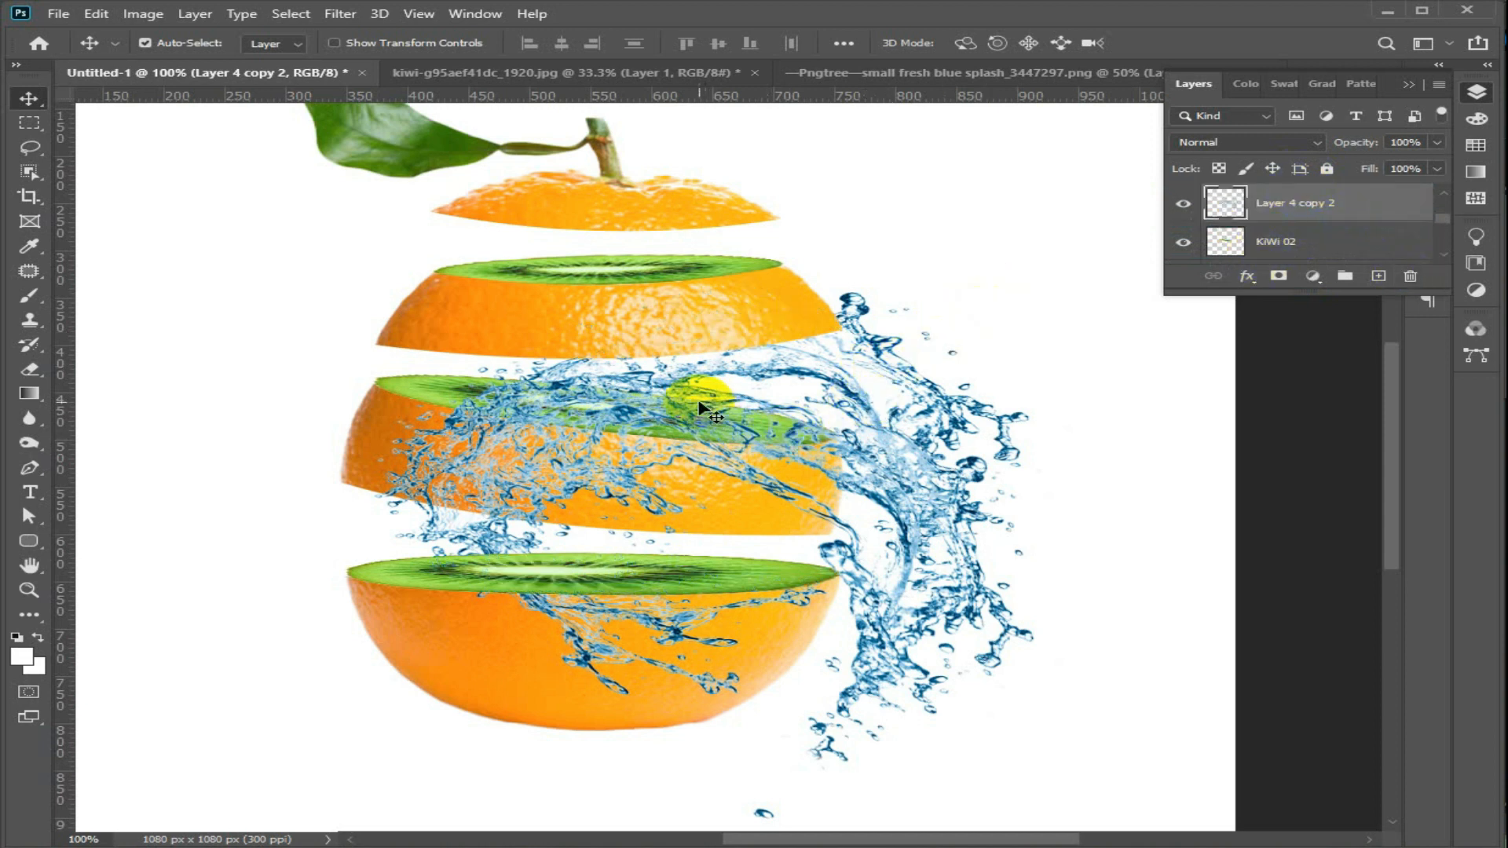
Recolour the splash green with a clipped Hue/Saturation adjustment at Hue -108, Saturation +1 and Lightness -2.
click(1320, 281)
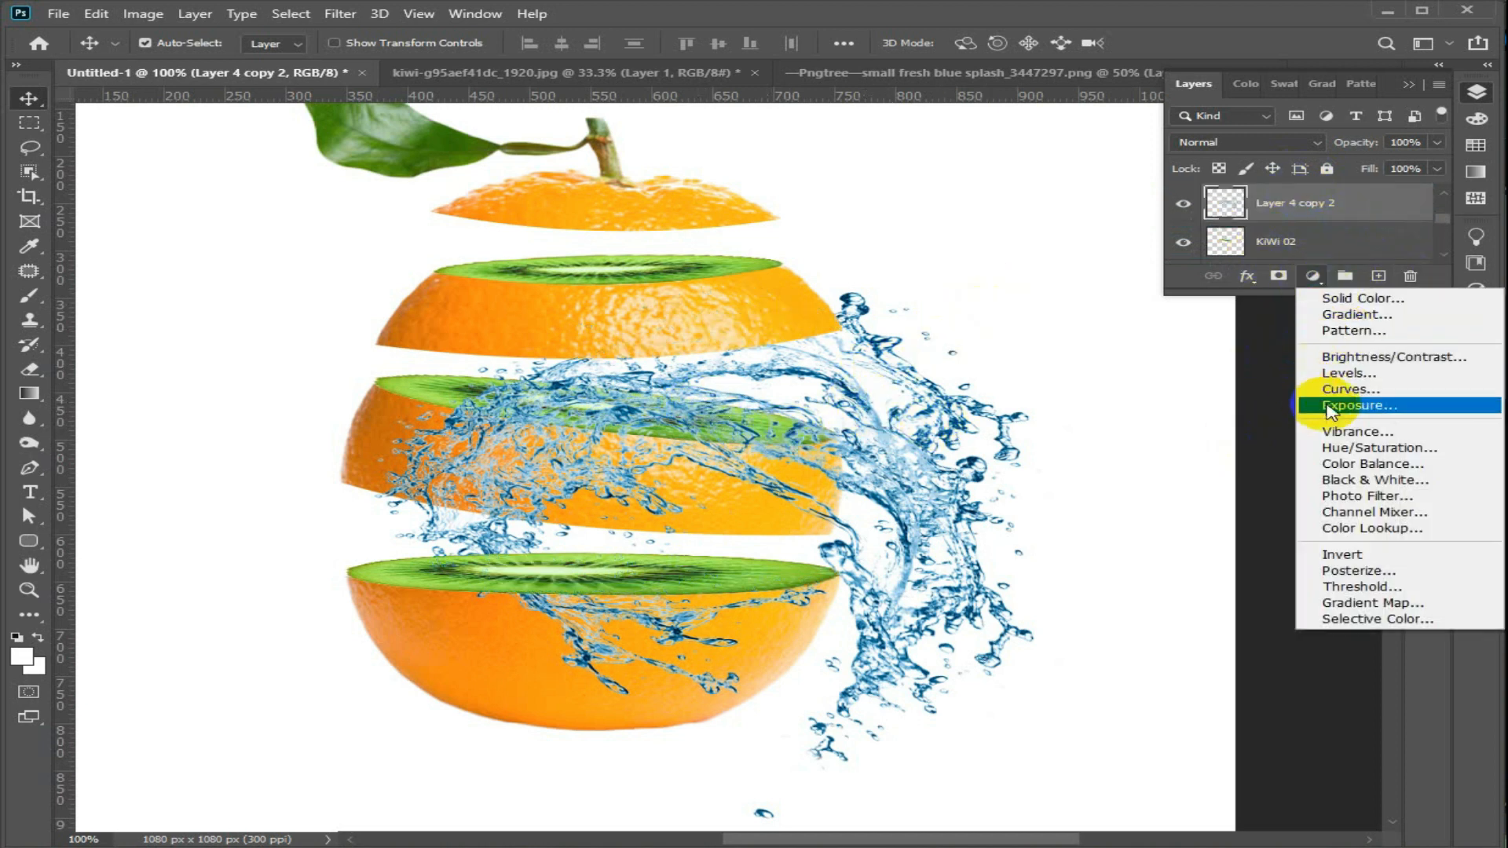
click(1371, 447)
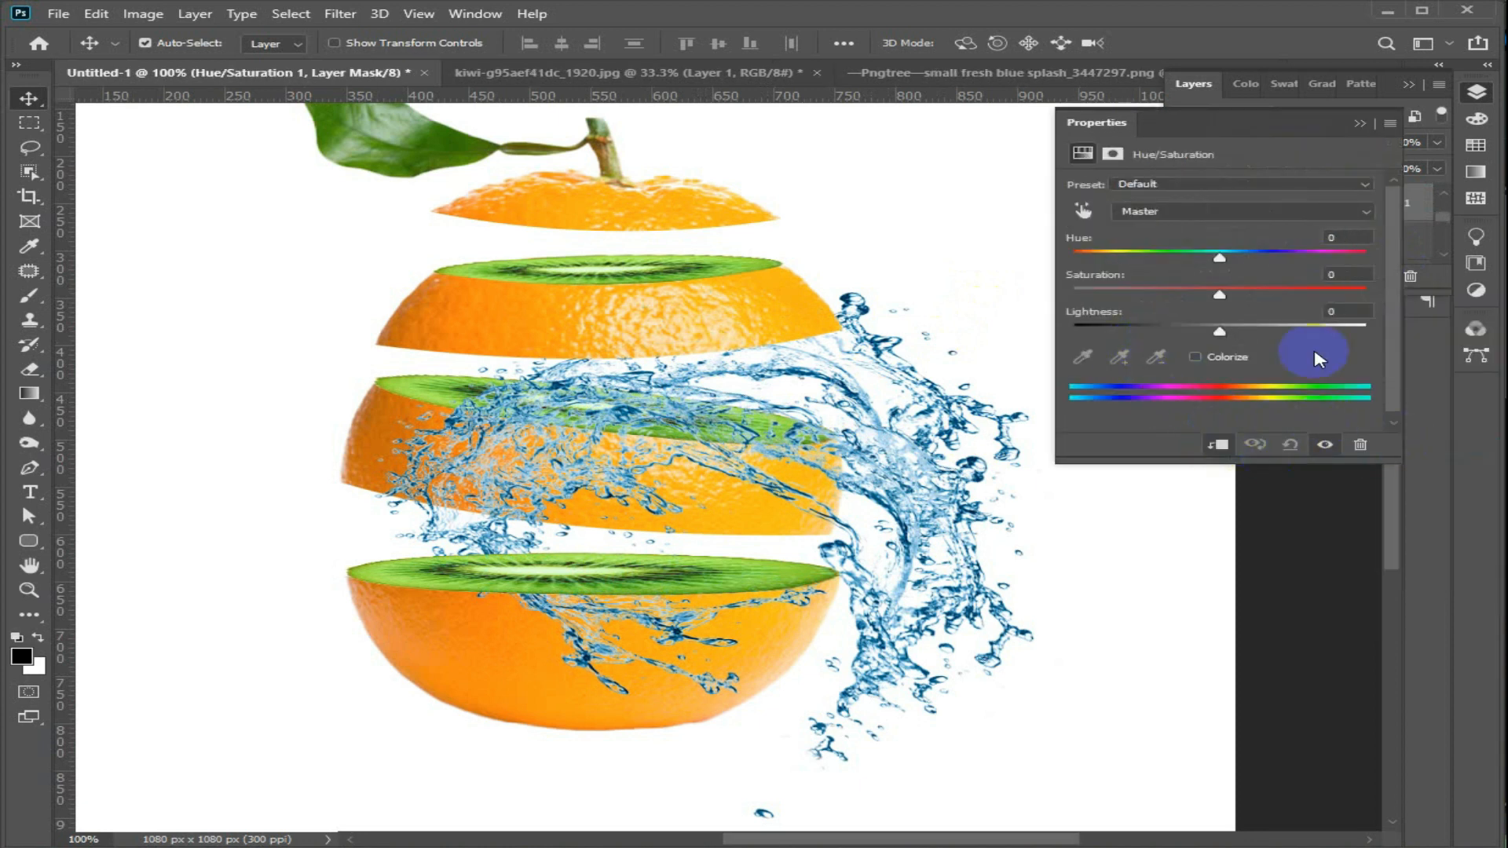
drag(1220, 262, 1149, 267)
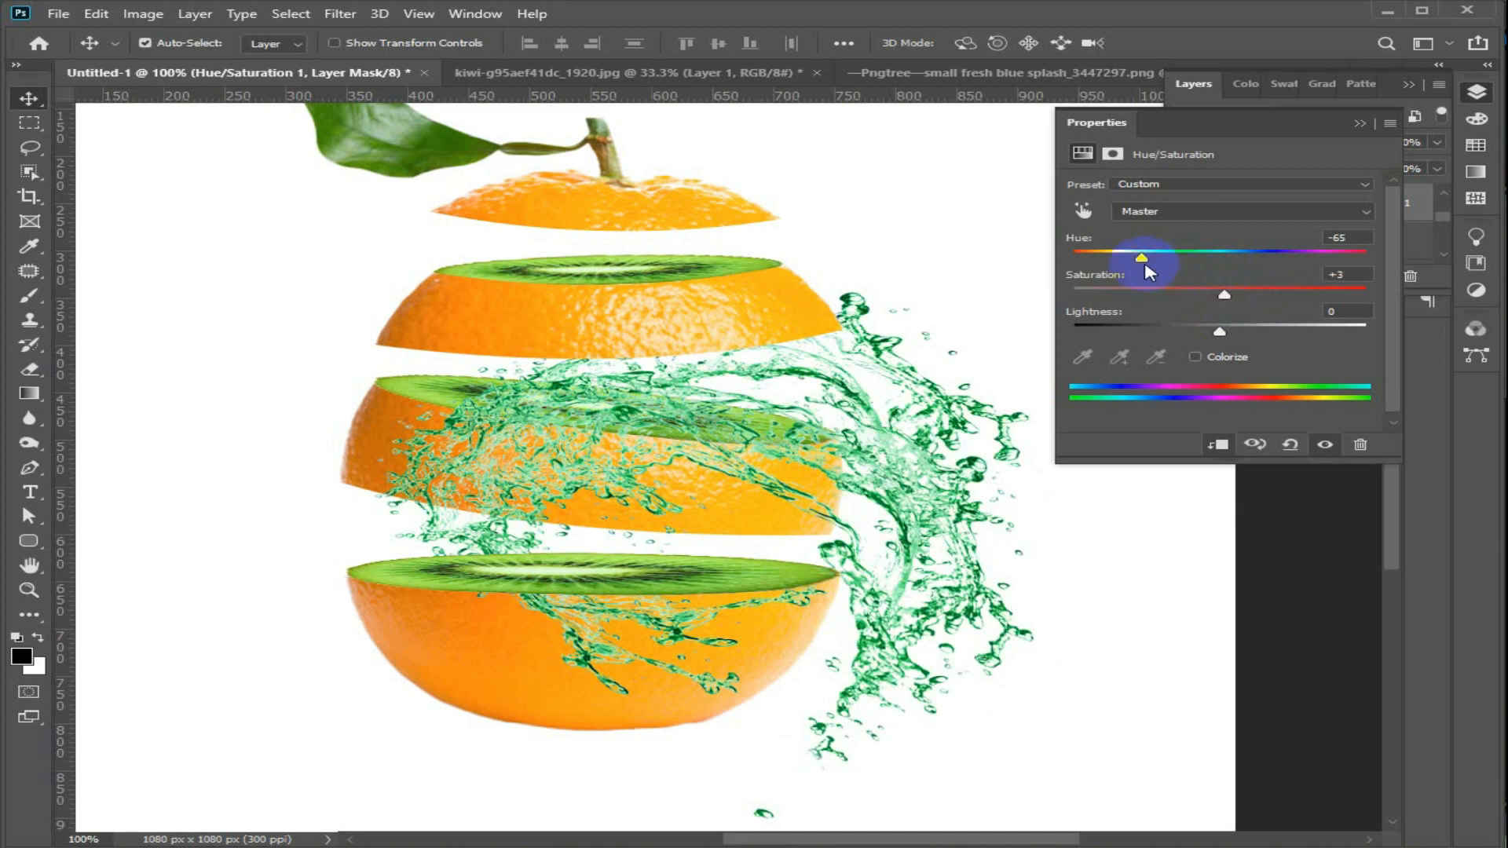
drag(1120, 264, 1141, 268)
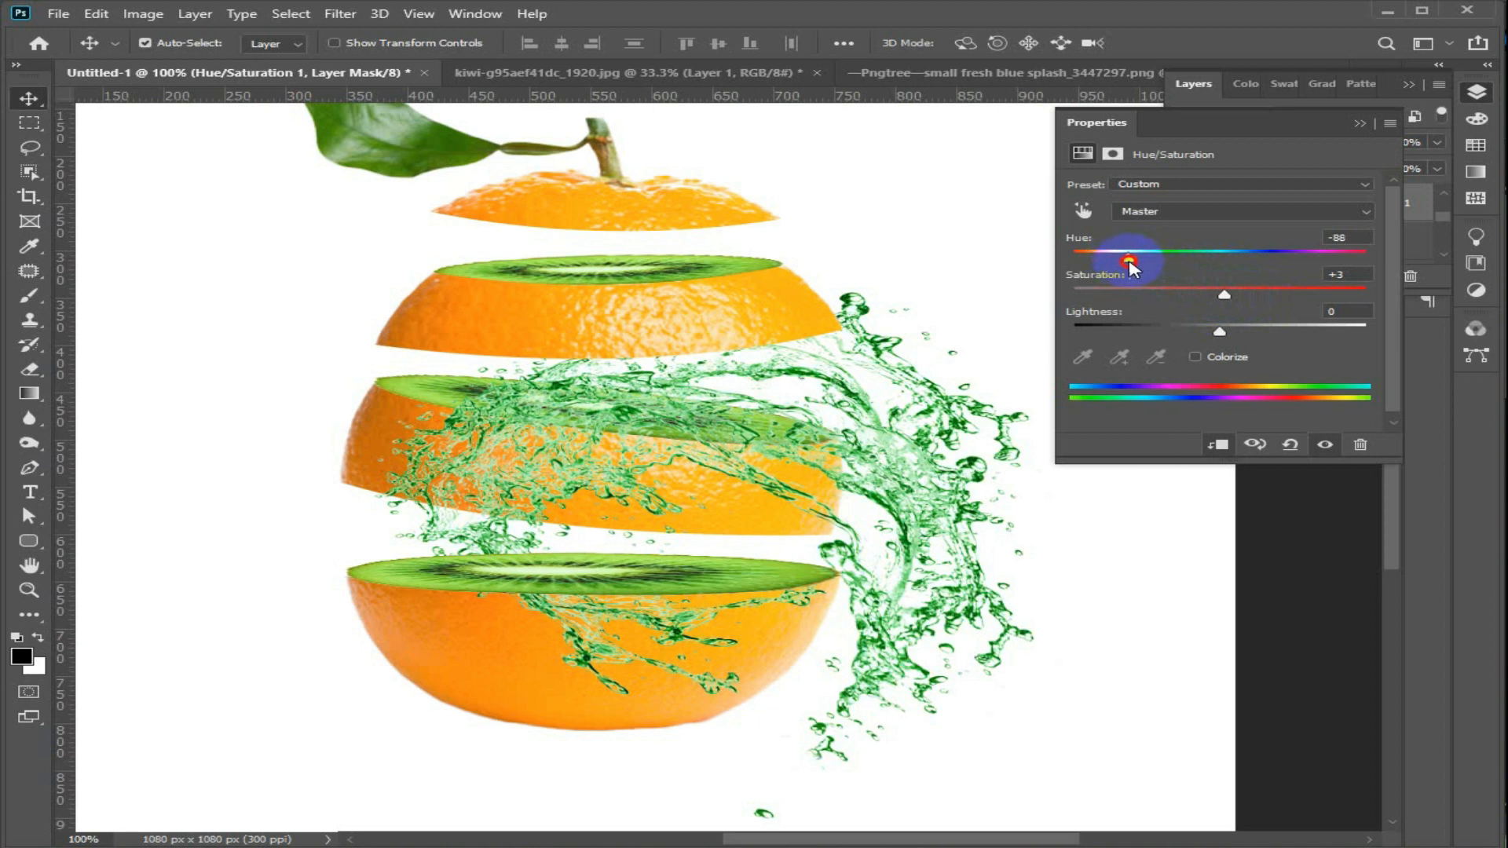
drag(1222, 331, 1215, 334)
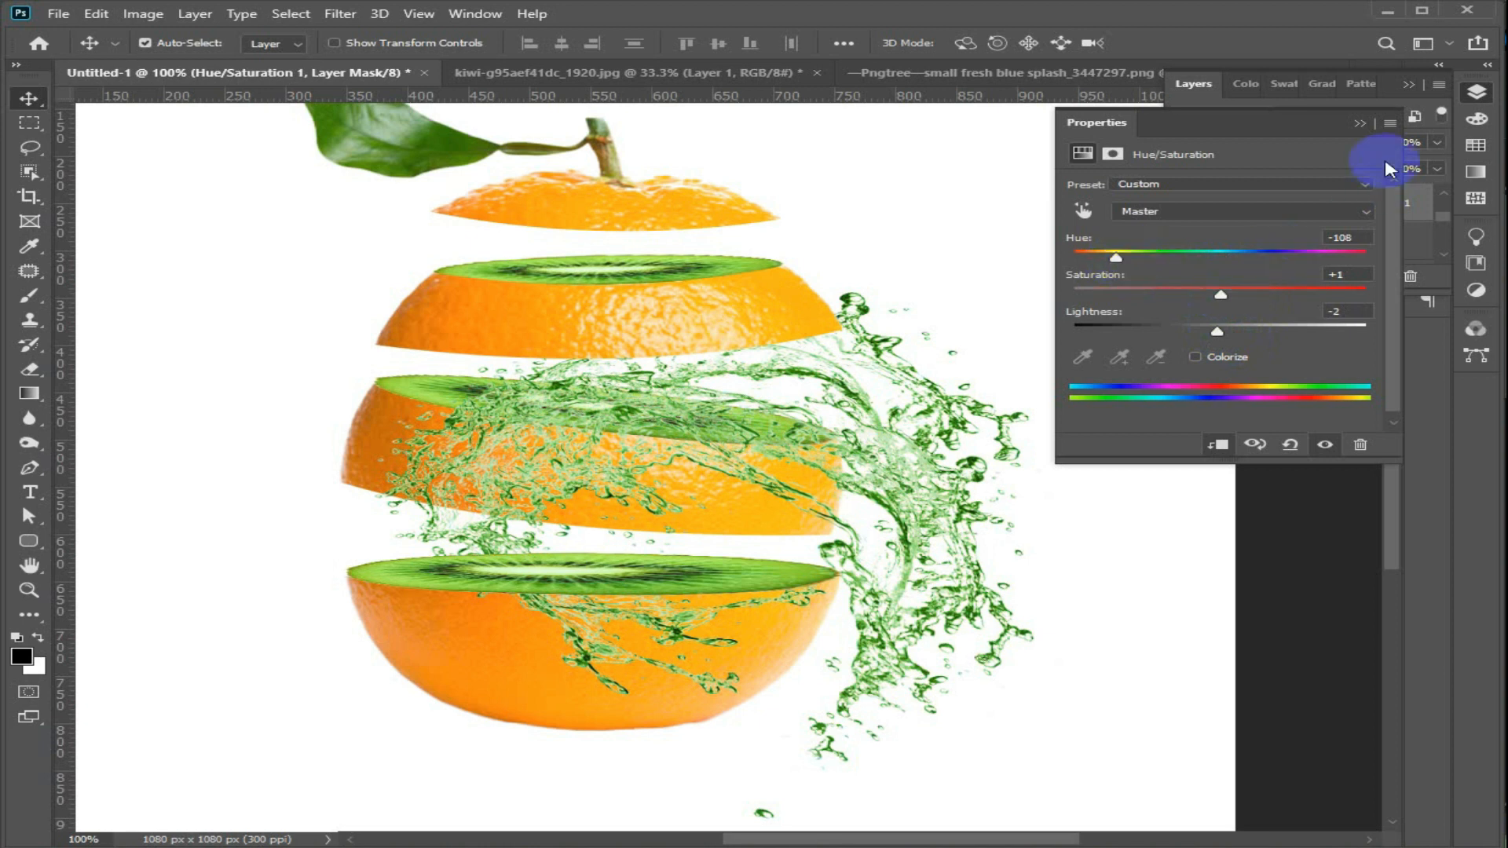
click(1361, 124)
click(1346, 216)
click(1310, 213)
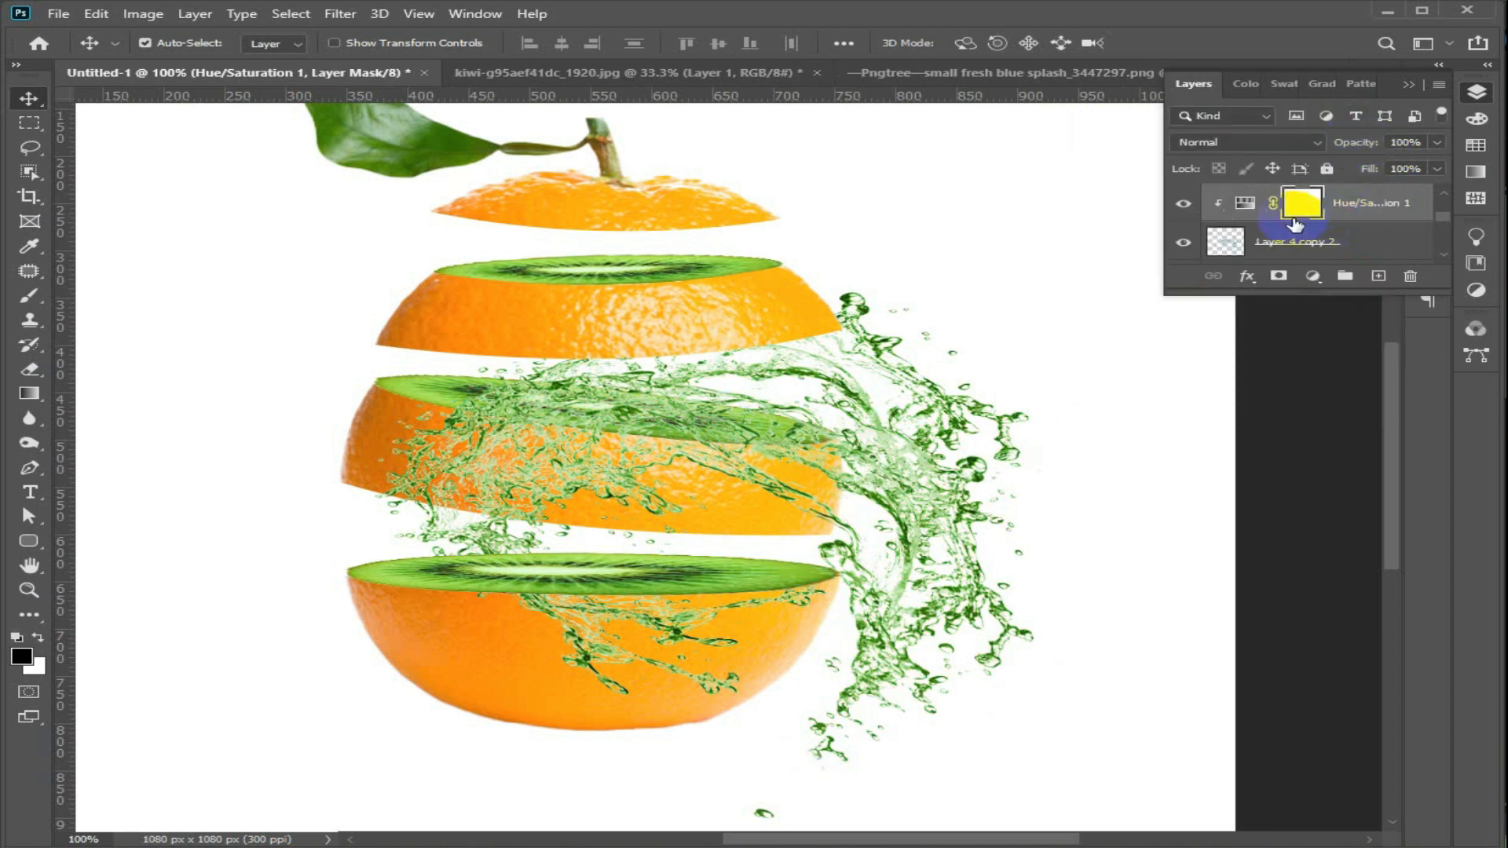
Add a layer mask to the splash layer Layer 4 copy 2.
click(1275, 247)
click(1229, 246)
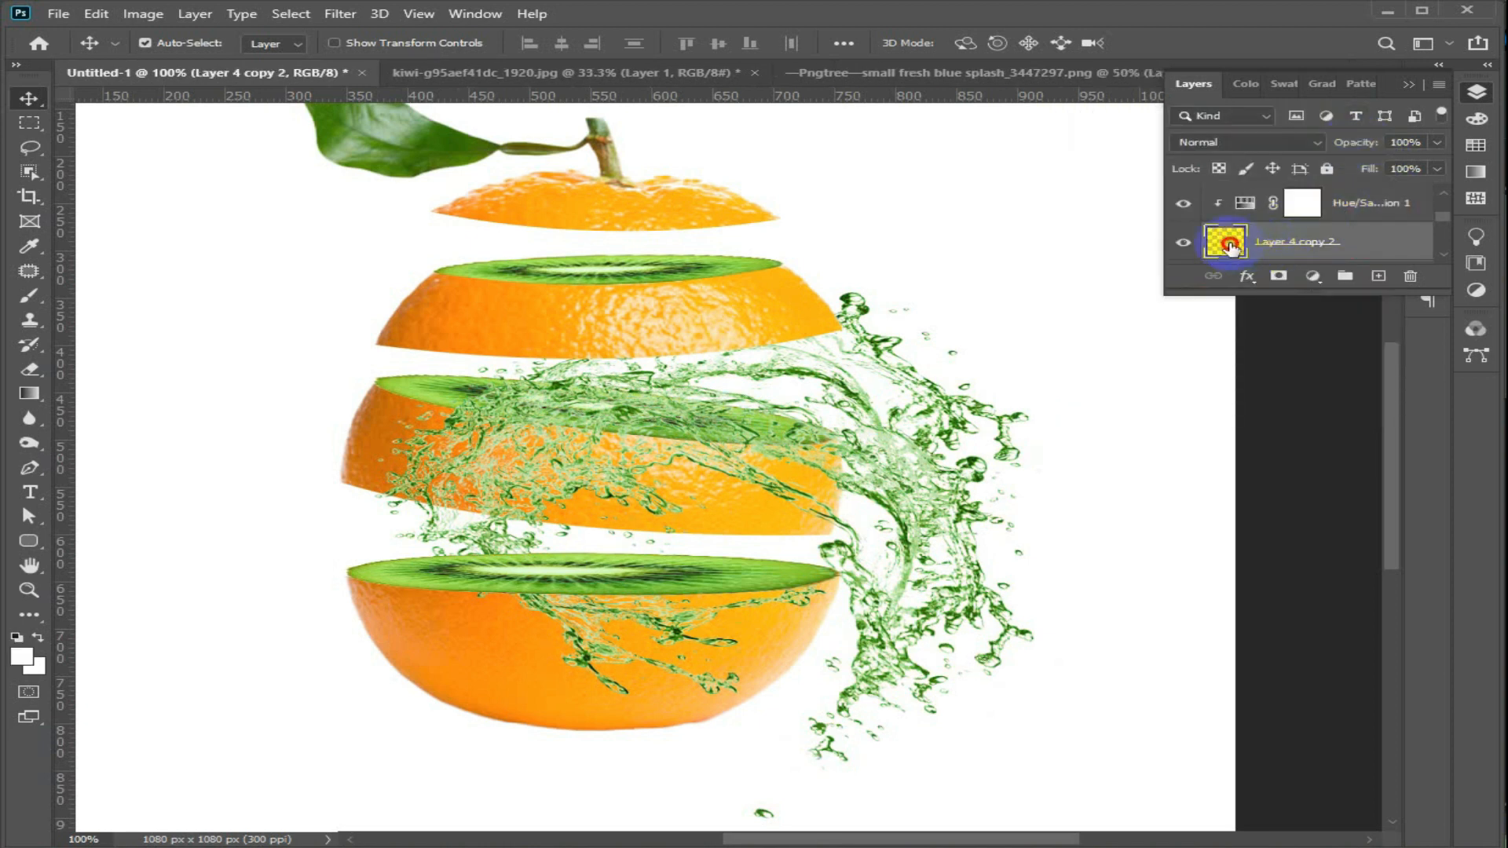
click(1279, 275)
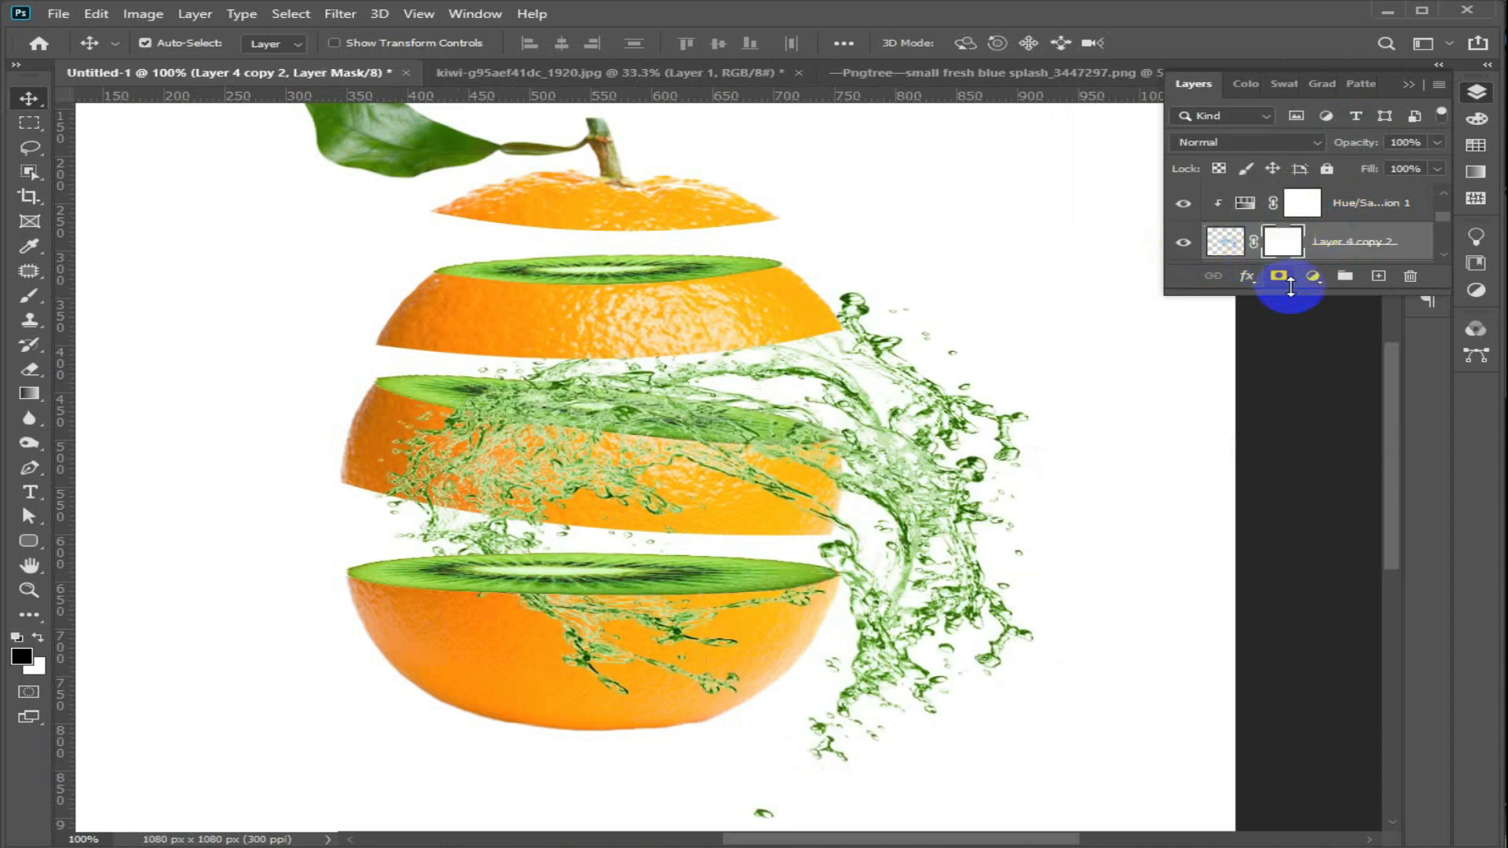
Set up the Brush for masking at 75% opacity with a black foreground and white background colour.
click(29, 295)
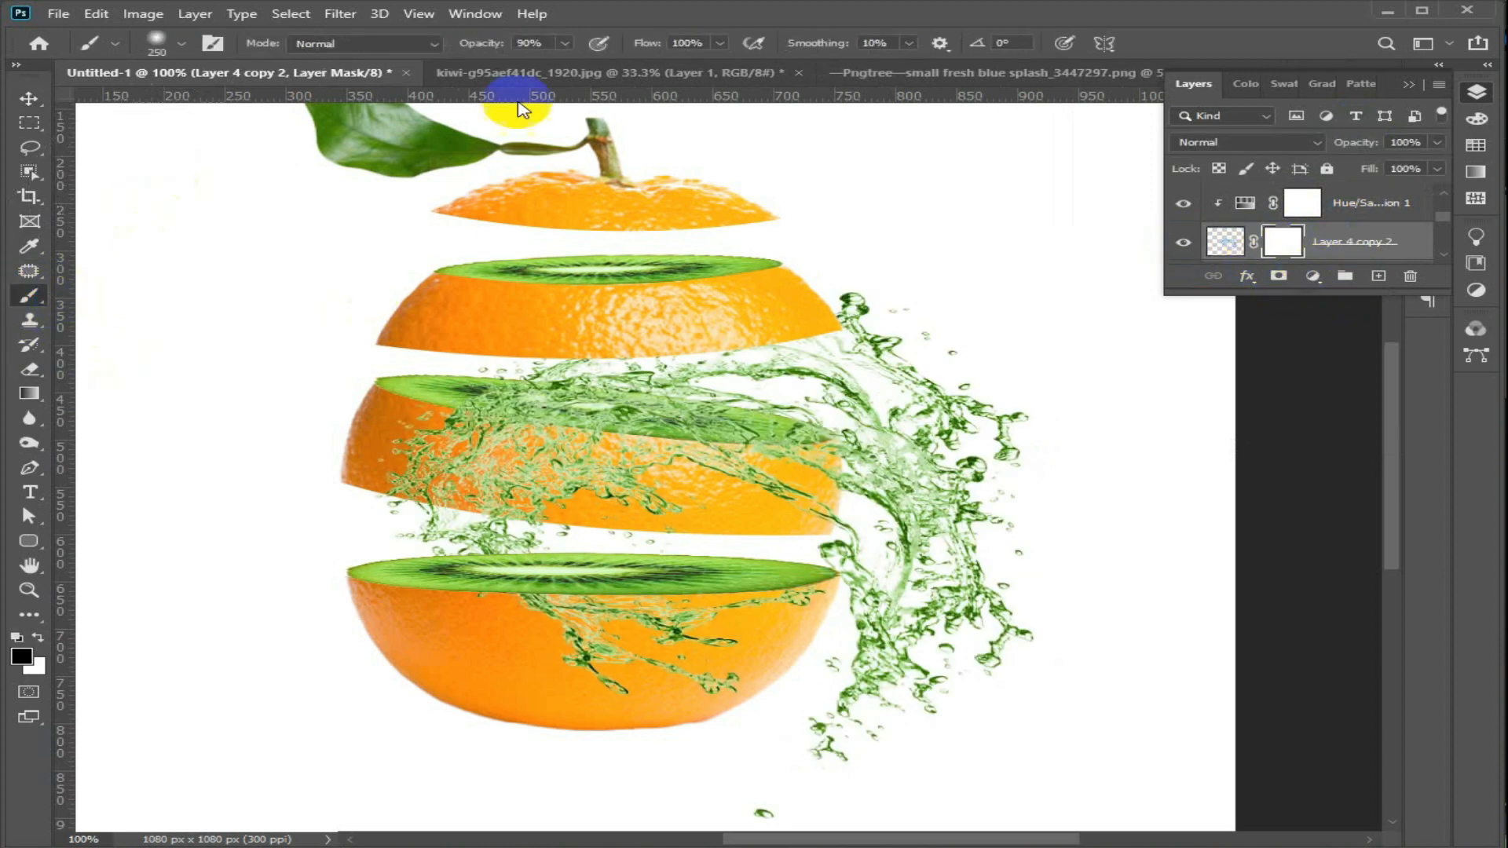
click(565, 44)
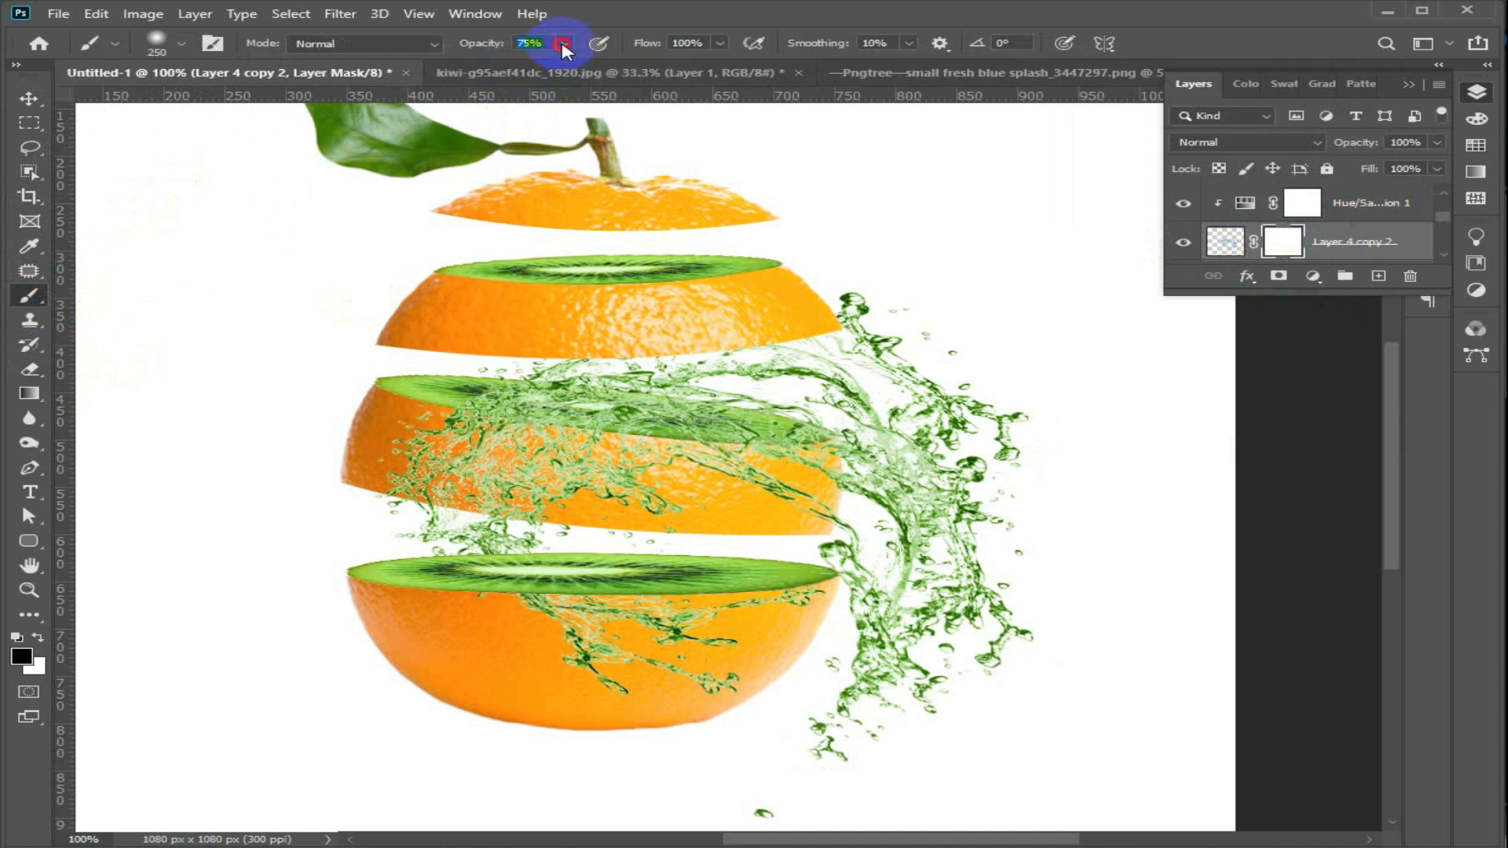
click(23, 659)
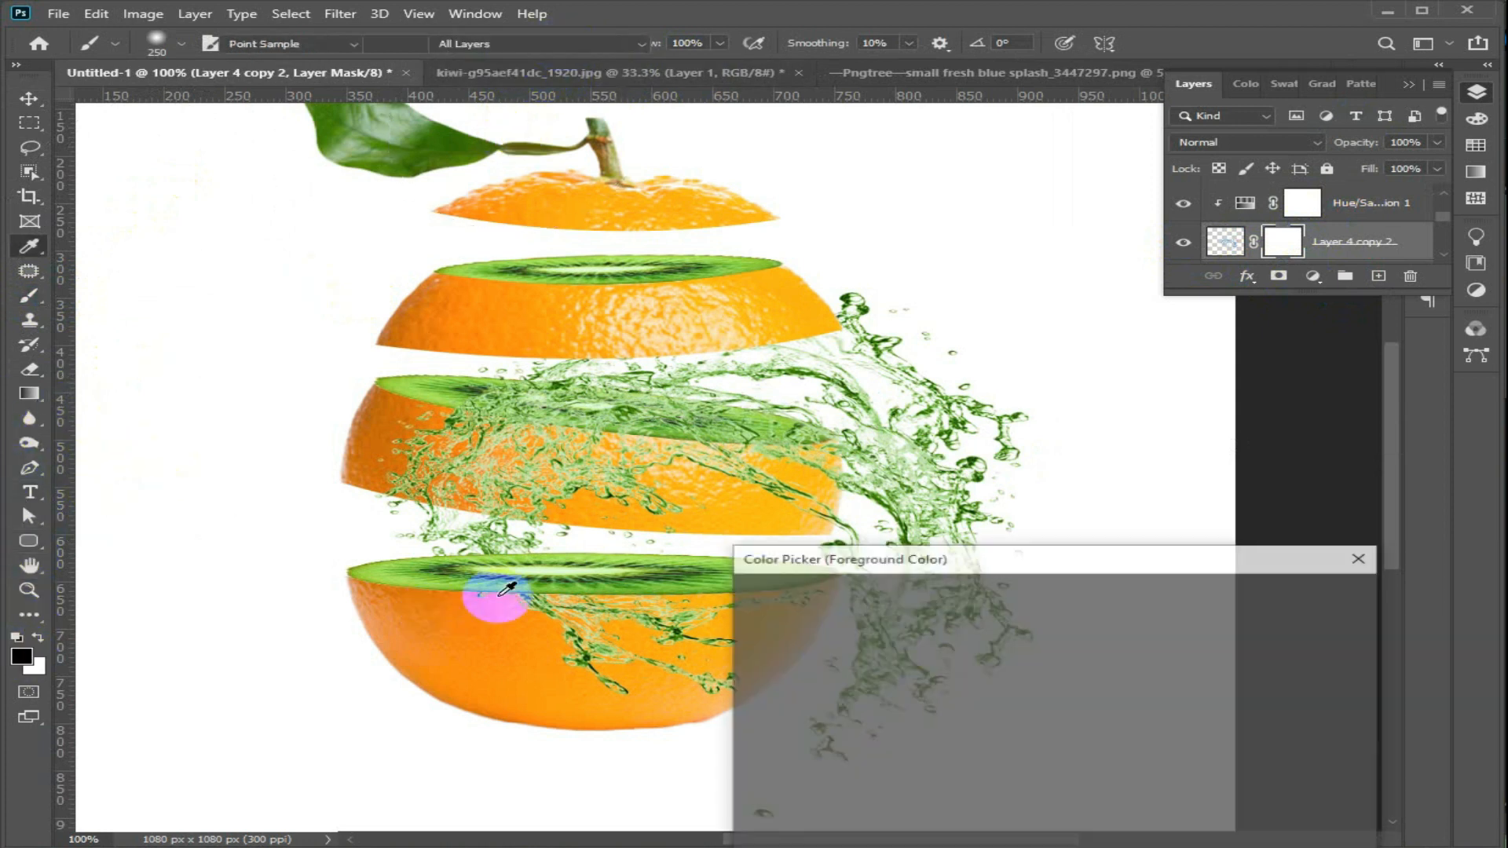
click(1298, 627)
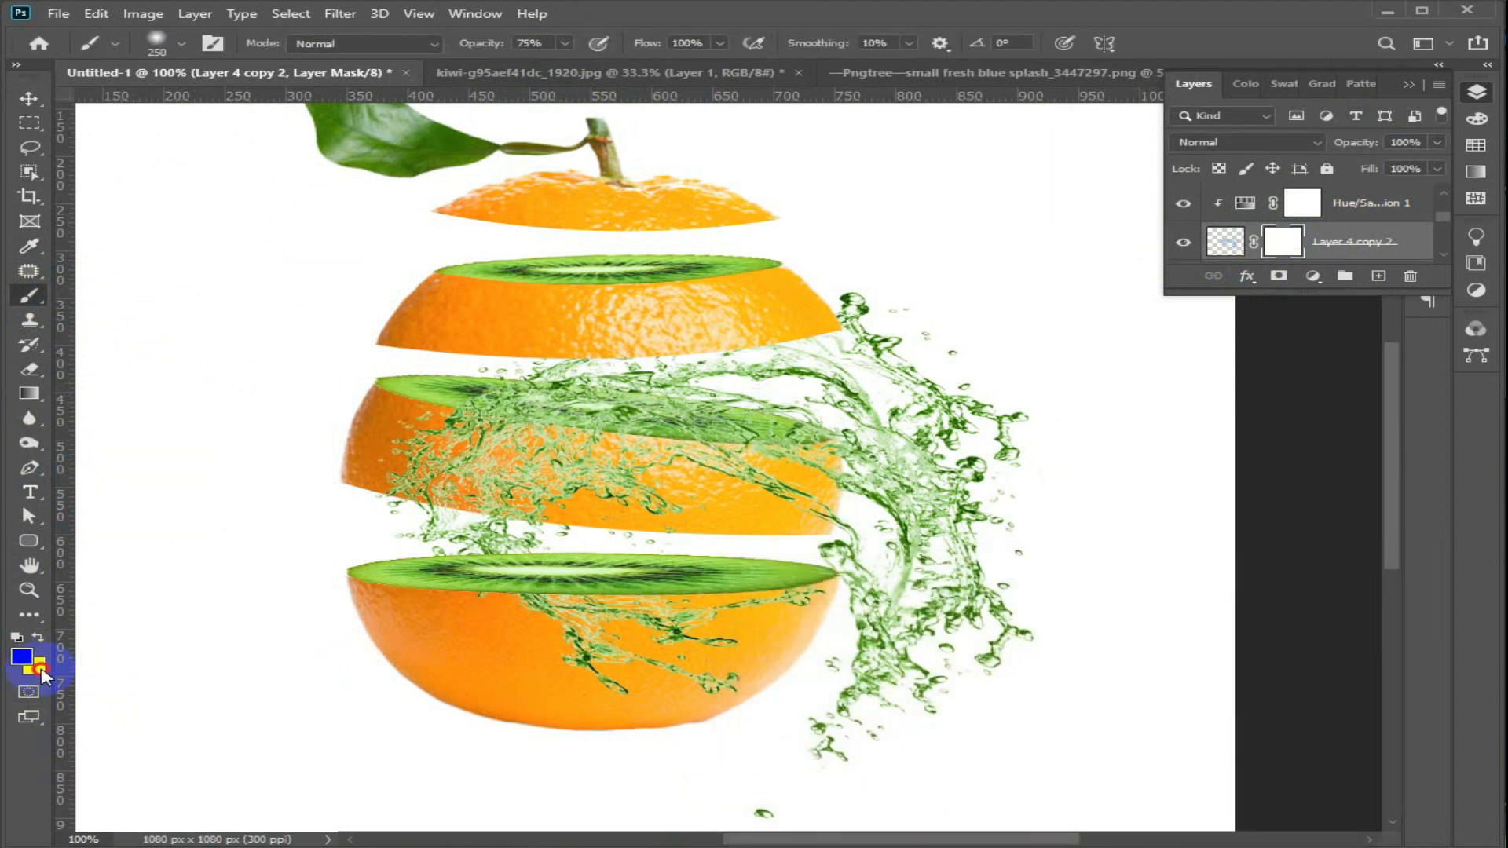
click(37, 667)
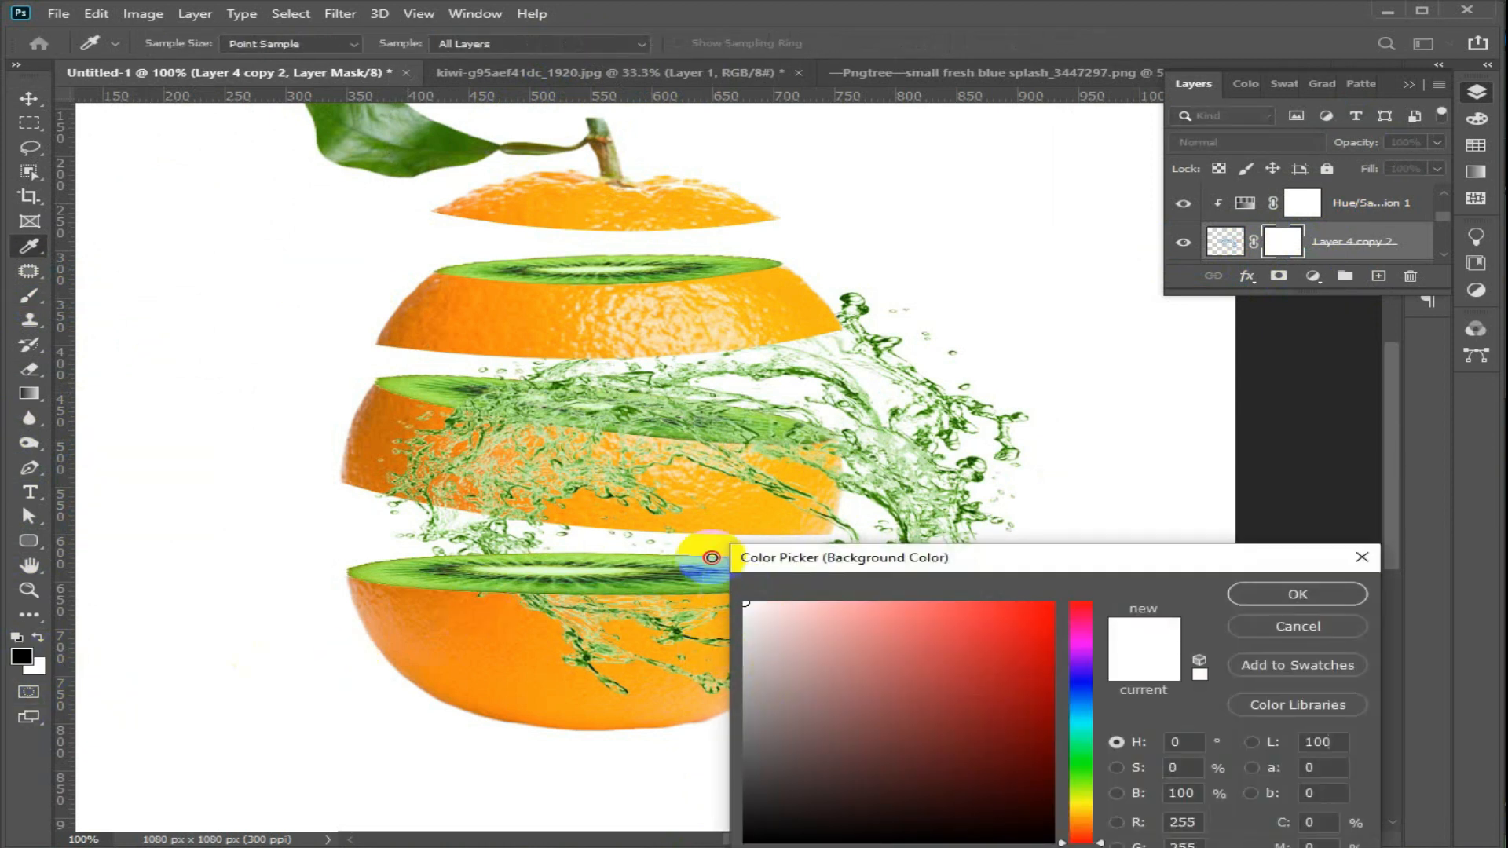
click(1257, 597)
key(b)
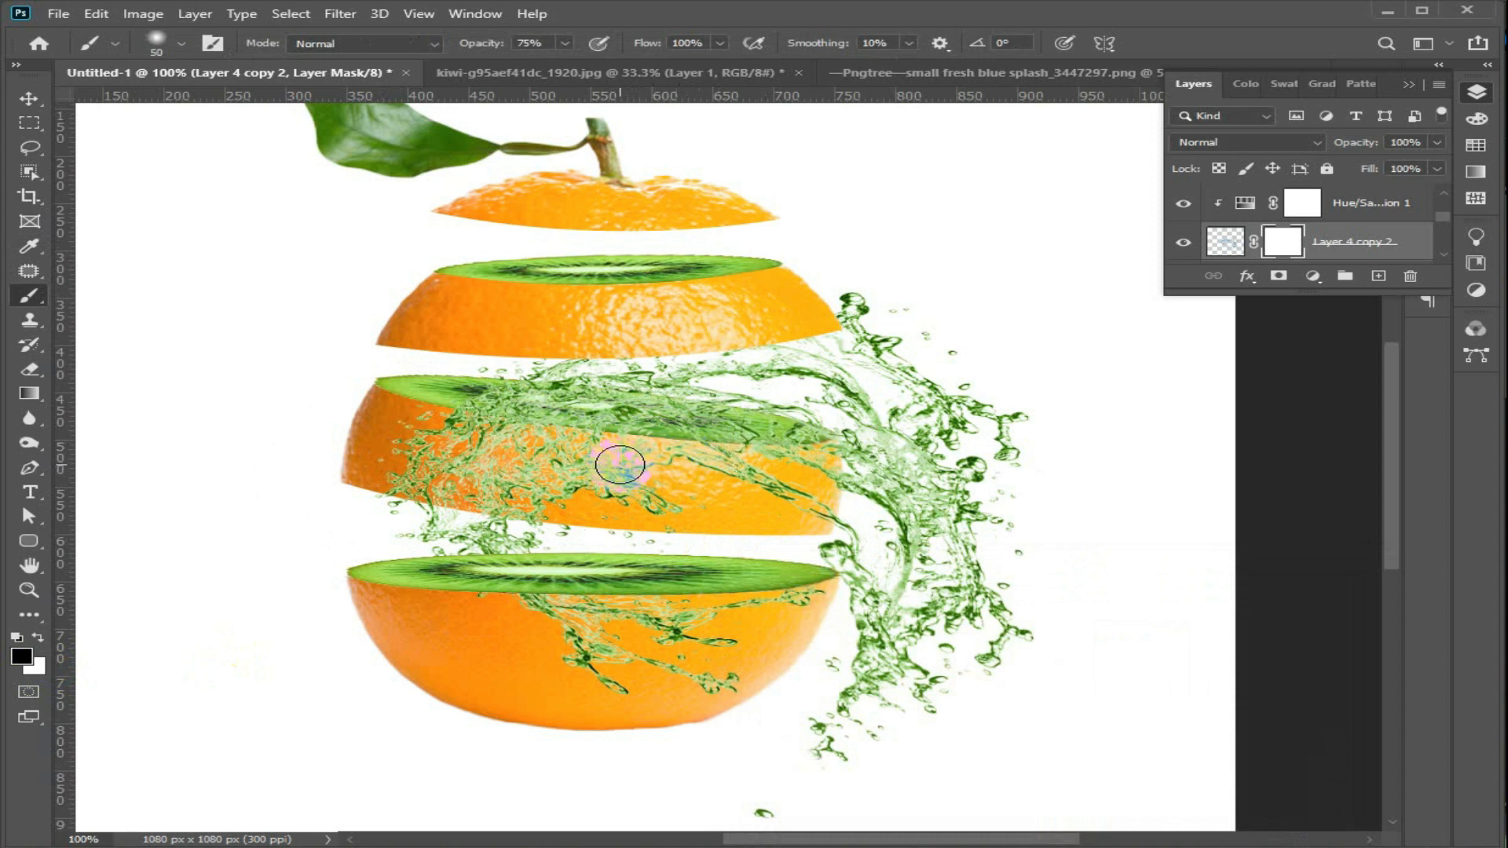
Paint on the mask to hide the splash over the peel of the middle and bottom slices, raising the brush opacity to 100%.
mouse_move(637, 485)
mouse_down()
mouse_move(397, 481)
mouse_move(417, 434)
mouse_move(471, 579)
mouse_move(498, 596)
mouse_move(559, 555)
mouse_up()
click(562, 44)
drag(726, 638, 645, 658)
mouse_move(578, 635)
mouse_down()
mouse_move(546, 610)
mouse_move(615, 710)
mouse_move(769, 605)
mouse_move(776, 638)
mouse_move(731, 648)
mouse_move(664, 606)
mouse_move(804, 594)
mouse_move(738, 579)
mouse_move(686, 495)
mouse_move(465, 437)
mouse_move(709, 476)
mouse_move(663, 472)
mouse_up()
mouse_move(814, 528)
mouse_down()
mouse_move(751, 478)
mouse_move(562, 481)
mouse_up()
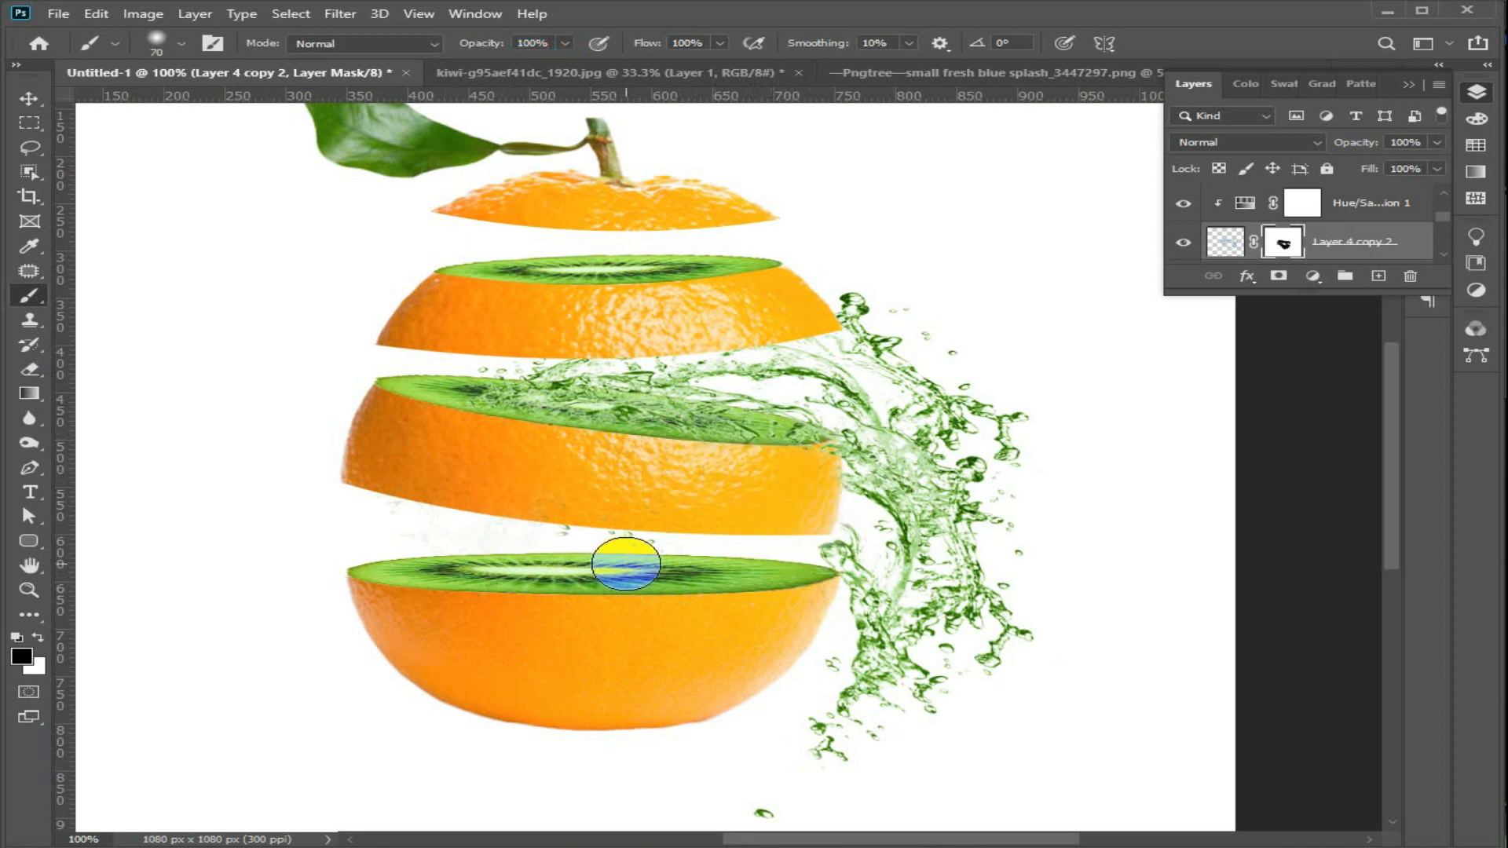
Mask out the splash along the right edge of the middle slice's peel, reducing the brush size to 40.
scroll(712, 573, down, 1)
scroll(1082, 506, up, 2)
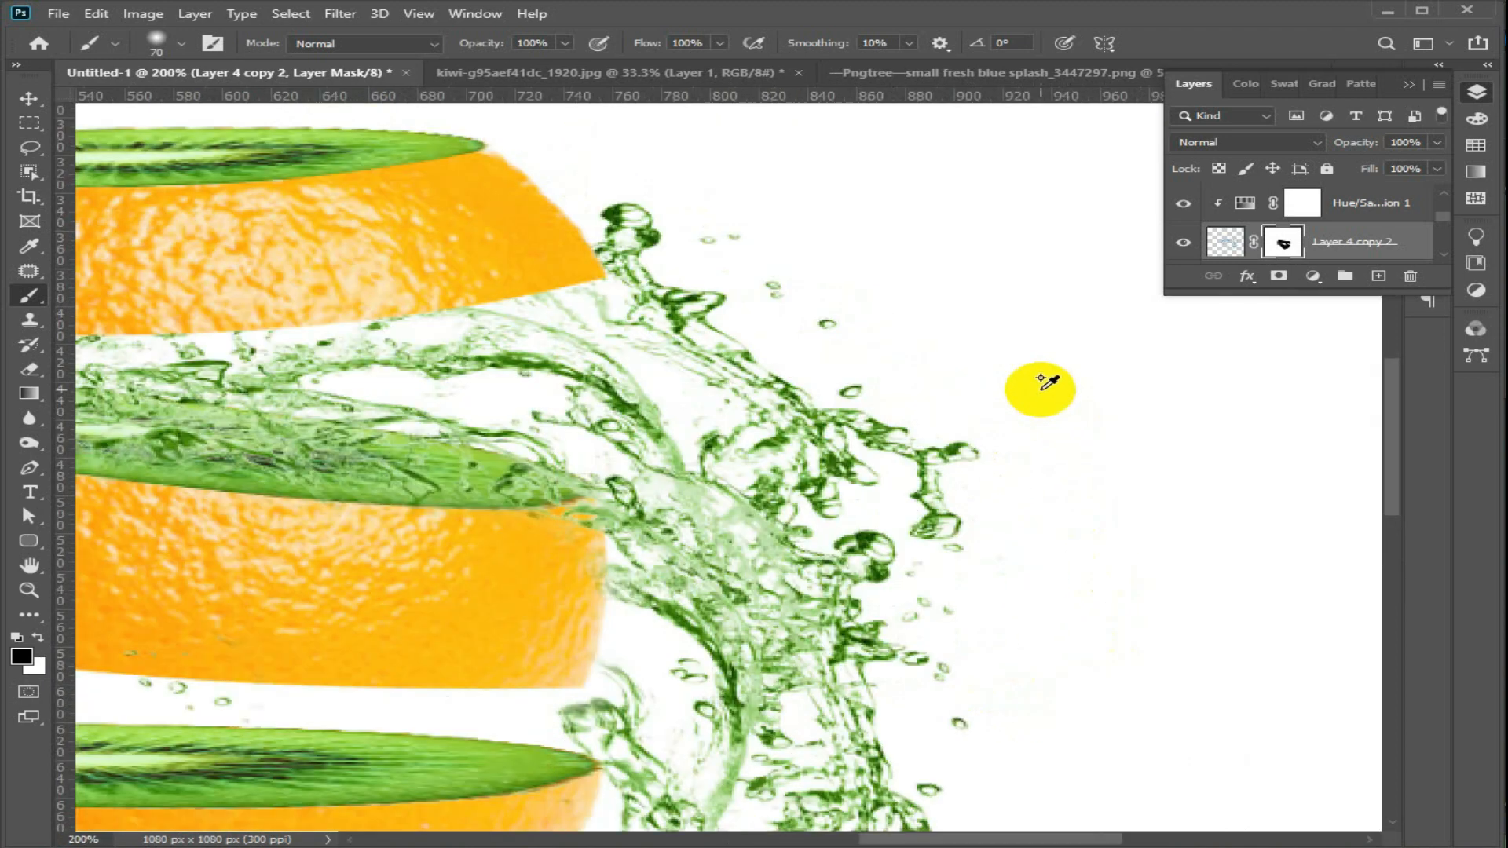
drag(541, 578, 642, 540)
key(bracketleft)
key(bracketleft)
mouse_move(653, 642)
mouse_down()
mouse_move(686, 616)
mouse_move(700, 536)
mouse_move(644, 499)
mouse_move(505, 498)
mouse_move(707, 539)
mouse_up()
scroll(699, 550, down, 2)
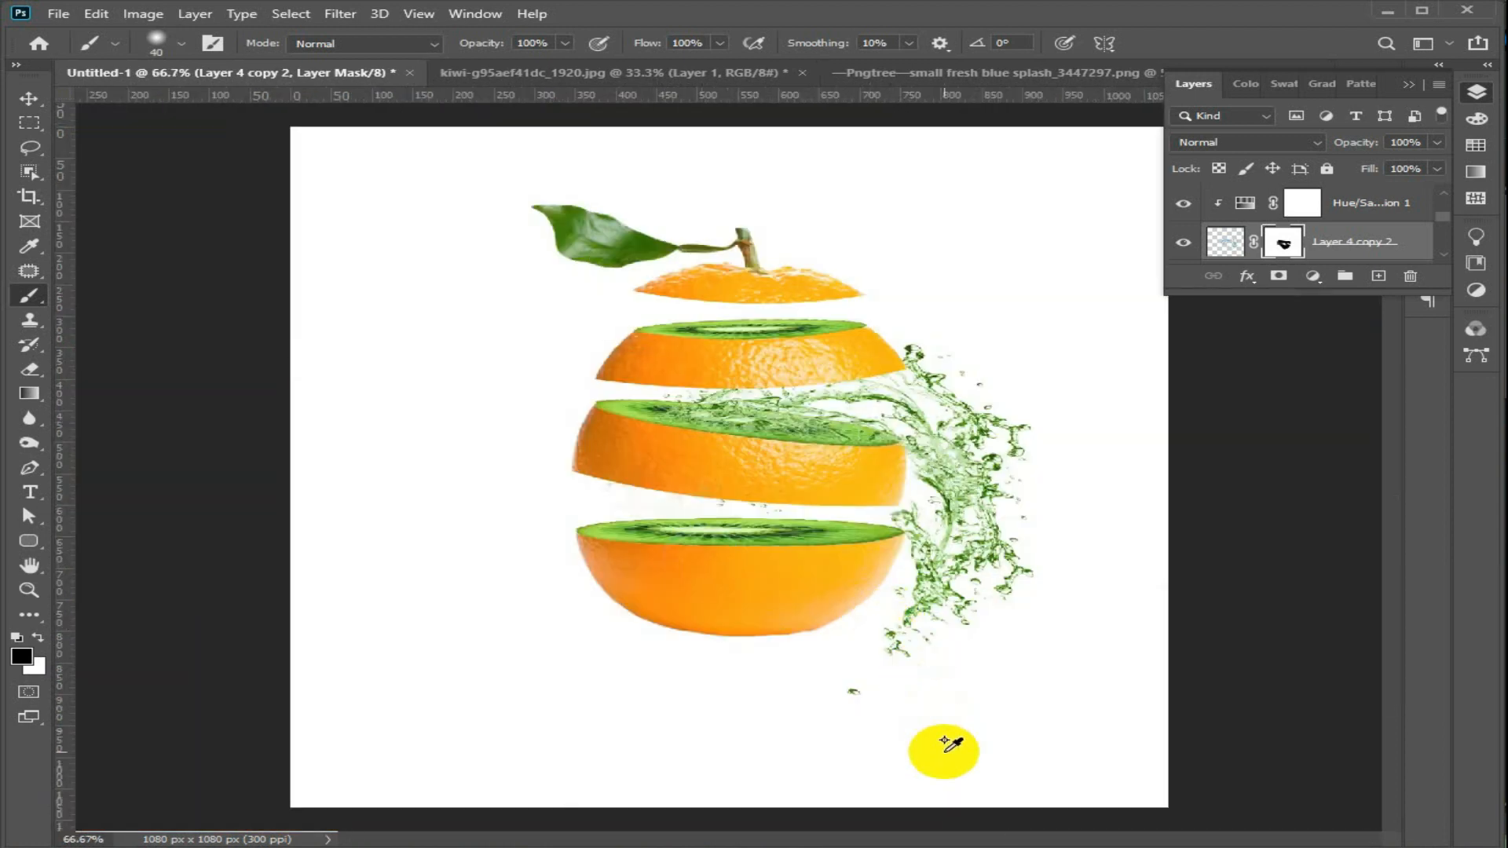
Duplicate the masked splash together with its Hue/Saturation layer to the left side of the orange and start a Free Transform.
click(29, 99)
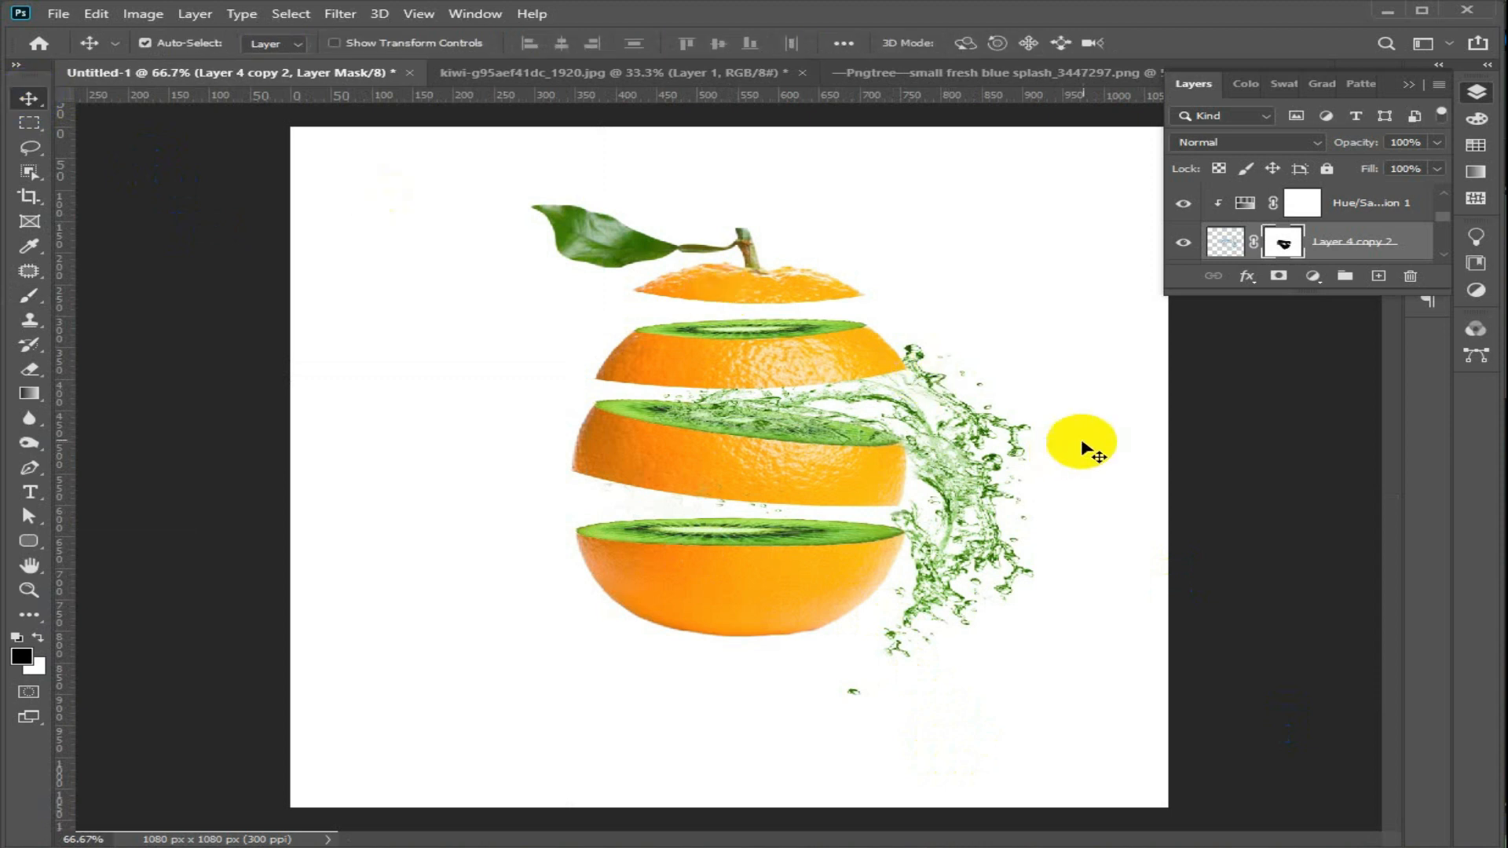
click(1363, 205)
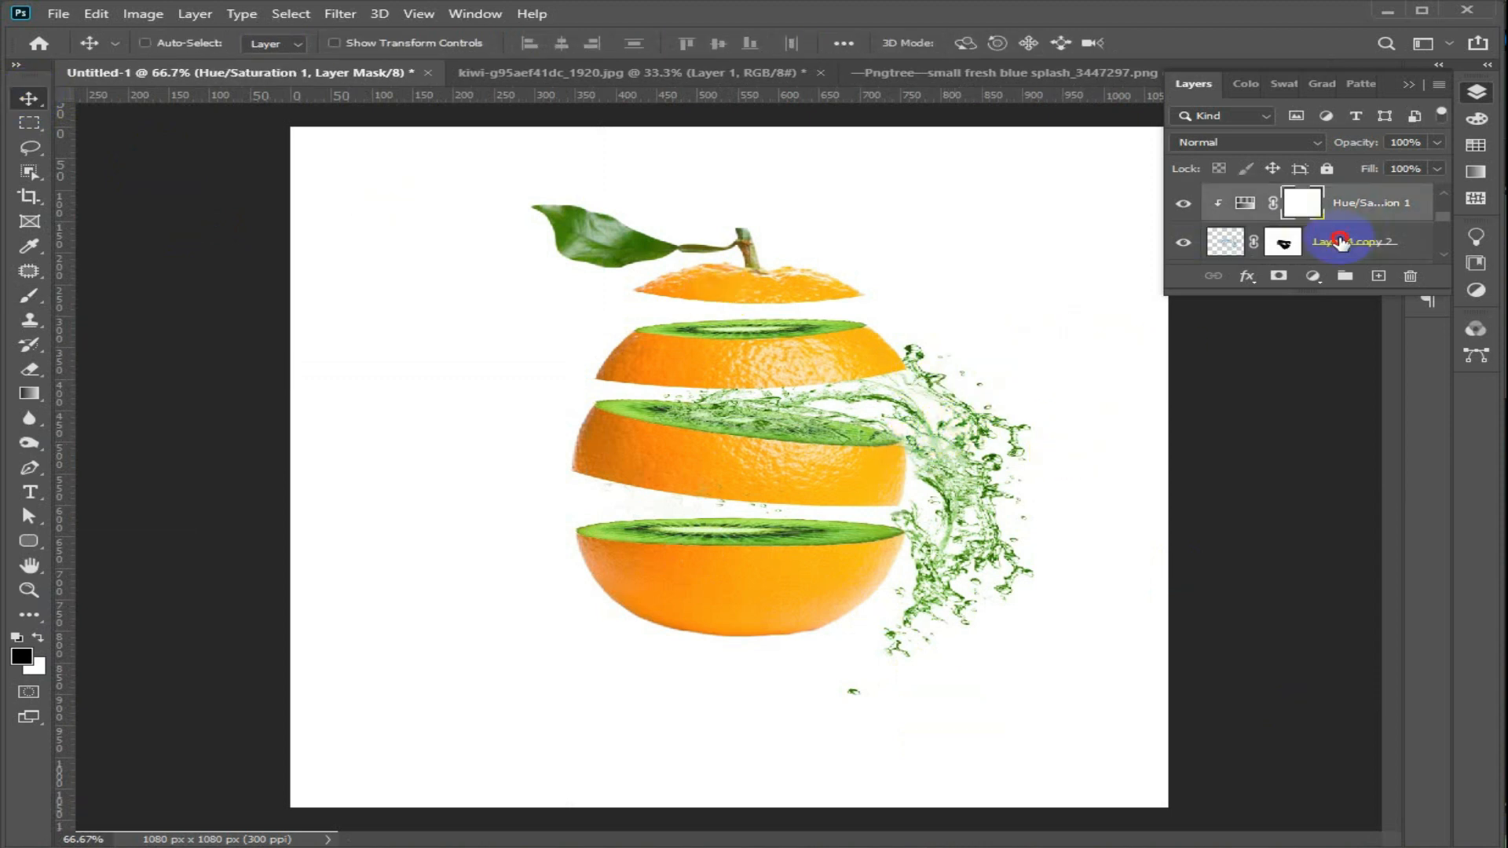
ctrl+click(1342, 242)
click(1213, 276)
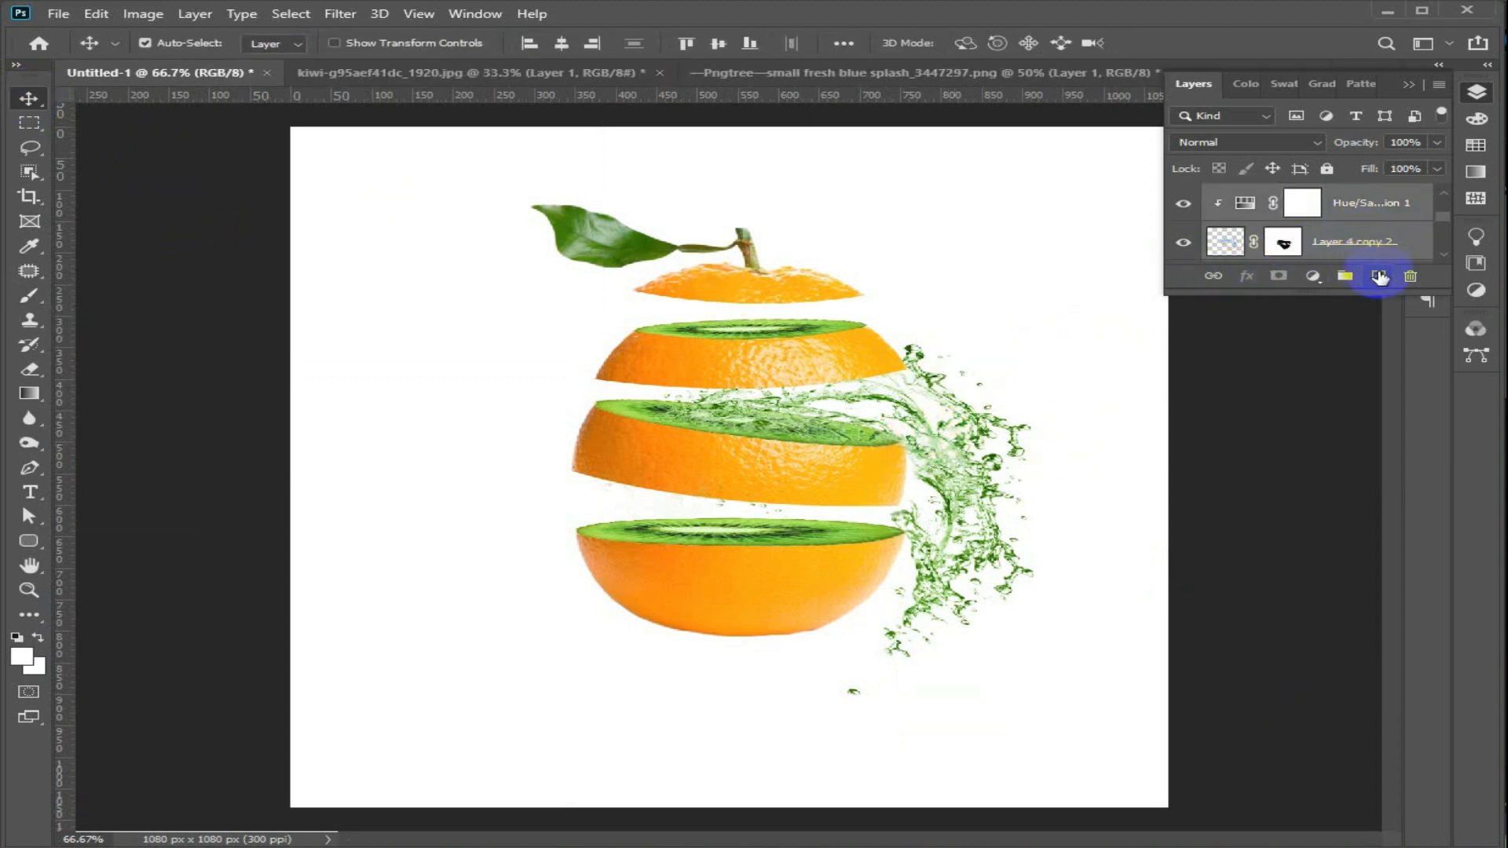
mouse_move(1358, 220)
mouse_down()
mouse_move(1380, 275)
mouse_move(1367, 214)
mouse_up()
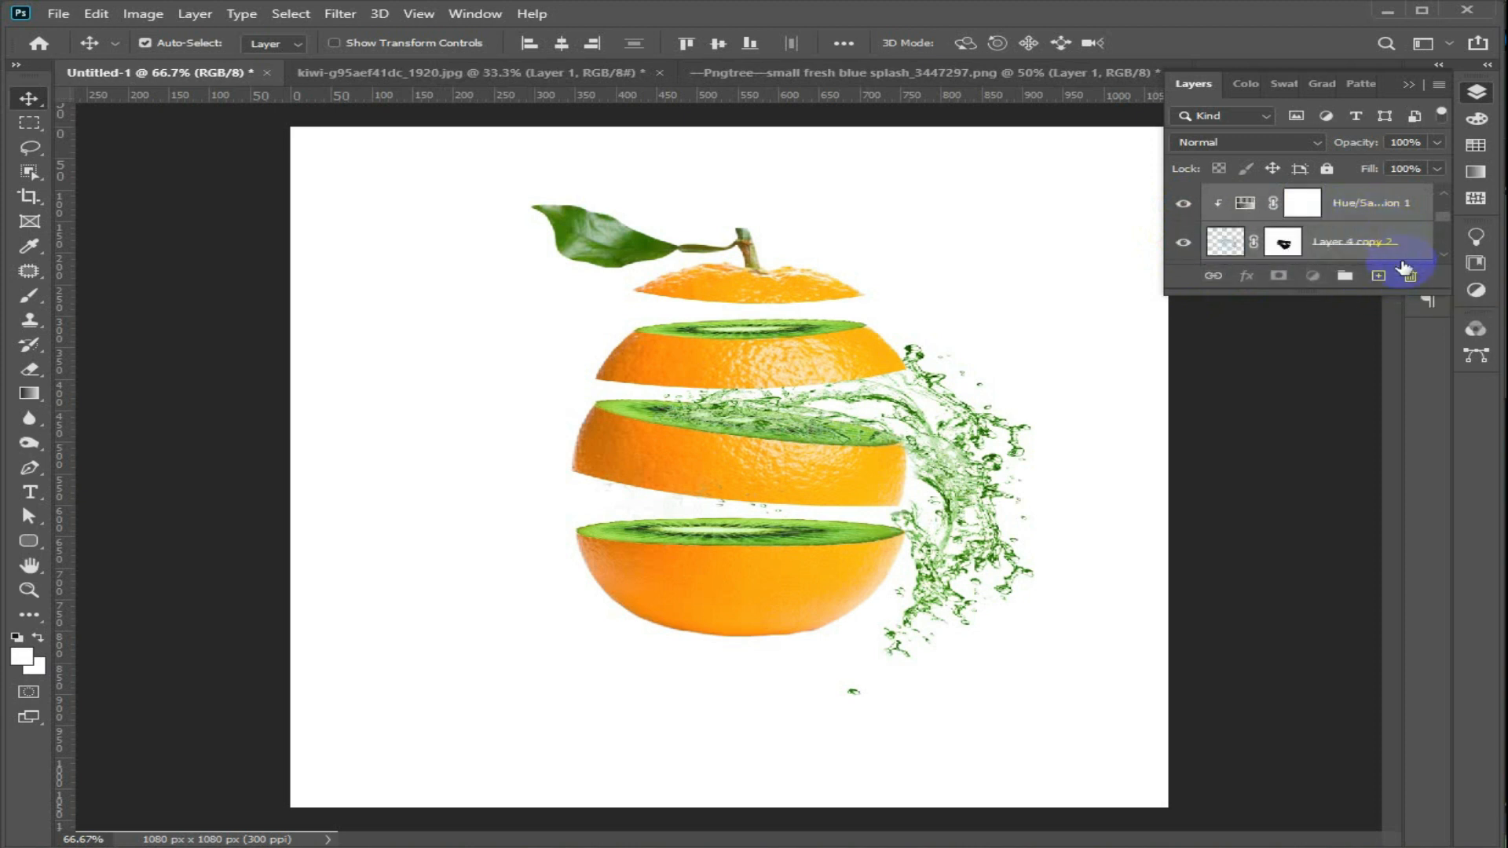
drag(947, 485, 606, 503)
key(ctrl+t)
Try flipping the duplicated splash vertically and horizontally.
right_click(525, 493)
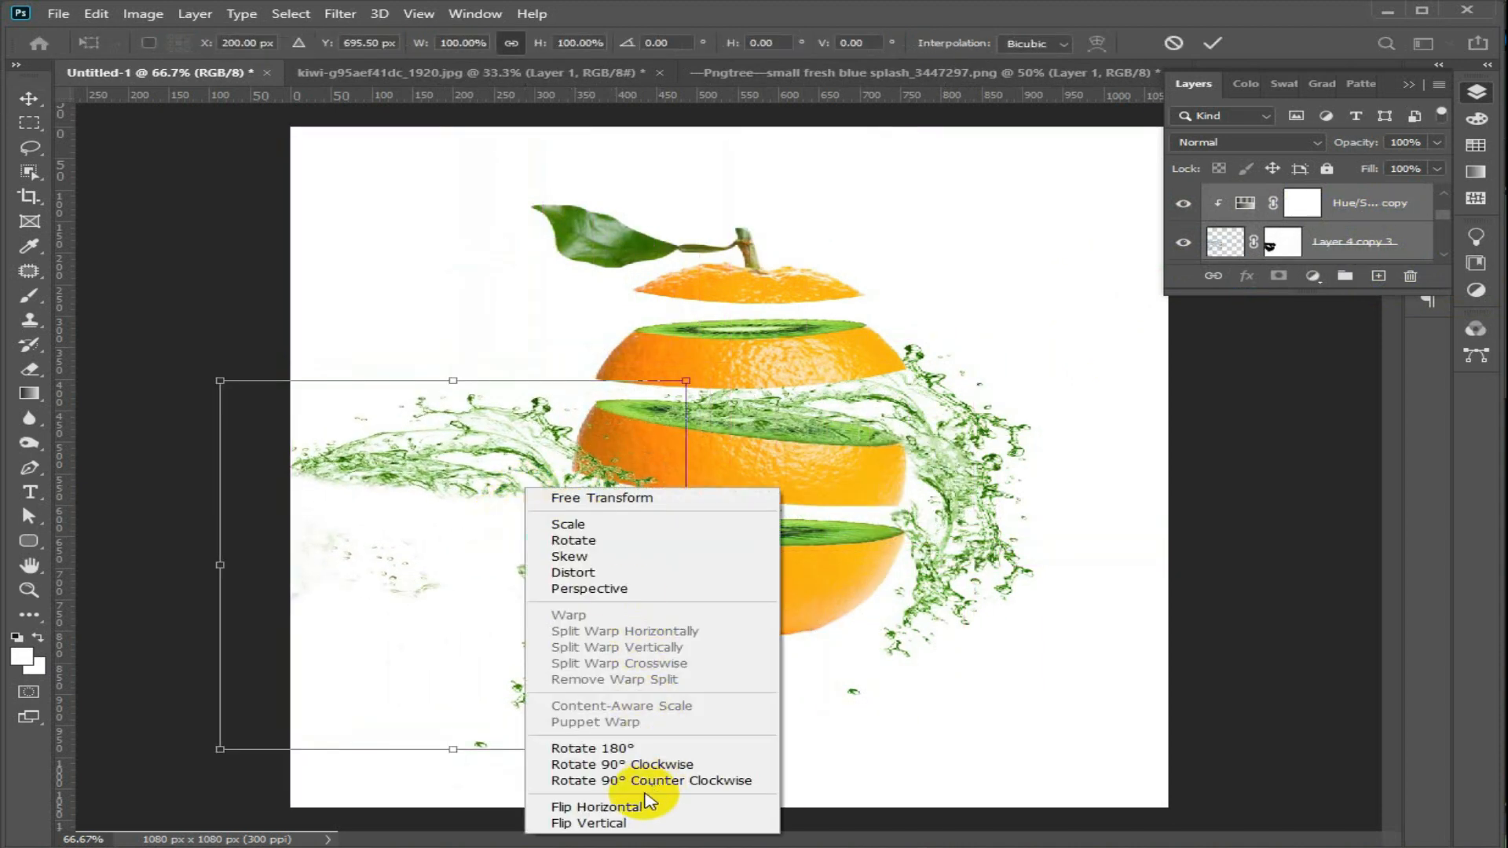
click(656, 823)
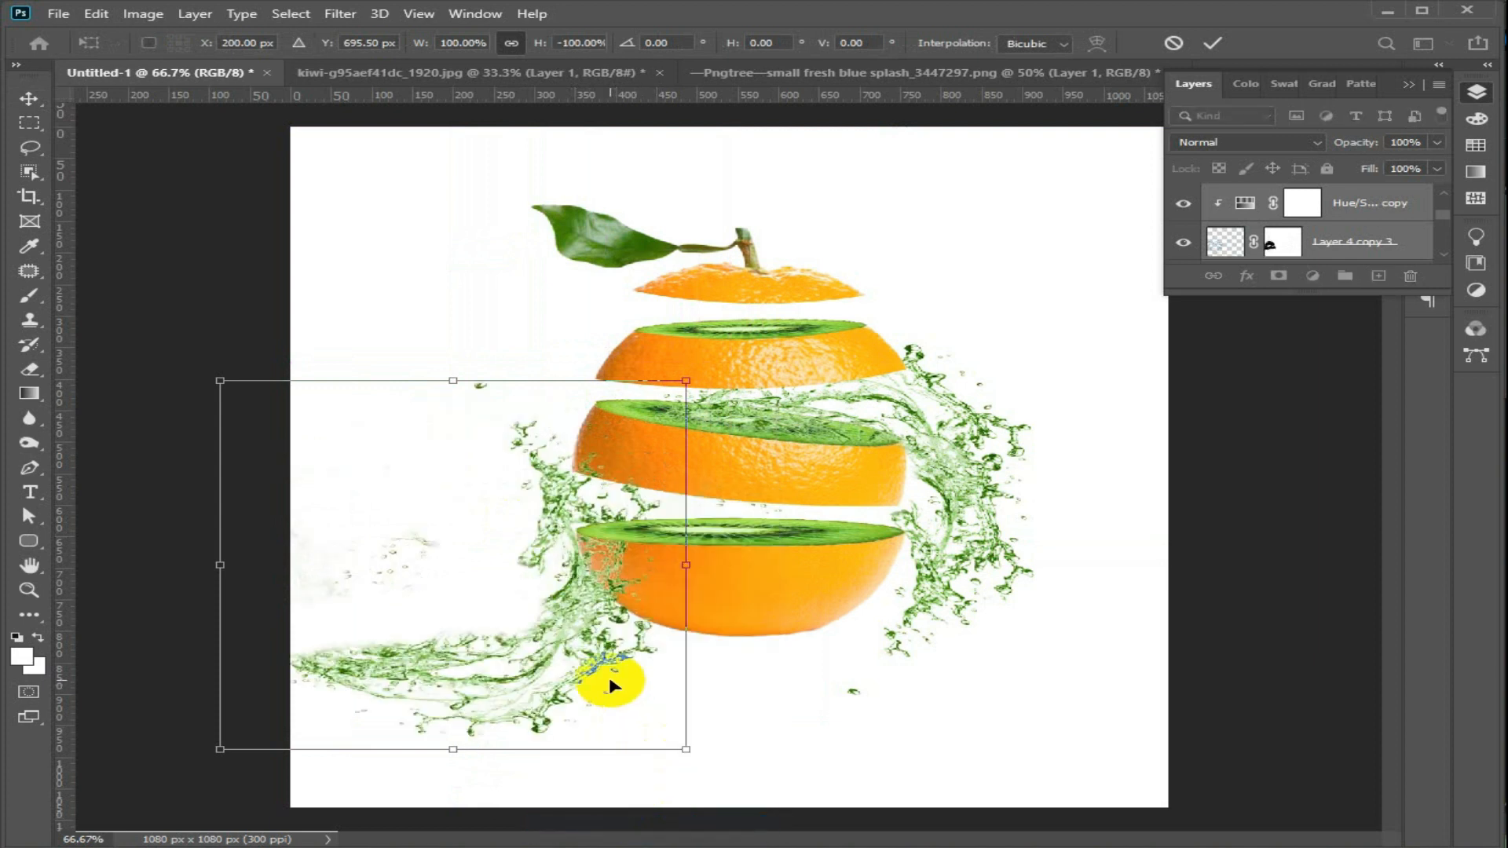
right_click(563, 660)
click(685, 638)
Try rotating the duplicated splash to -93.67° and moving it onto the upper slices.
drag(337, 539, 457, 455)
drag(822, 291, 1027, 644)
drag(475, 445, 571, 375)
drag(811, 162, 886, 256)
mouse_move(564, 303)
mouse_down()
mouse_move(529, 346)
mouse_move(542, 313)
mouse_up()
drag(900, 236, 916, 239)
mouse_move(551, 344)
mouse_down()
mouse_move(529, 340)
mouse_move(551, 353)
mouse_up()
Flip the rotated splash copy horizontally and vertically.
right_click(516, 366)
click(622, 681)
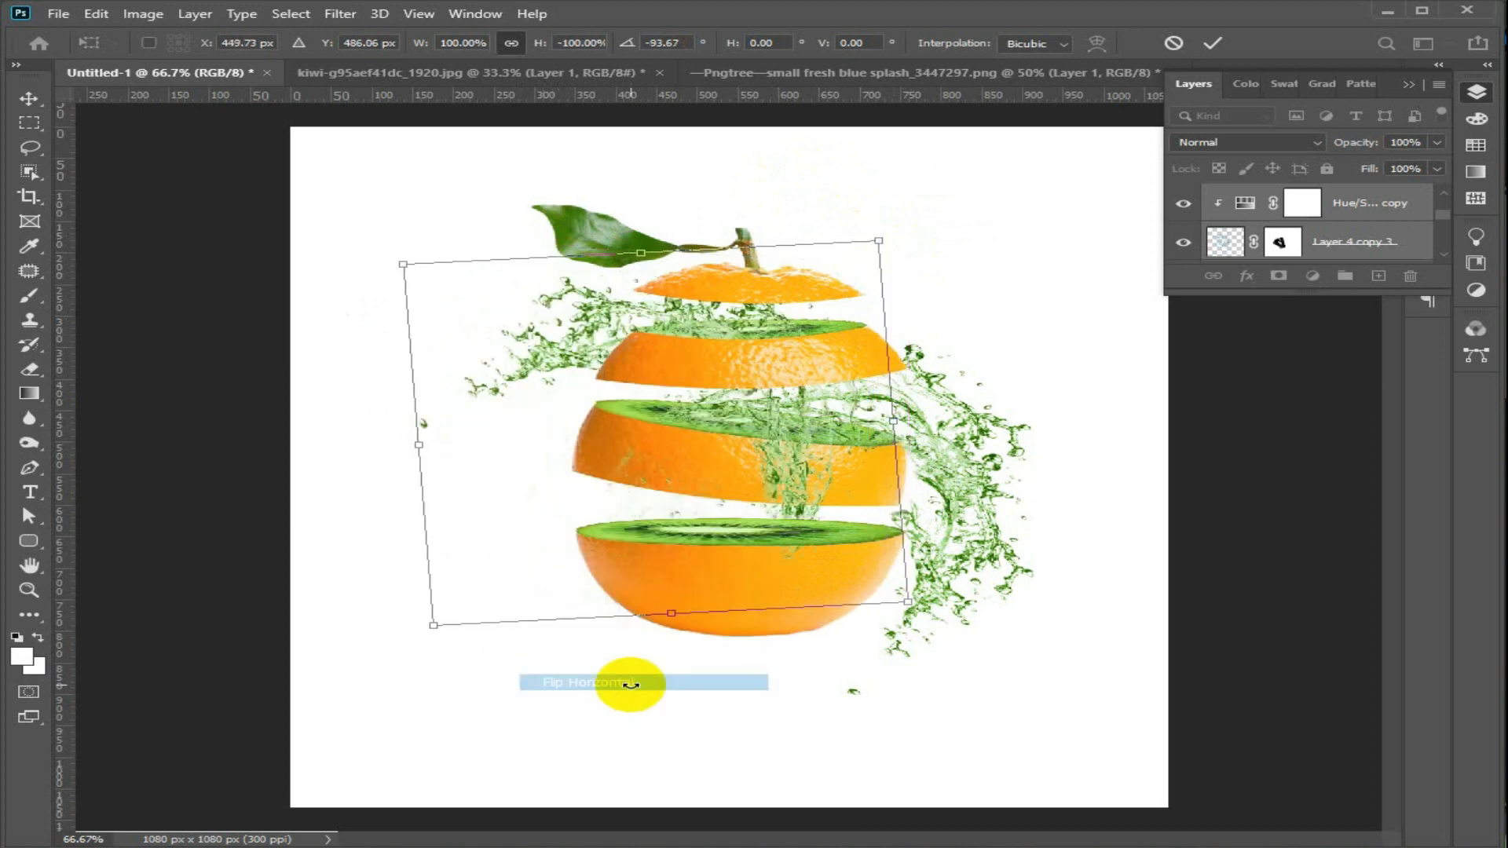
right_click(610, 333)
click(717, 662)
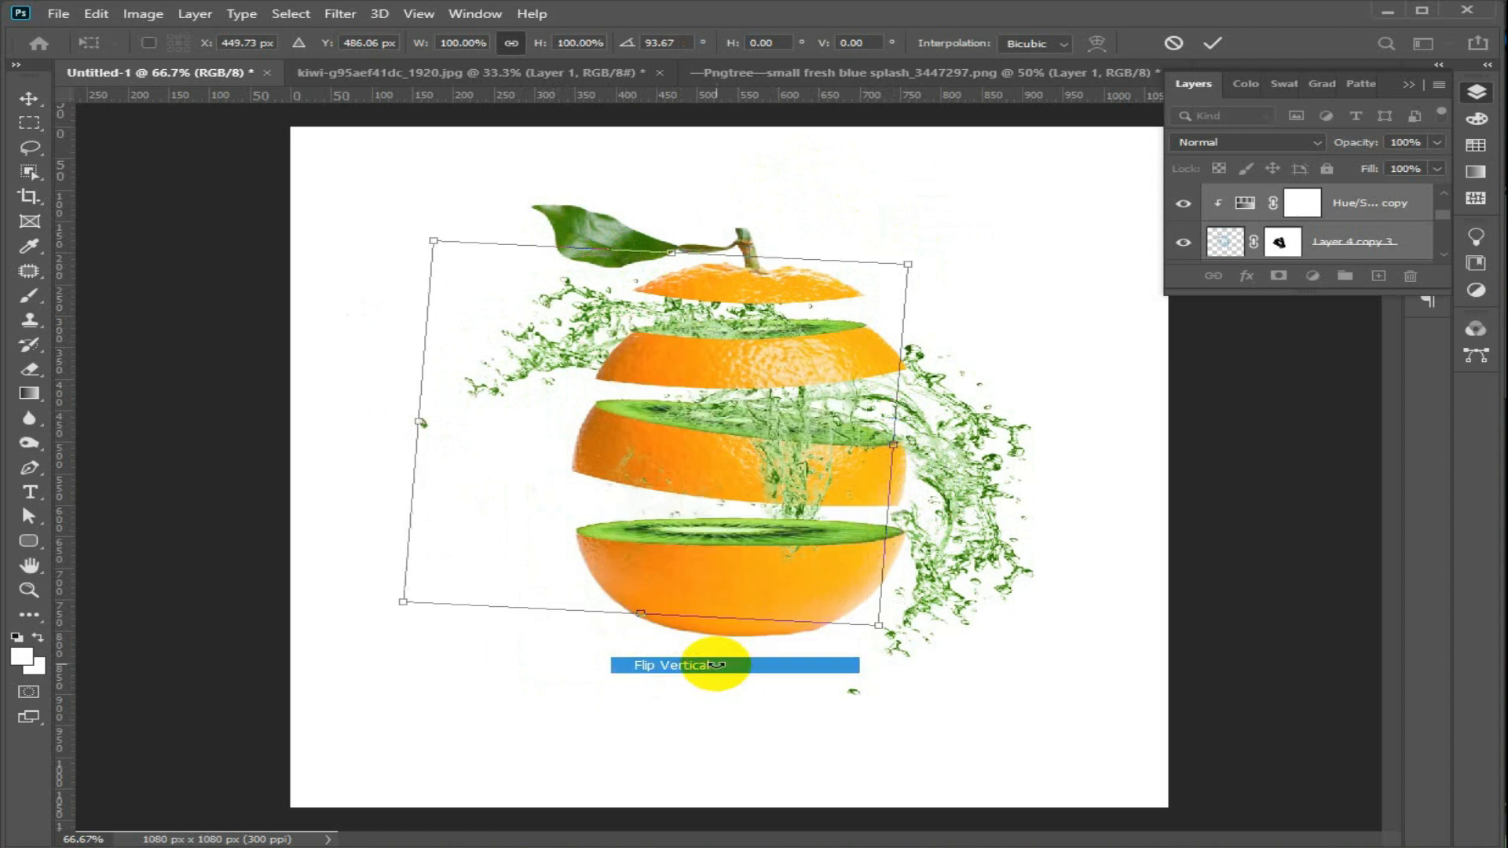
Move the splash copy to the left of the orange, flip it horizontally and rotate it to about 172°.
drag(795, 443, 595, 410)
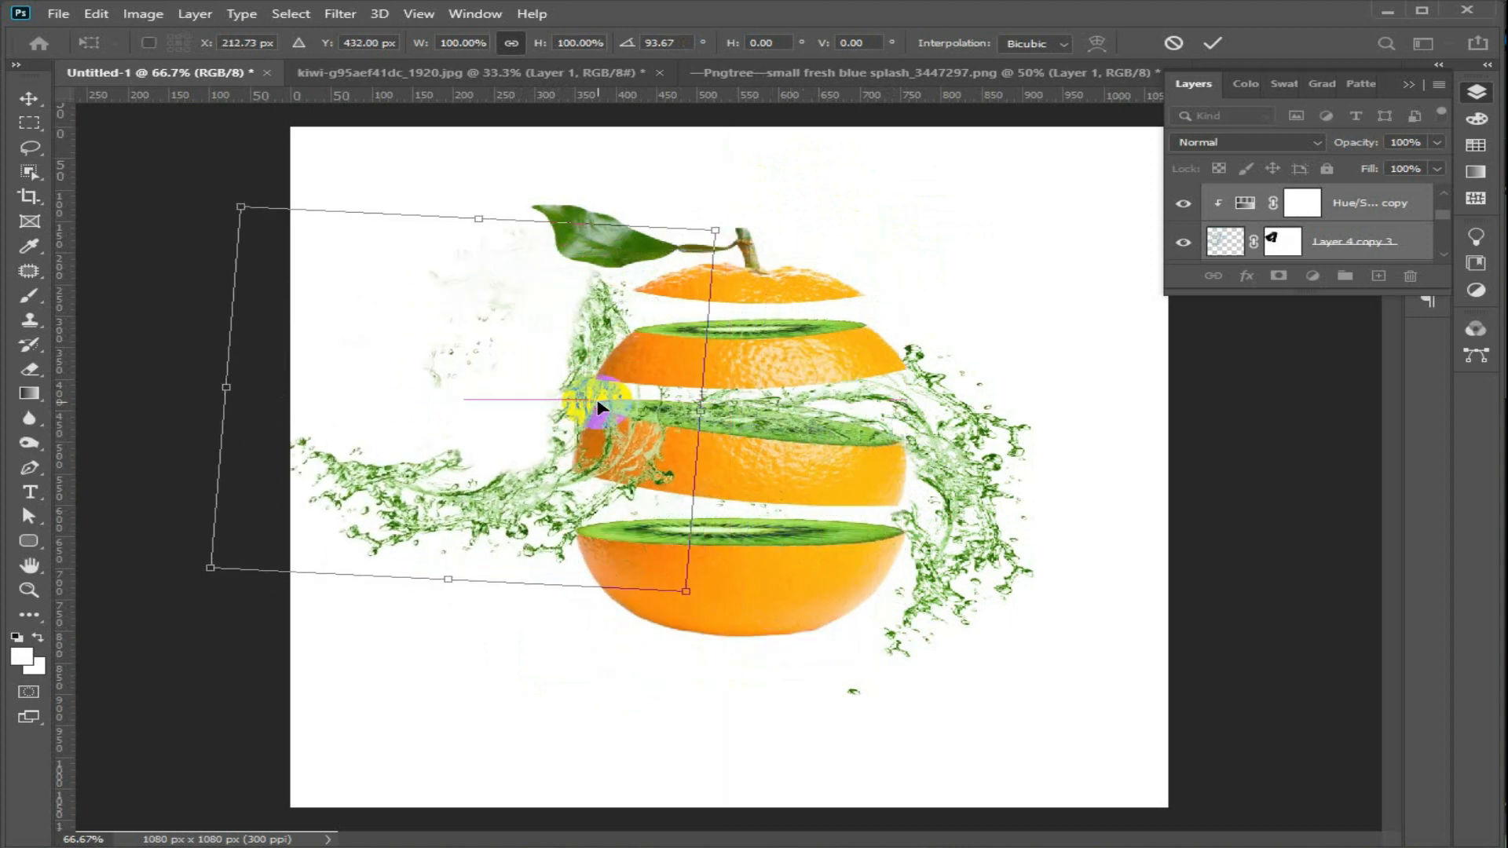
right_click(592, 416)
click(711, 736)
drag(690, 196, 851, 629)
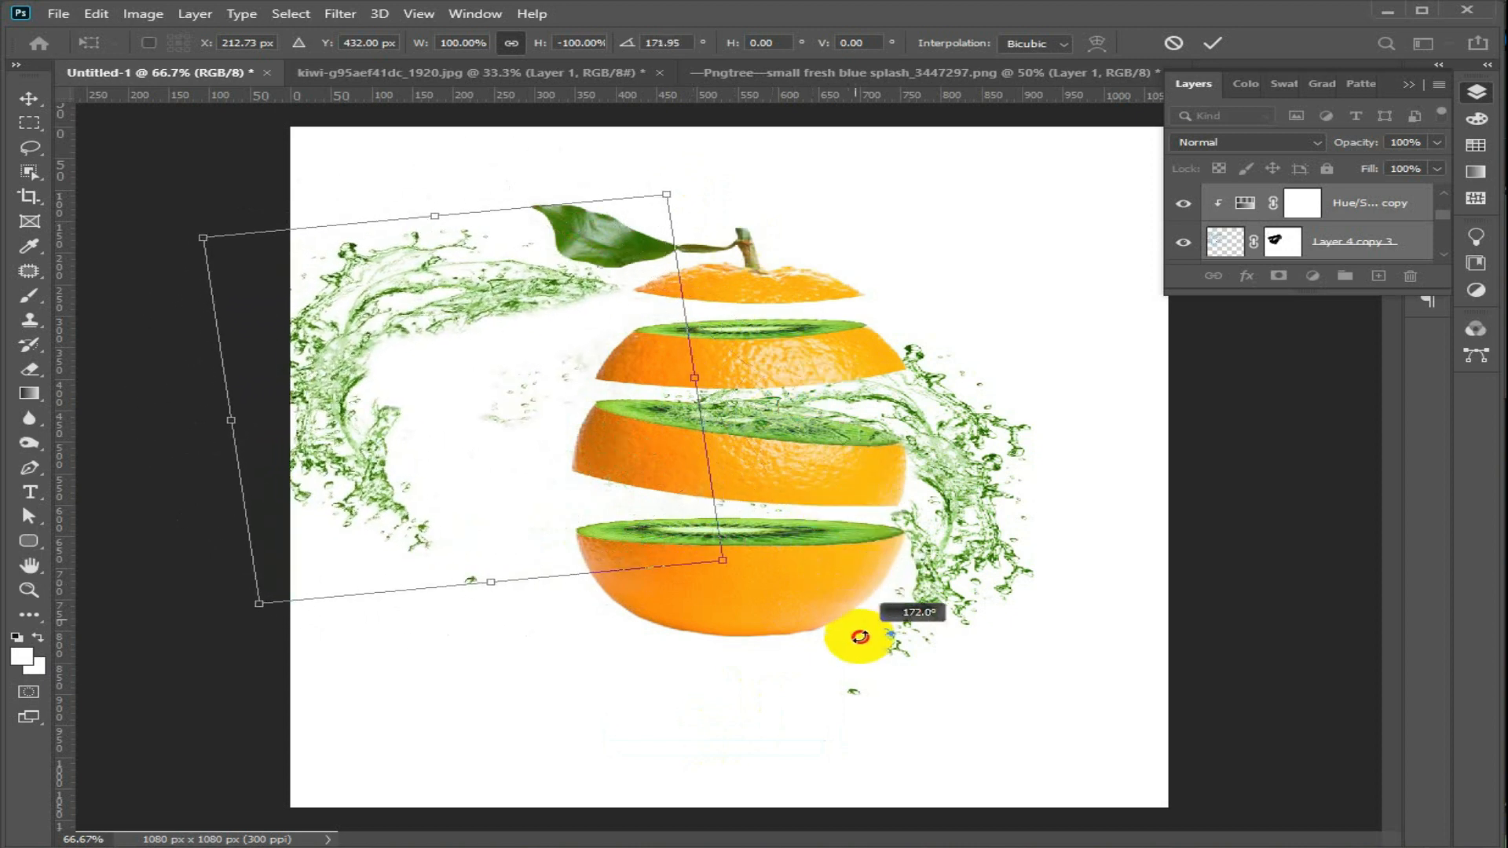
Rotate the splash copy to -164.55° and position it over the upper slice so it curves around the orange's left side.
drag(557, 315, 676, 337)
drag(828, 276, 883, 211)
mouse_move(572, 332)
mouse_down()
mouse_move(581, 402)
mouse_move(583, 355)
mouse_move(601, 340)
mouse_up()
drag(927, 232, 974, 312)
drag(532, 365, 505, 302)
scroll(658, 318, up, 1)
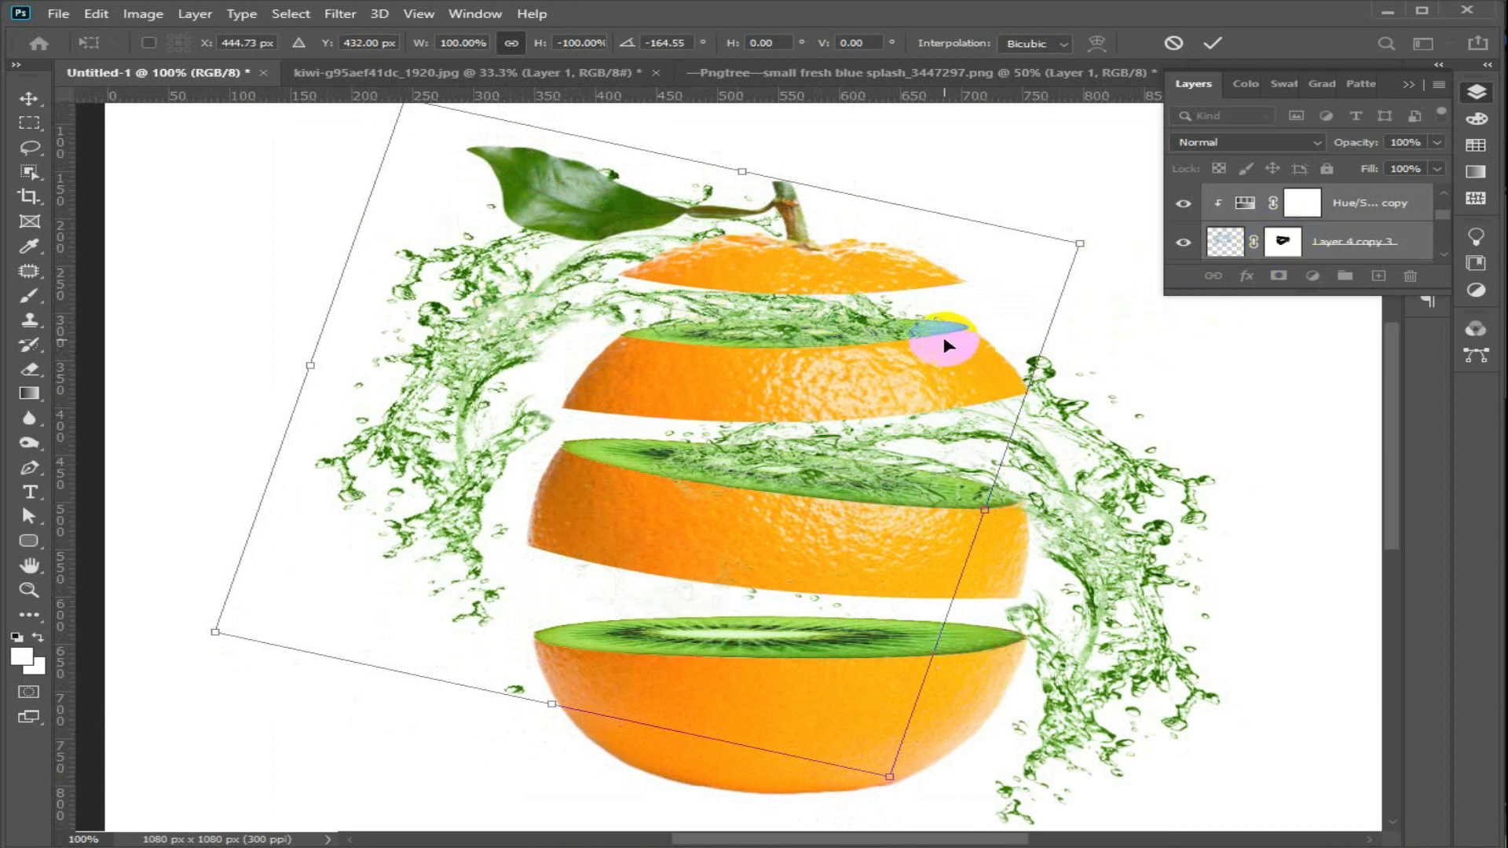
scroll(1336, 276, up, 2)
click(1210, 46)
Bring the splash copy and its Hue/Saturation layer to the top of the layer stack and shift them slightly left.
scroll(1364, 202, down, 2)
scroll(1368, 208, up, 2)
drag(1354, 197, 1324, 189)
drag(592, 332, 549, 326)
drag(873, 388, 860, 388)
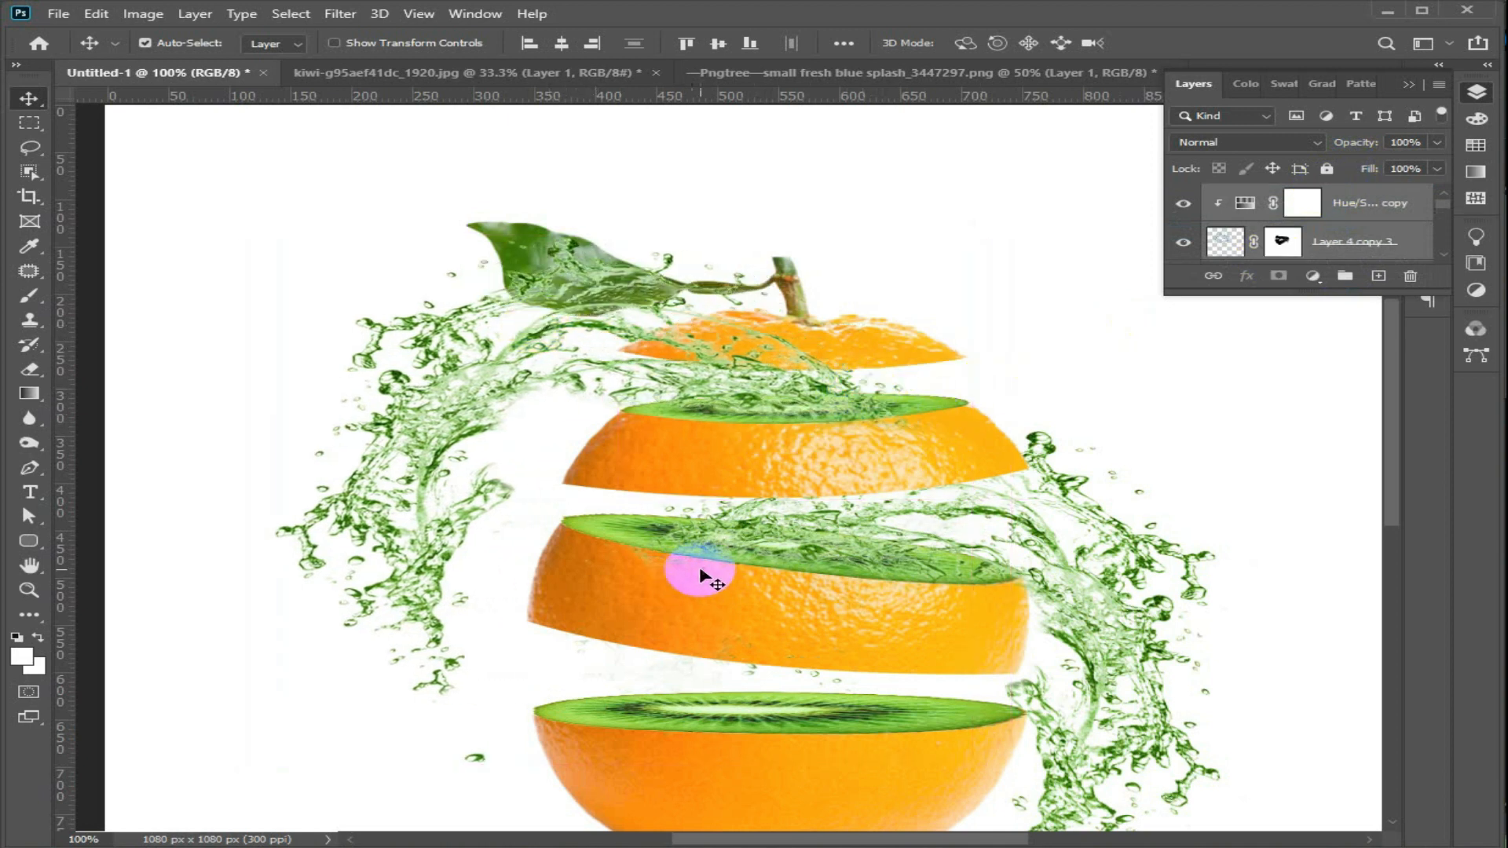
Move the upper-left splash and its Hue/Saturation layer about 46 px right and 15 px down, closer to the orange.
key(ctrl+minus)
key(ctrl+minus)
key(ctrl+minus)
key(ctrl+plus)
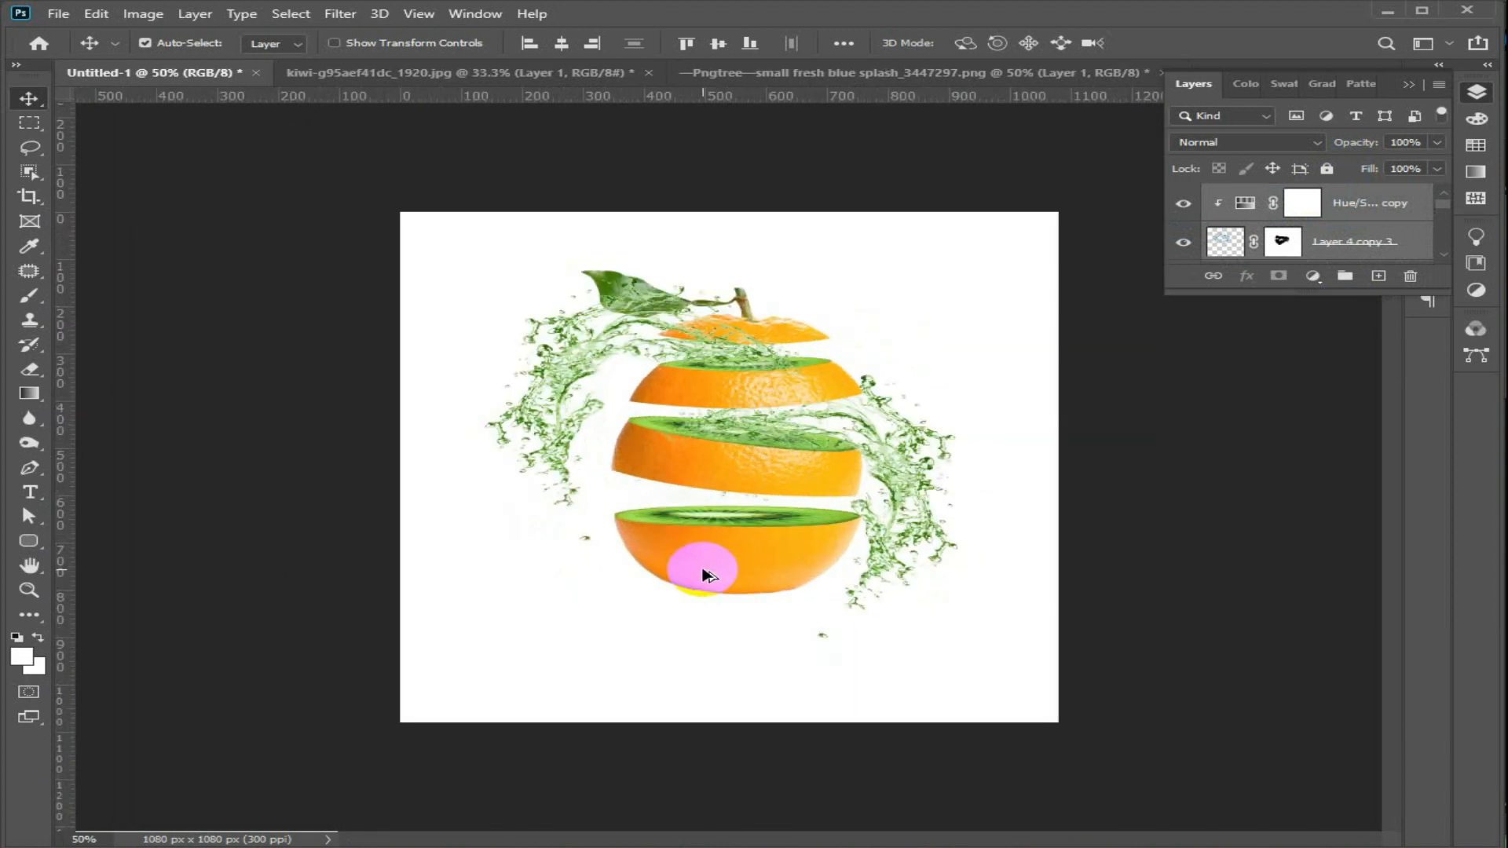
drag(556, 407, 584, 411)
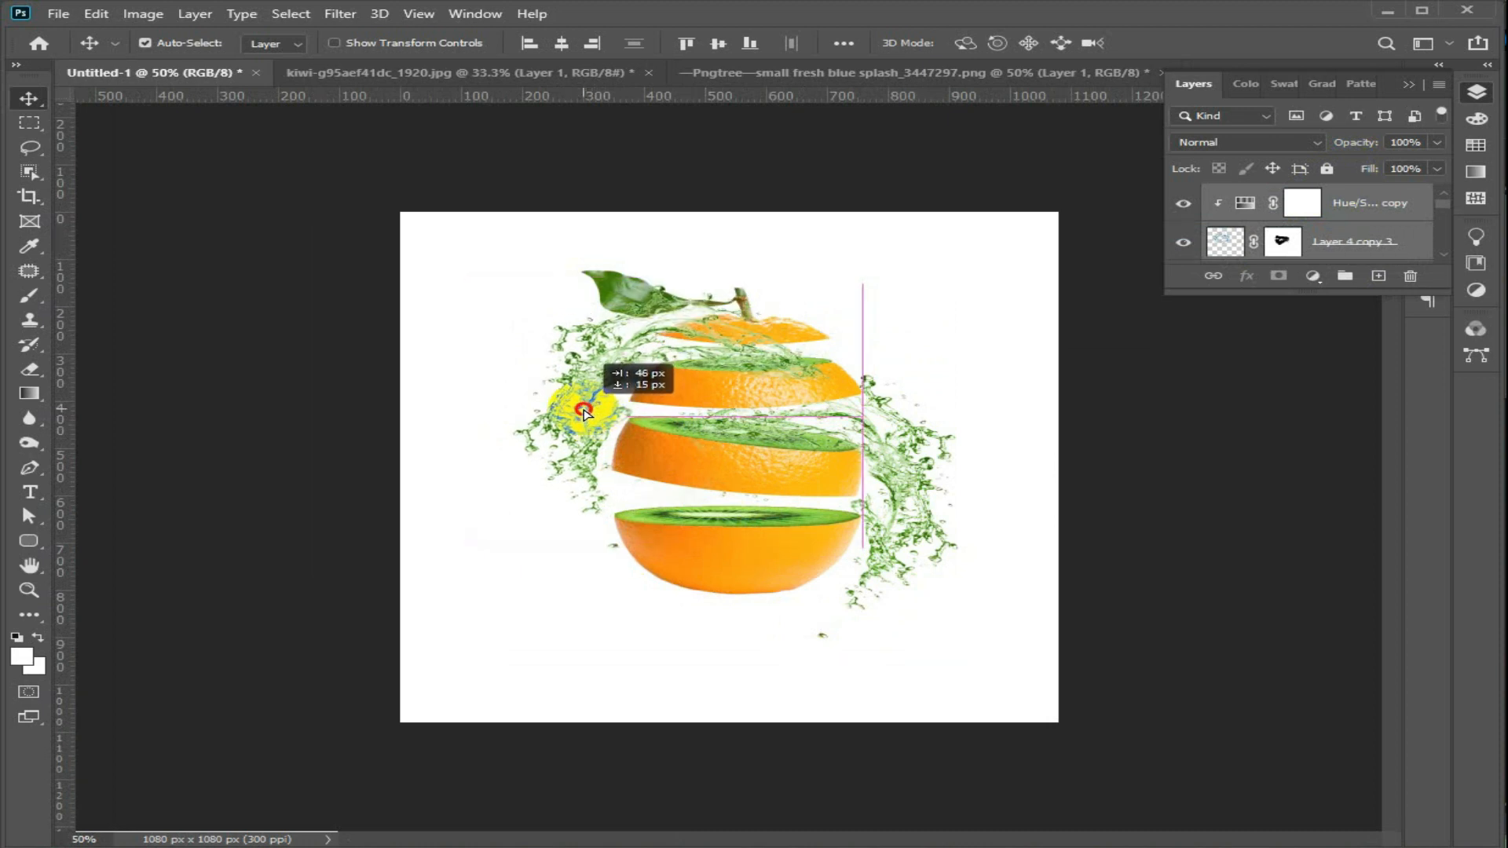
Add a new empty layer directly above the white background layer, Layer 0.
right_click(899, 255)
click(970, 289)
key(b)
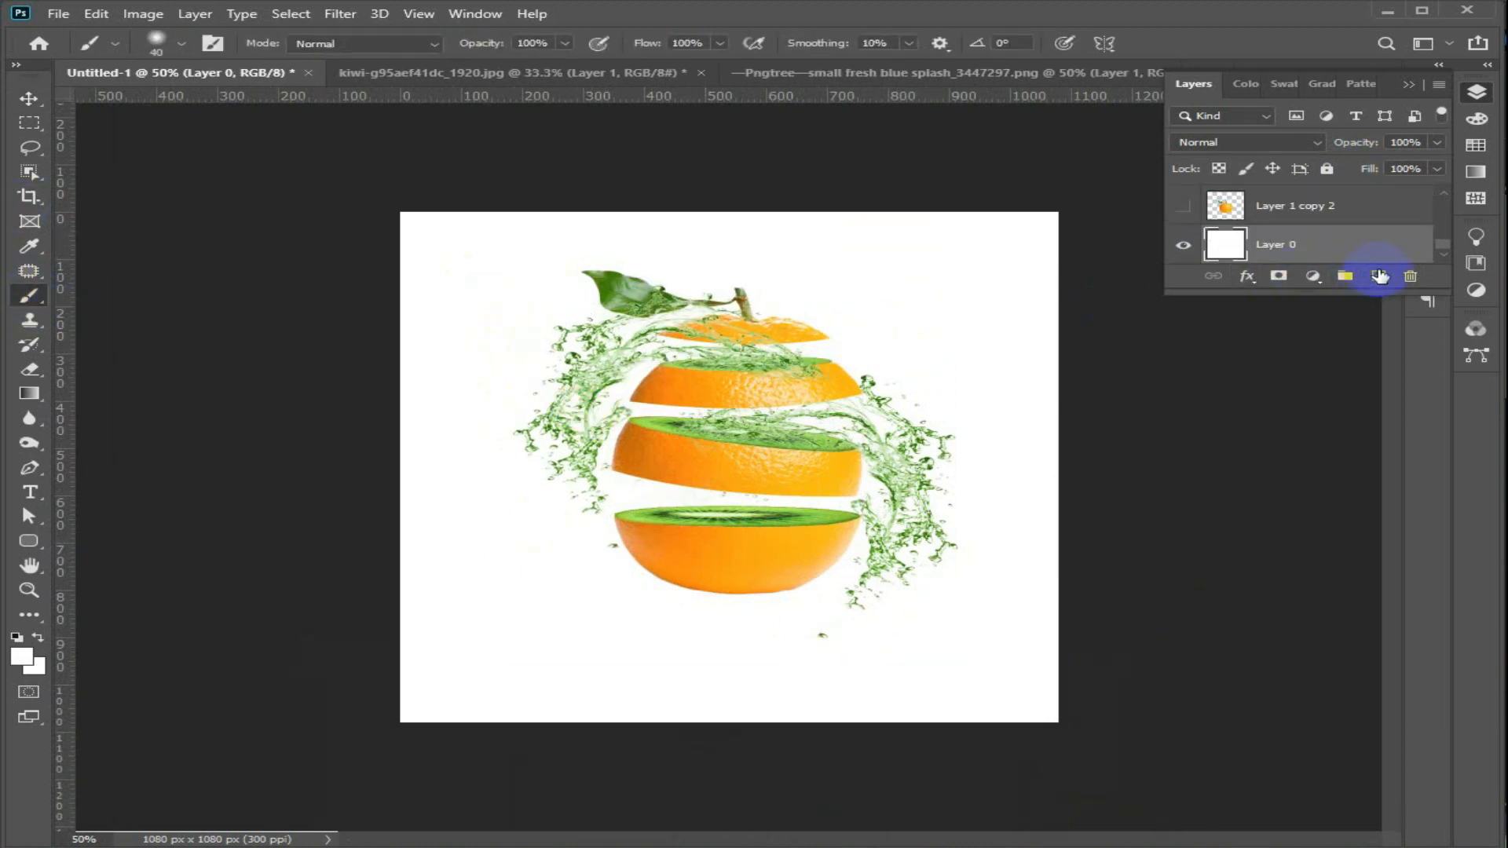
click(1379, 275)
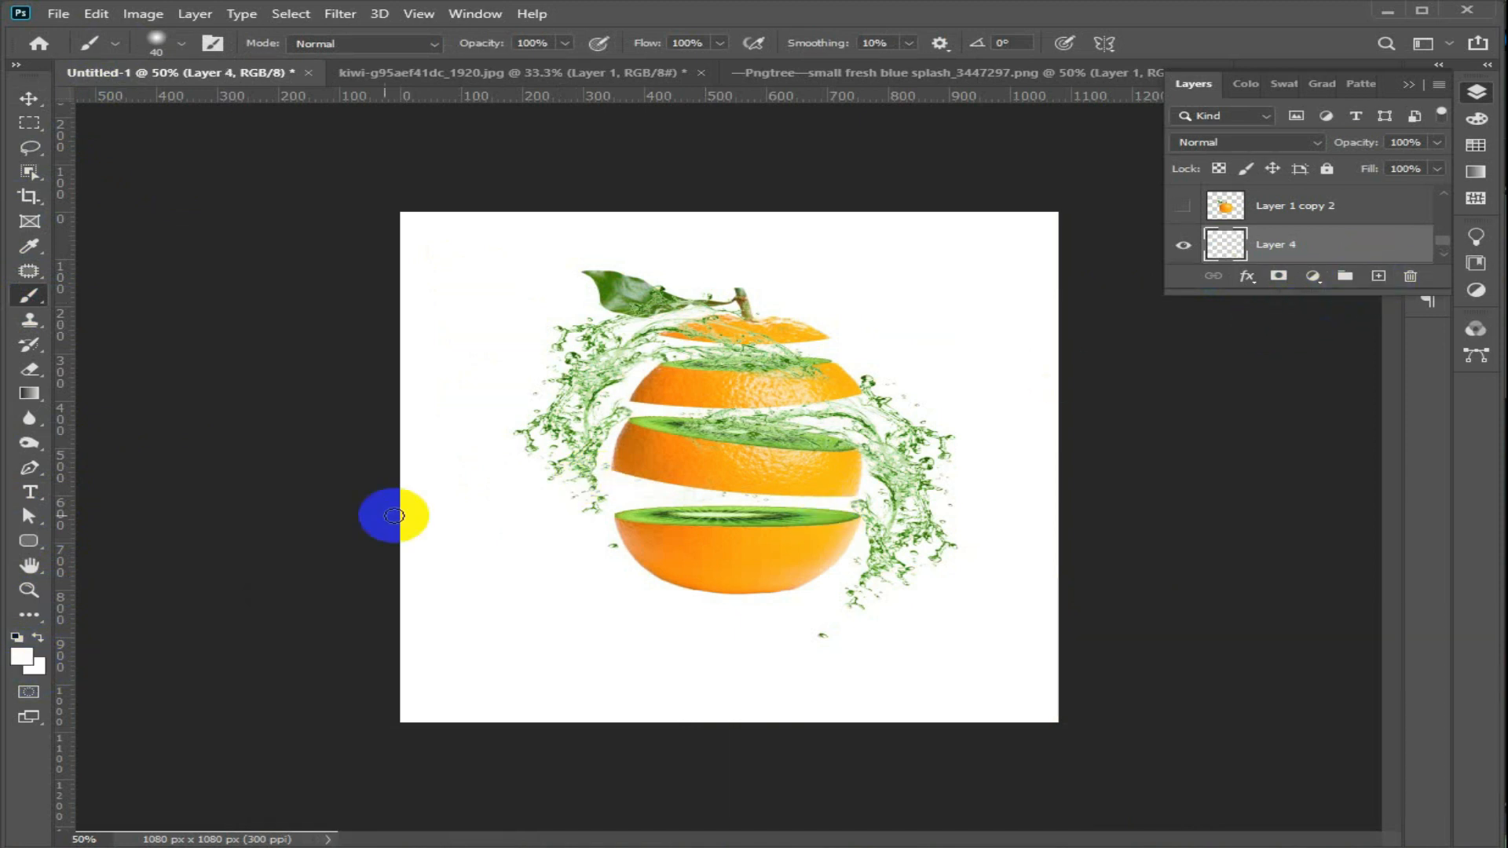
Set the foreground colour to black and paint a soft 500 px brush spot beneath the bottom orange slice on the new layer.
click(26, 666)
drag(785, 785, 691, 831)
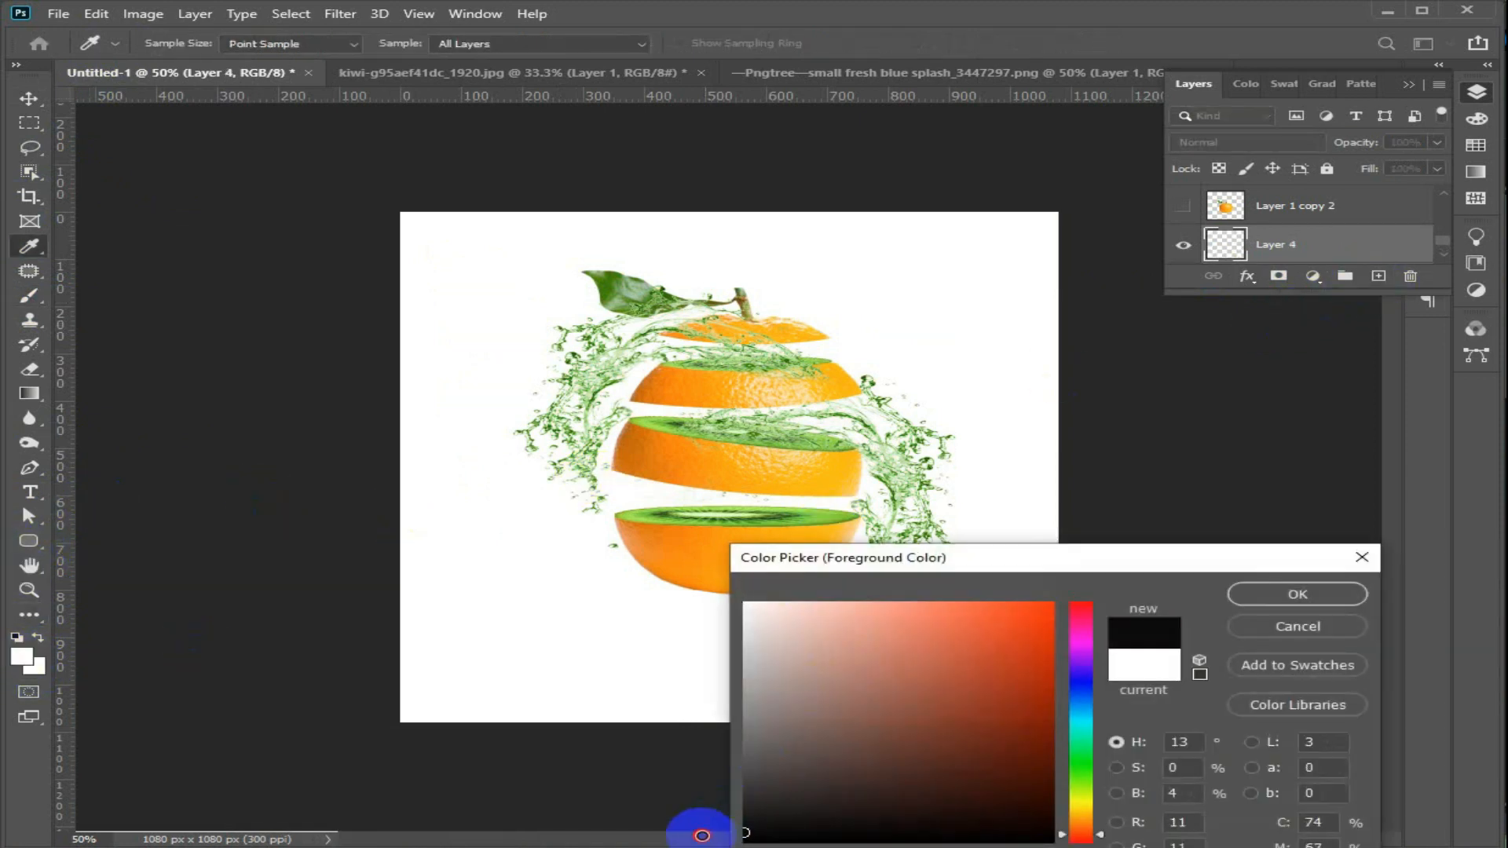
click(1298, 594)
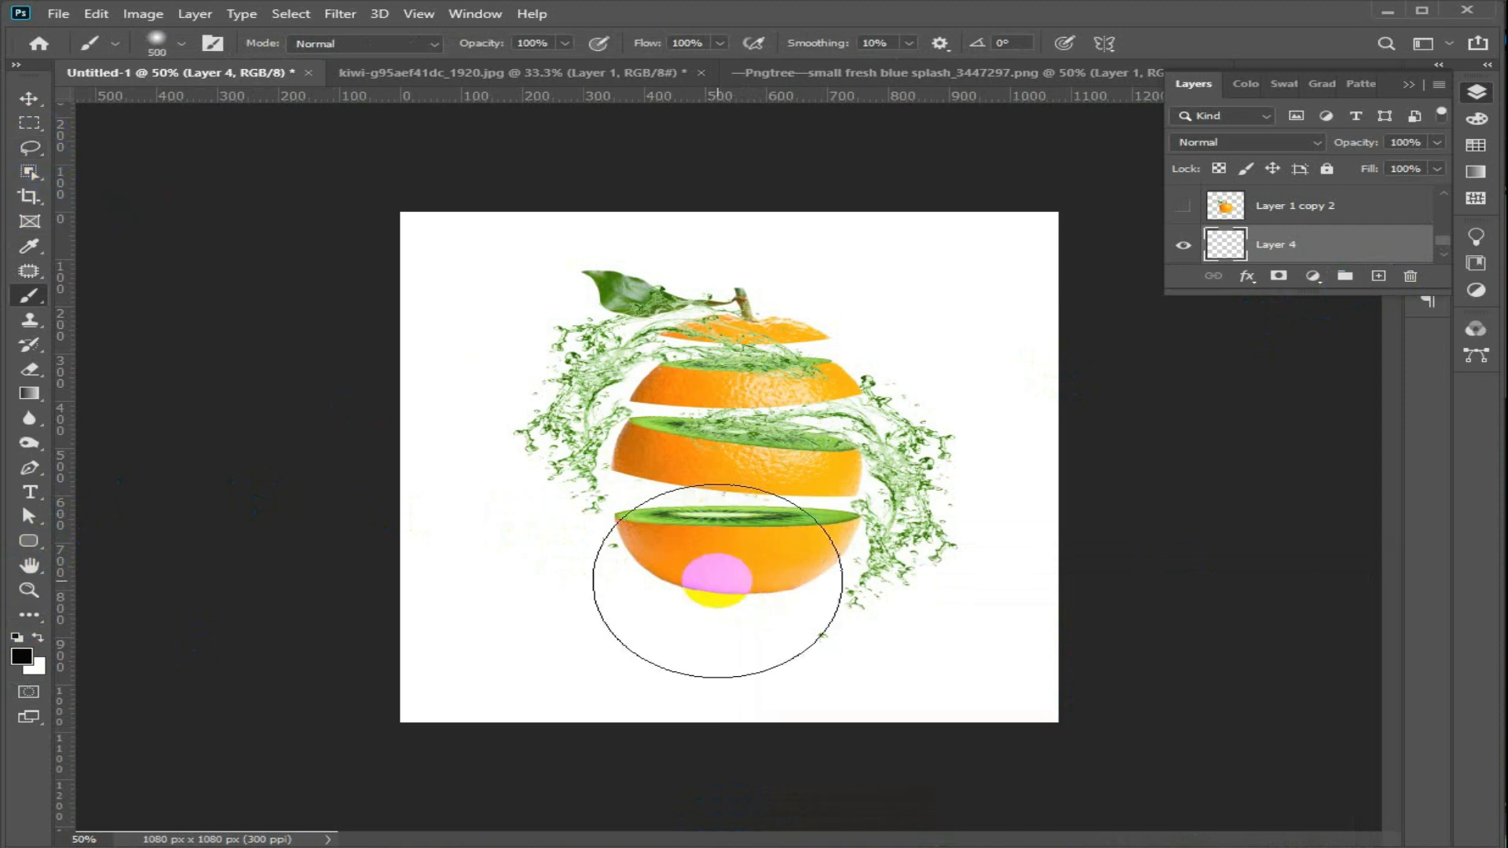
key(bracketleft)
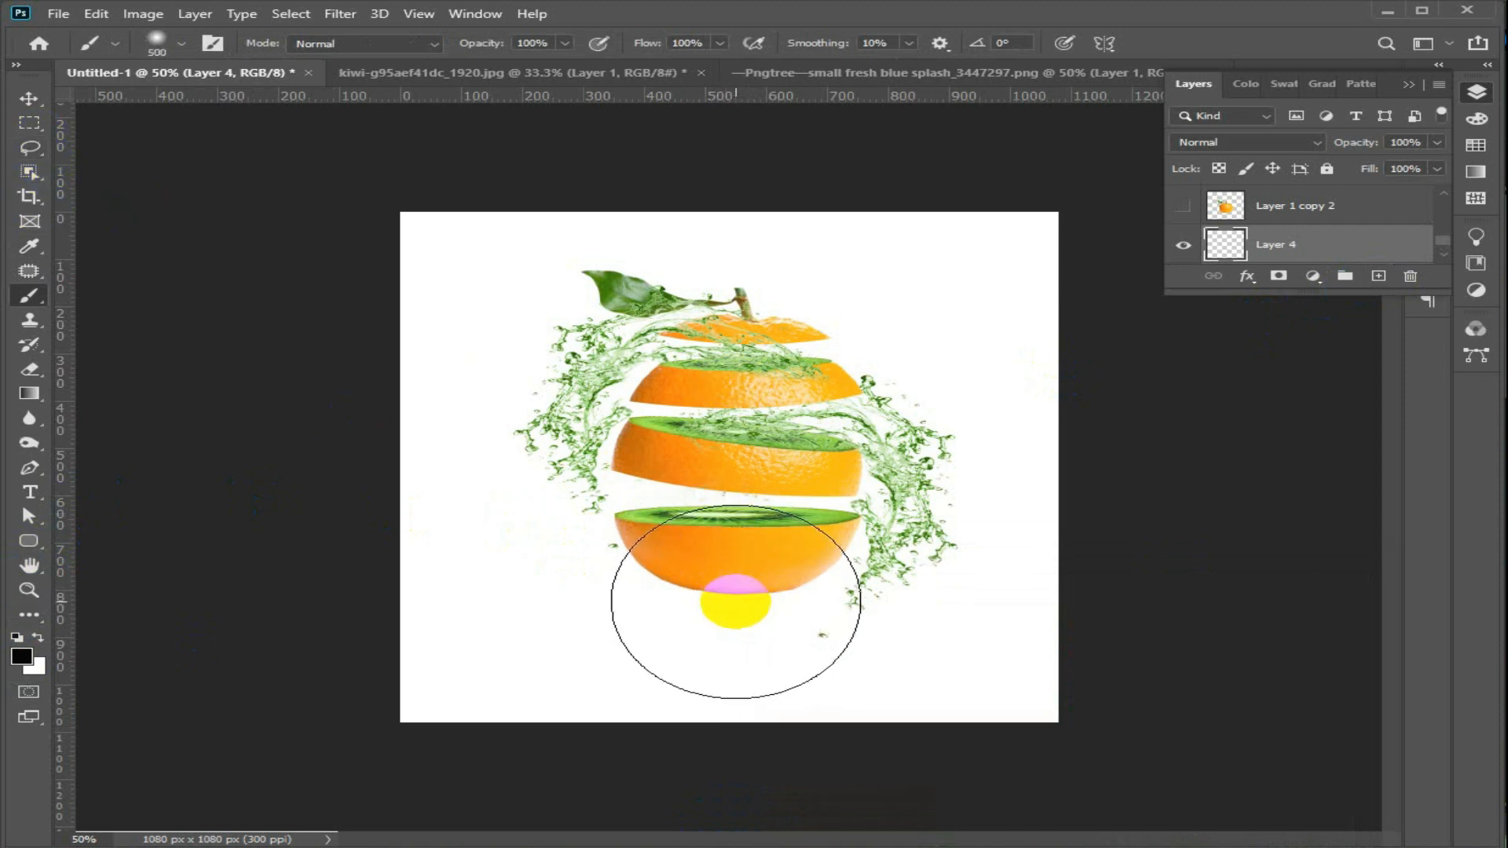
drag(735, 601, 724, 612)
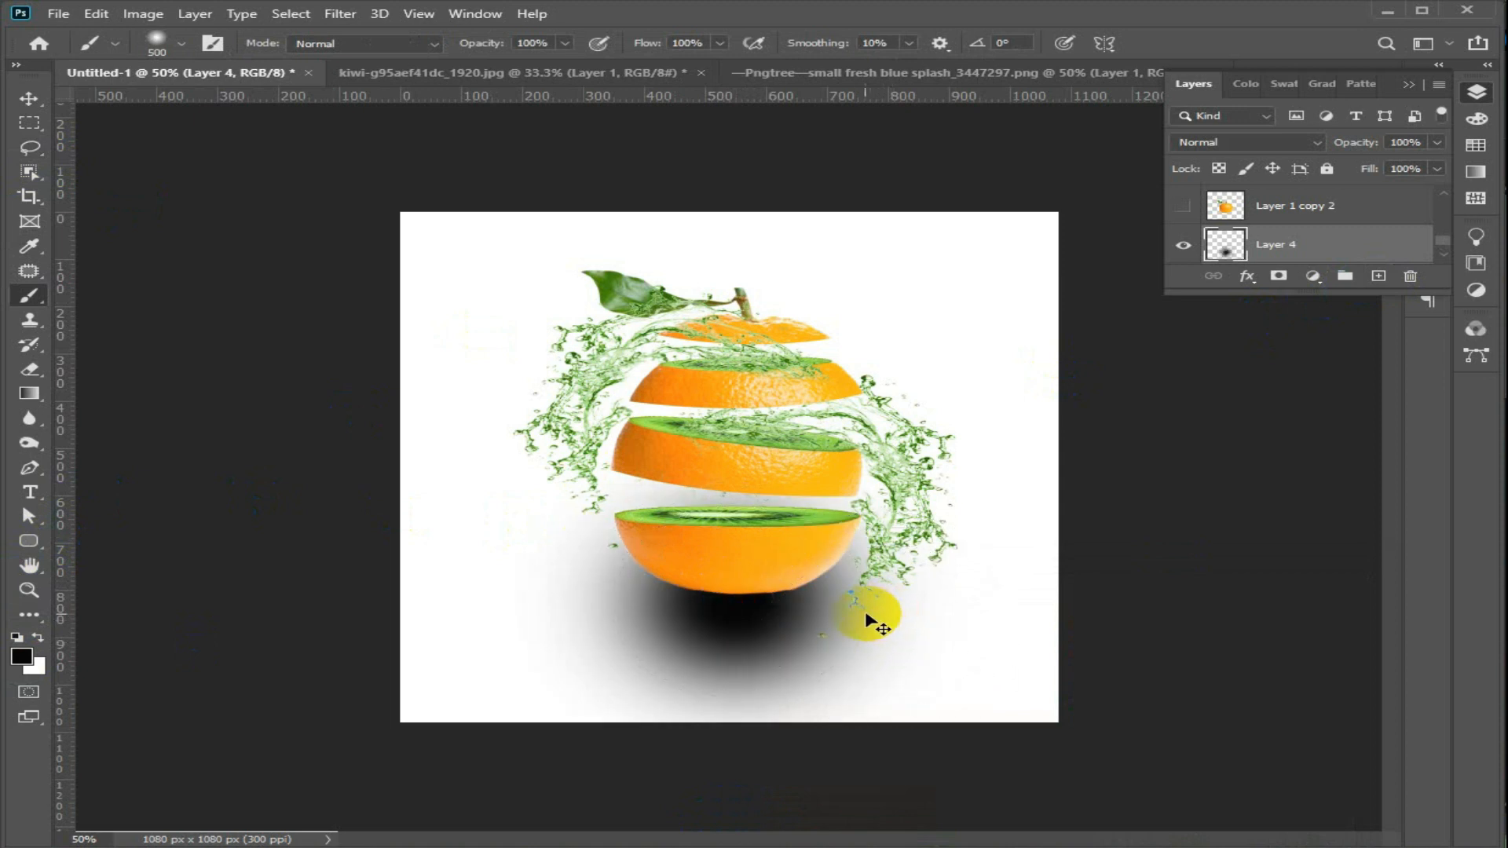
Squash the black spot to about 4.24% height and place it as a thin shadow directly under the bottom slice.
key(ctrl+t)
drag(741, 416, 766, 603)
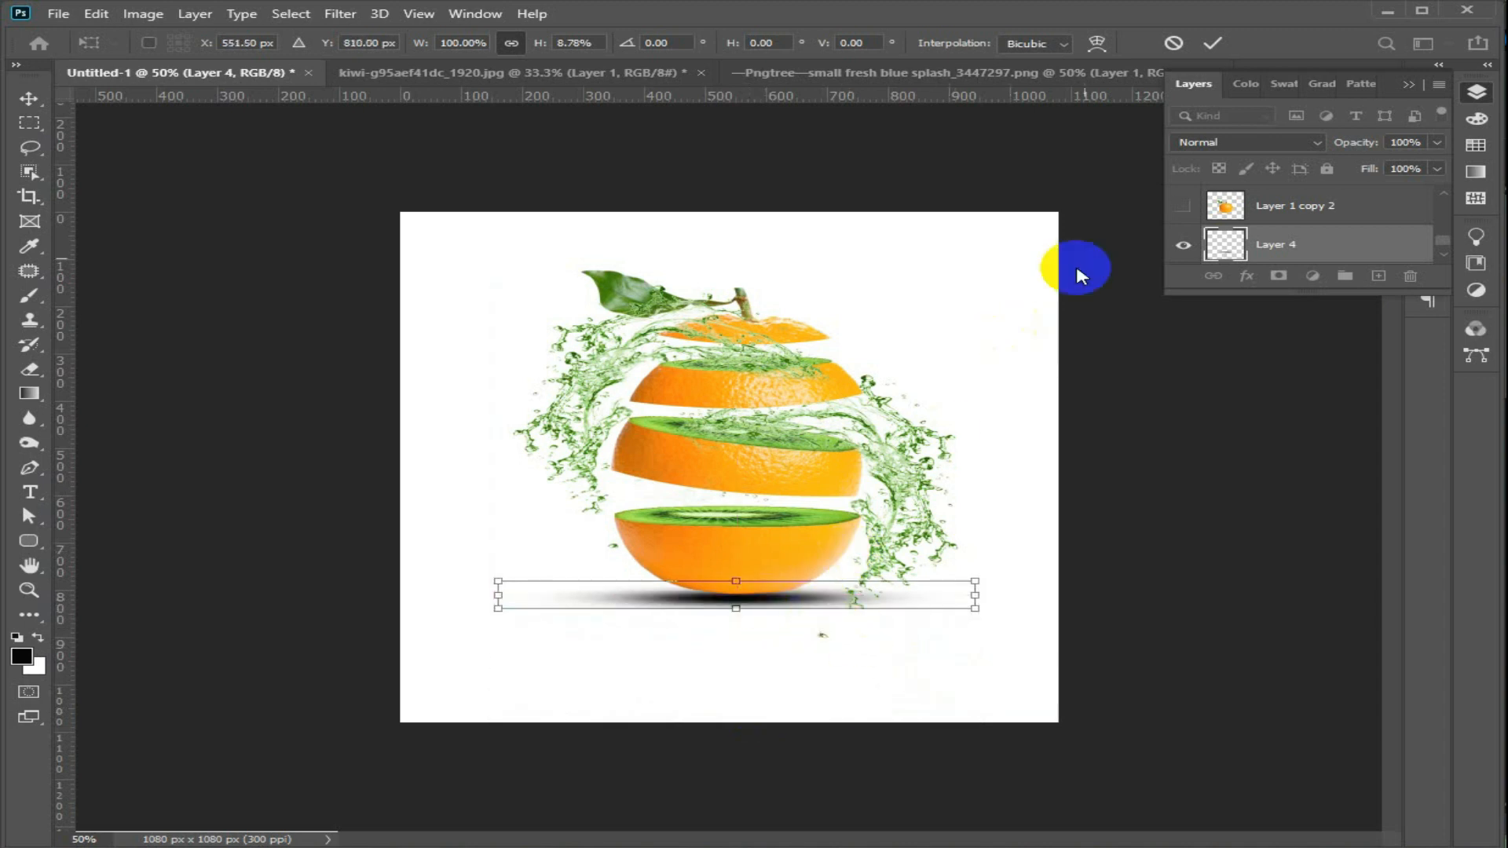
drag(735, 579, 778, 611)
key(ctrl+plus)
key(ctrl+plus)
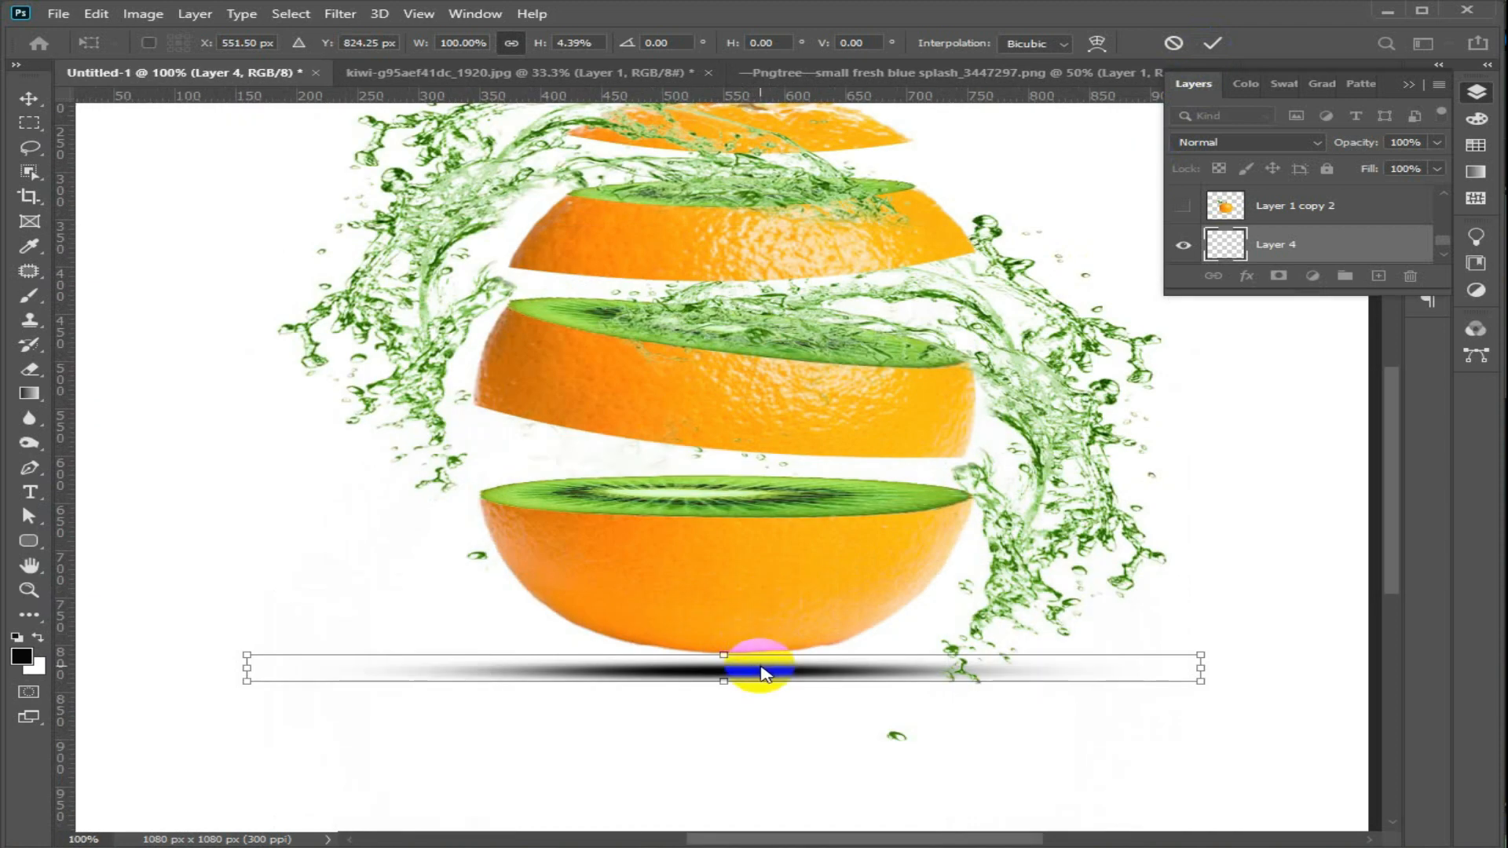
drag(759, 669, 723, 642)
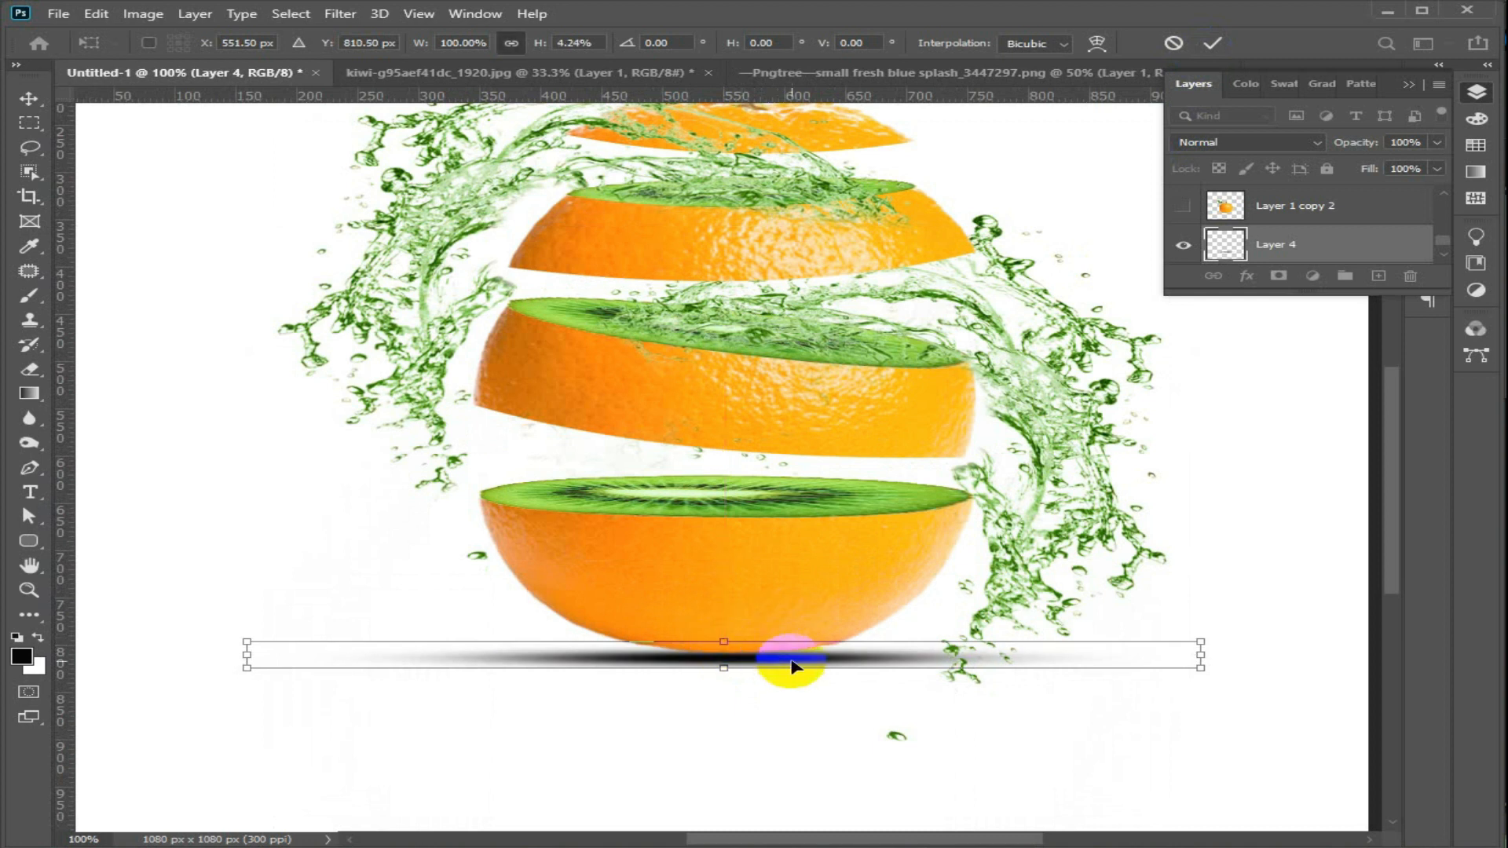
click(1214, 47)
click(29, 98)
Apply a Gaussian Blur with a radius of about 4.2 pixels to the shadow layer.
click(341, 14)
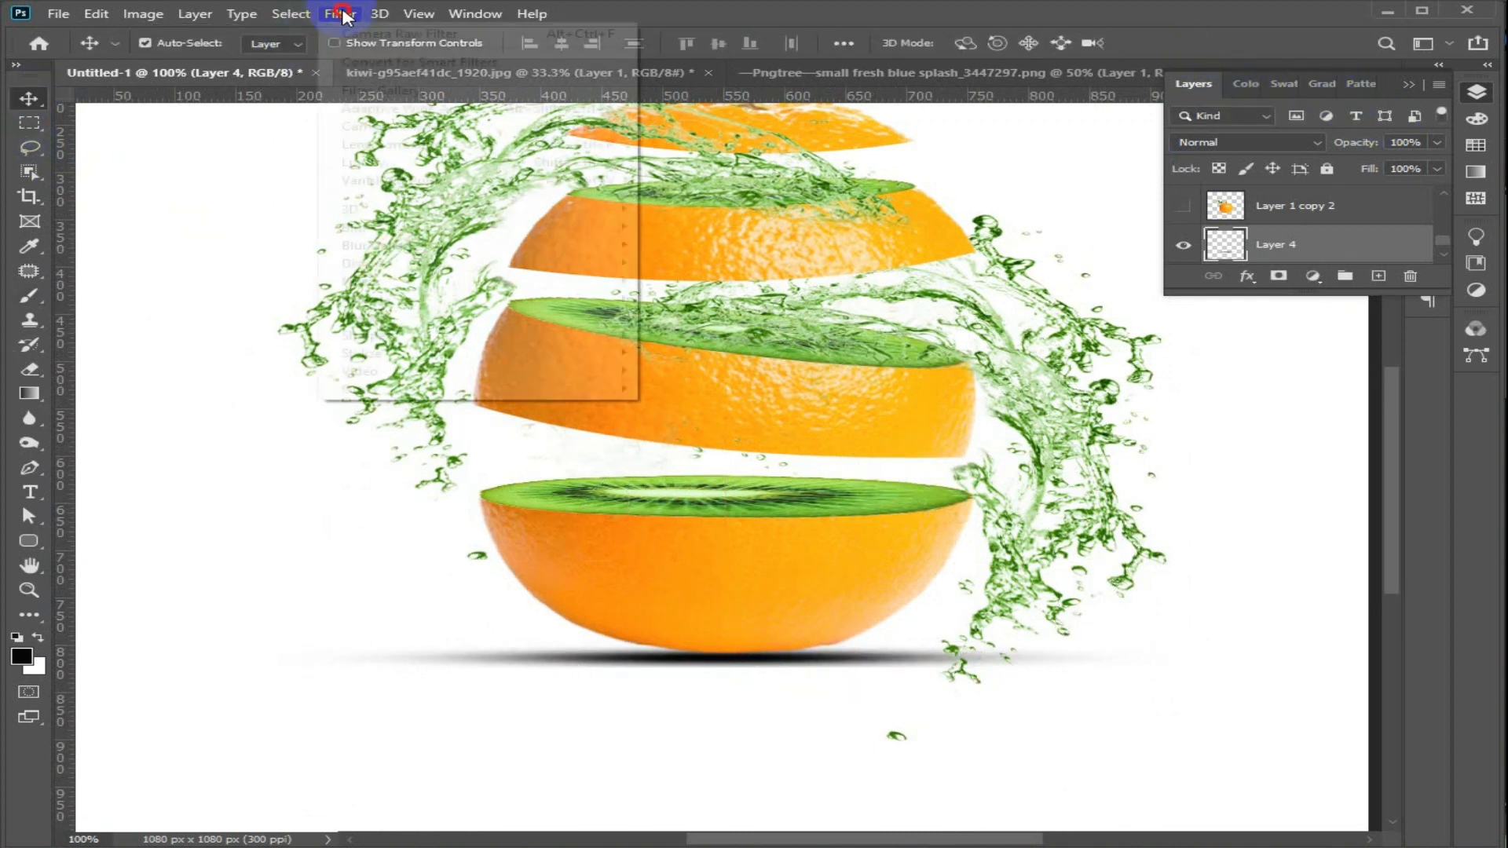
mouse_move(369, 243)
click(723, 295)
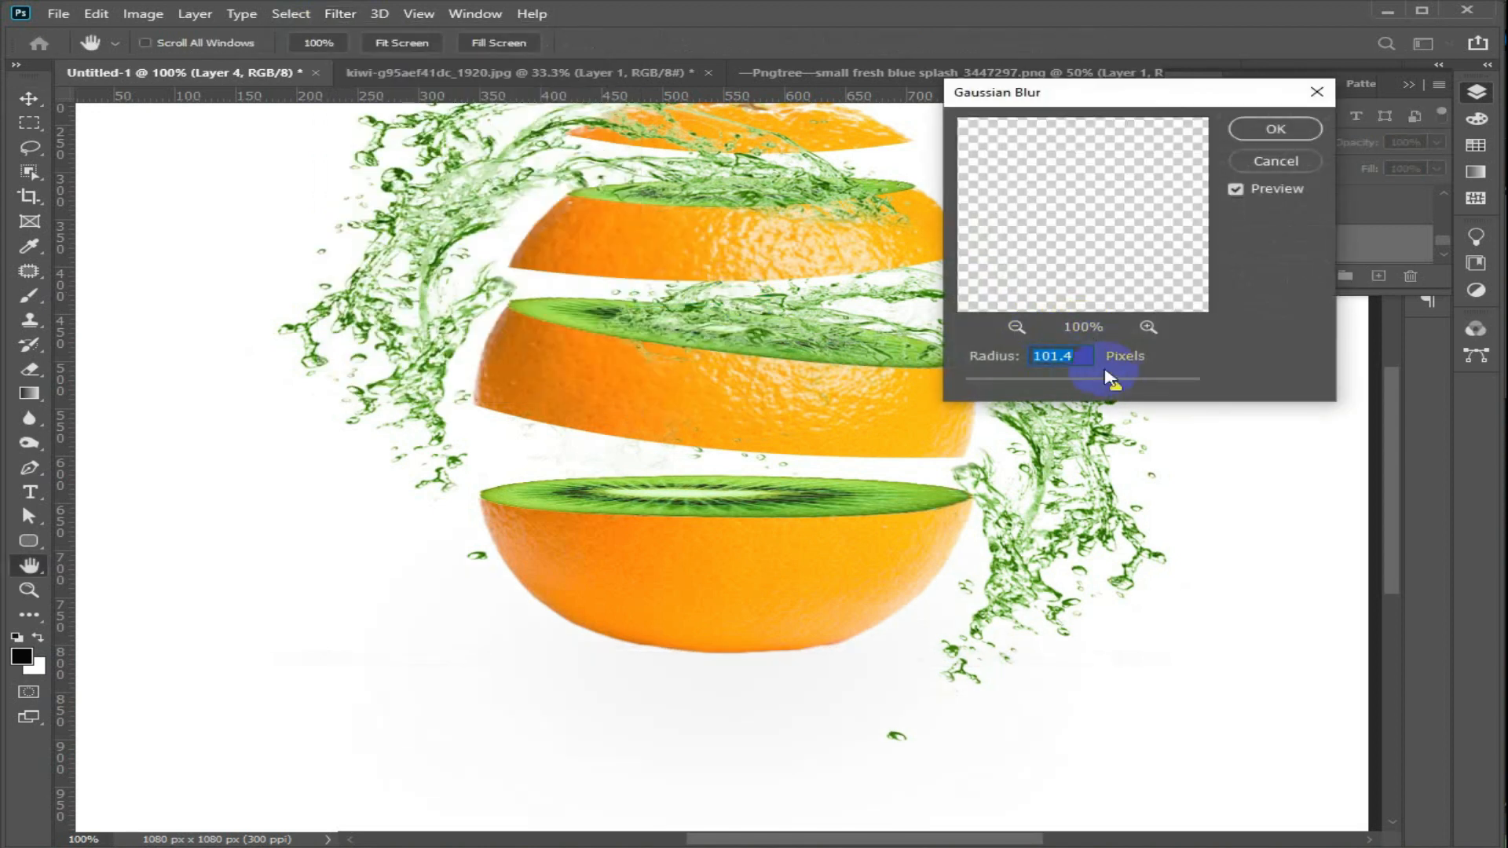
drag(1039, 391, 1020, 393)
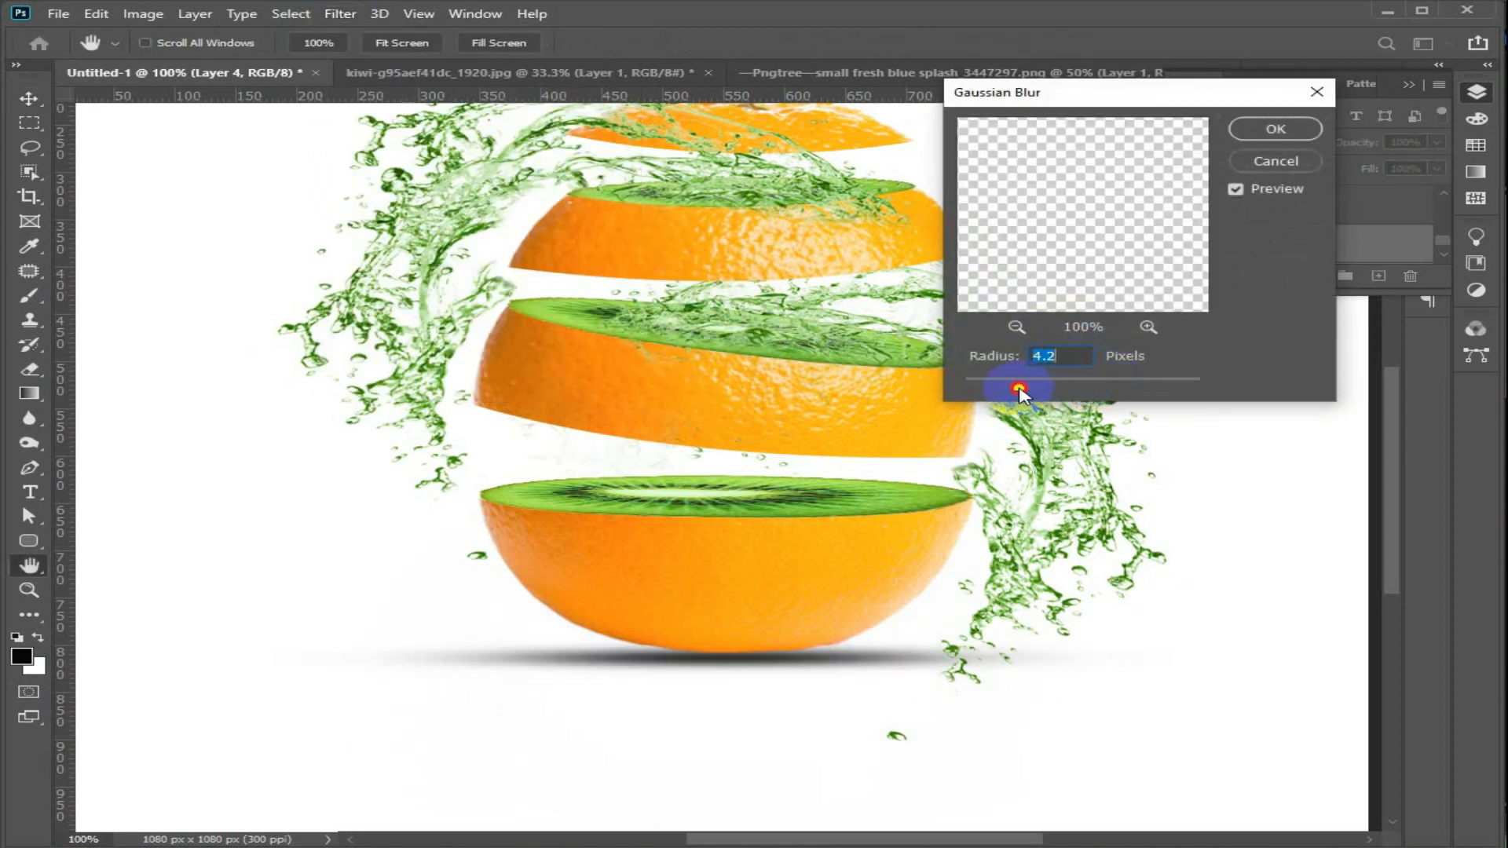
click(1276, 130)
key(ctrl+minus)
key(ctrl+minus)
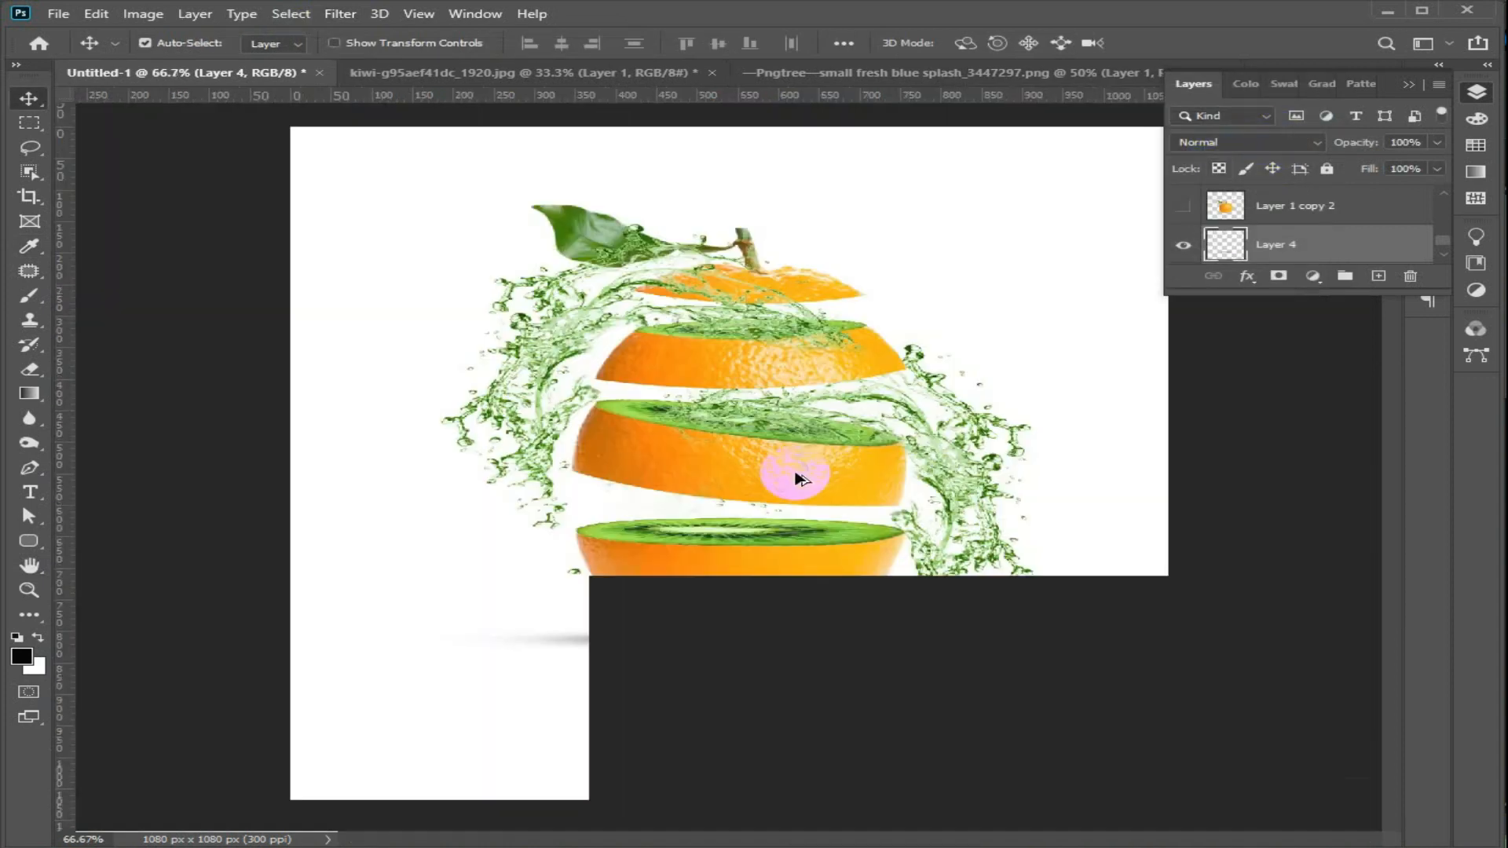